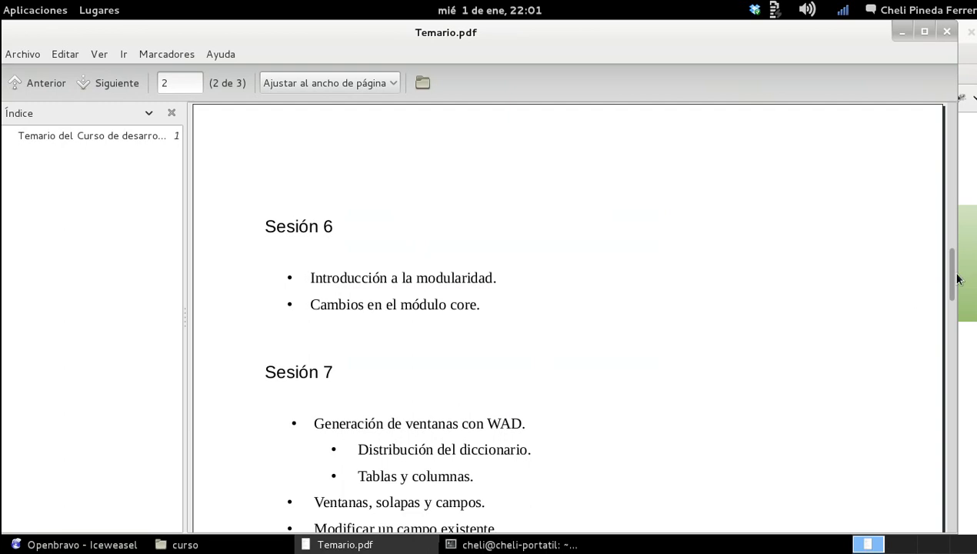
# - Launch pgAdmin III and connect to the openbravo server on localhost:5432
pyautogui.moveTo(951, 276); pyautogui.dragTo(955, 297)
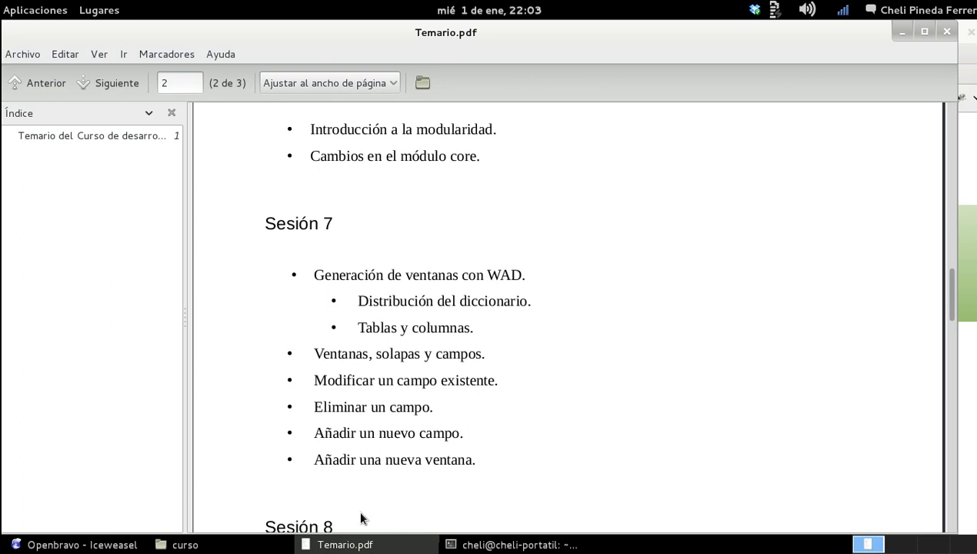
pyautogui.click(53, 16)
pyautogui.moveTo(74, 159)
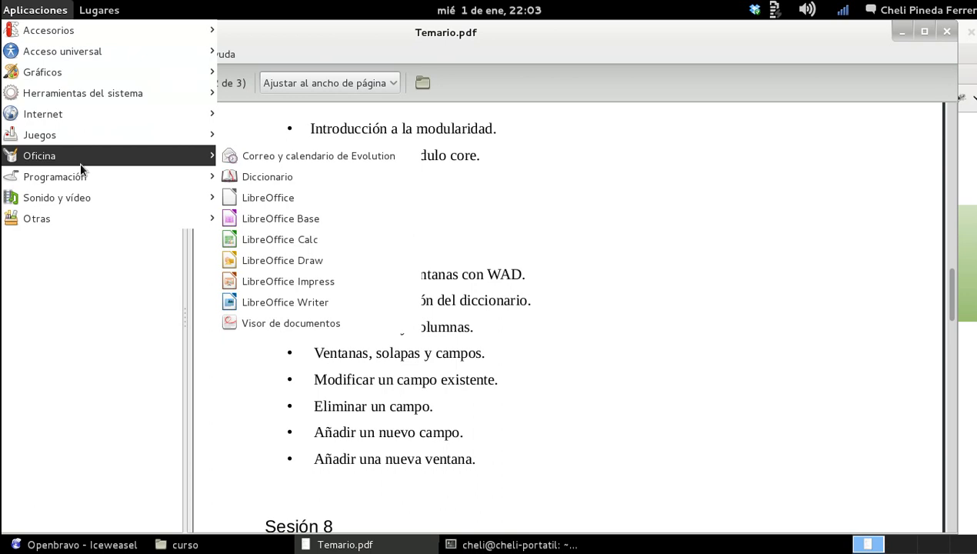
pyautogui.moveTo(76, 178)
pyautogui.click(273, 201)
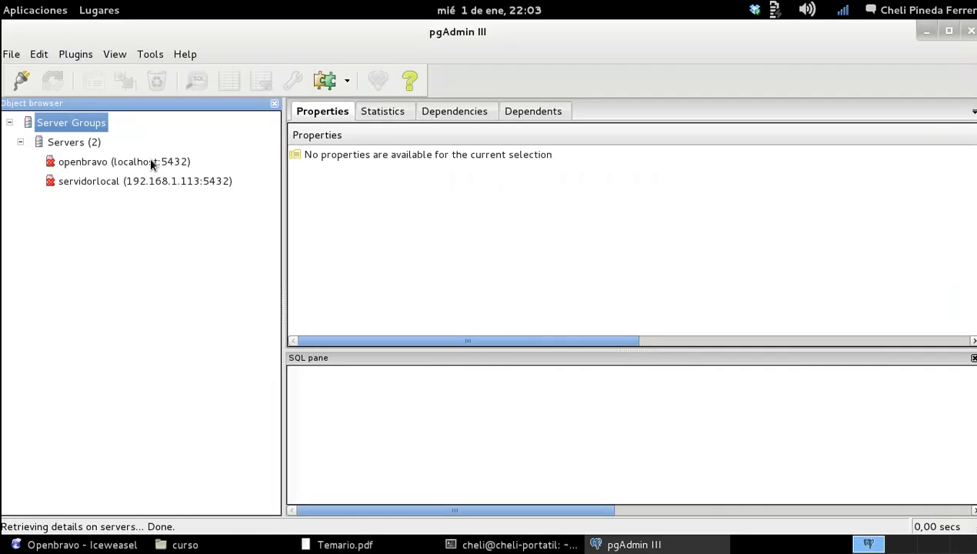
pyautogui.doubleClick(151, 163)
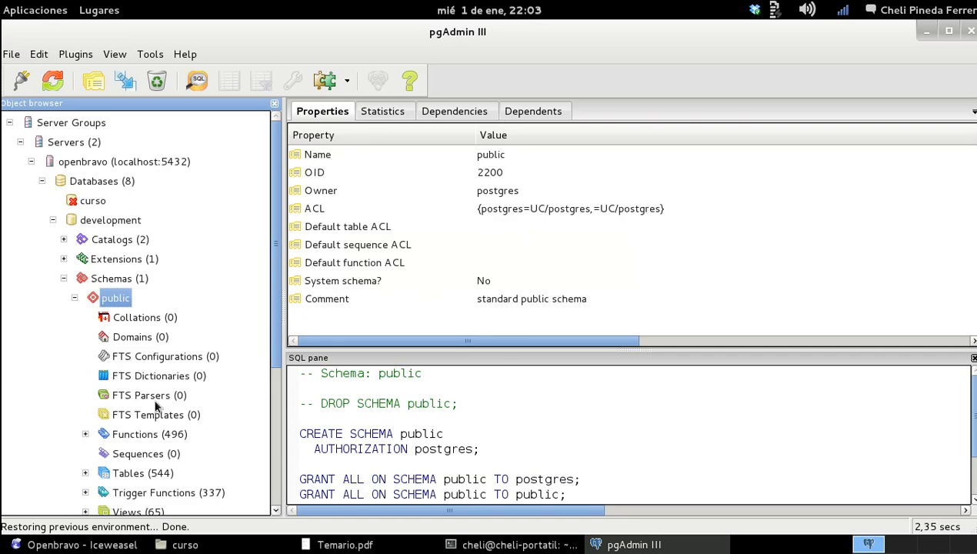
# - Expand the tables of the development database's public schema and select the user1 table
pyautogui.click(85, 473)
pyautogui.moveTo(279, 141); pyautogui.dragTo(273, 504)
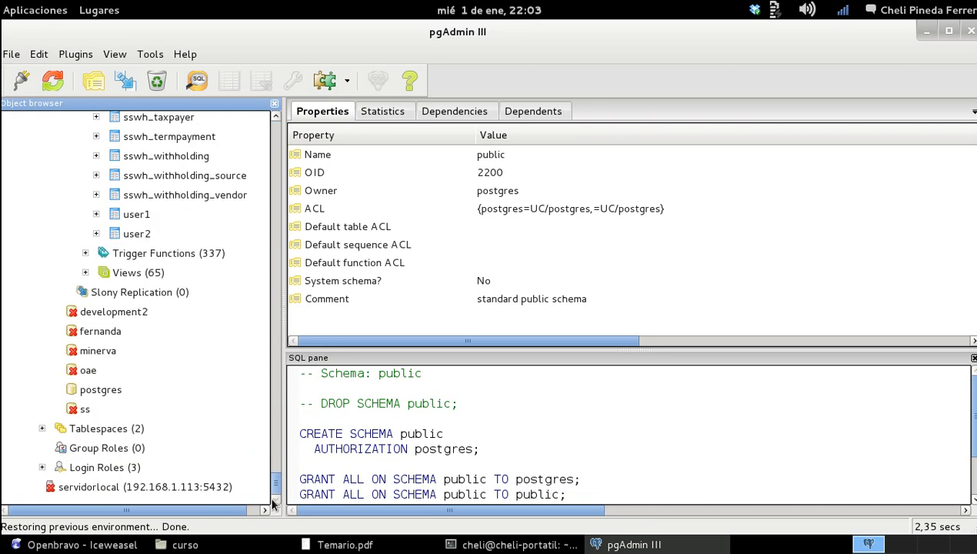
pyautogui.scroll(3, 272, 504)
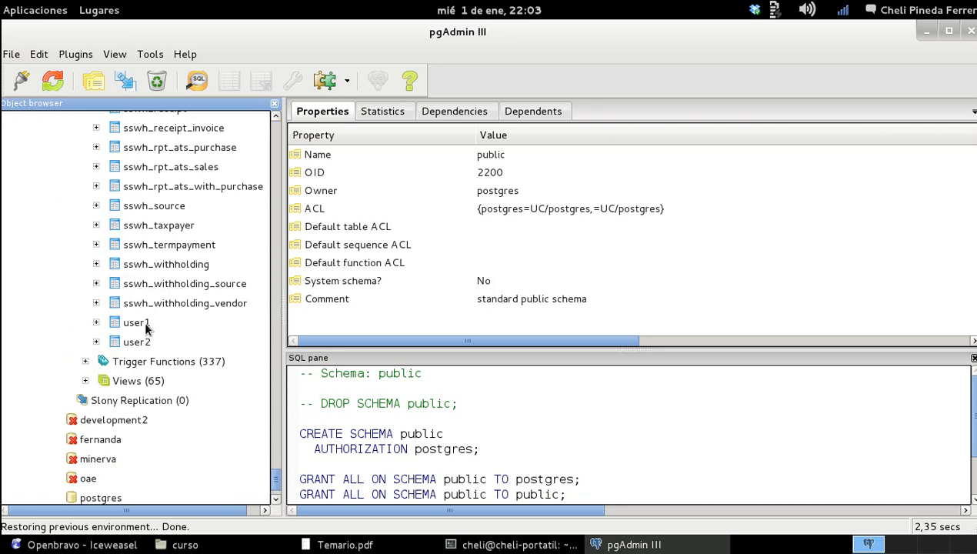
pyautogui.click(137, 322)
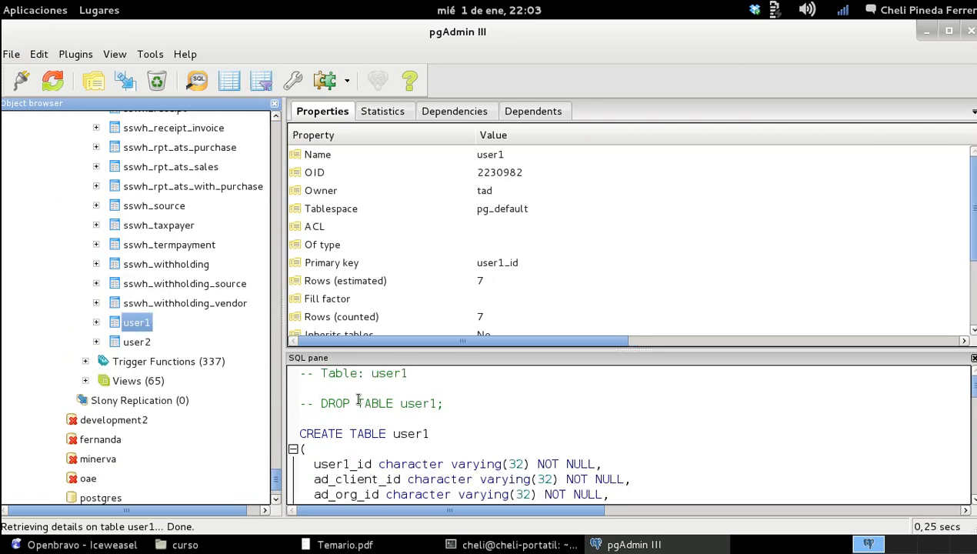
# - Copy the complete SQL definition of the user1 table and open a query window on the development database
pyautogui.click(292, 376)
pyautogui.moveTo(293, 376); pyautogui.dragTo(559, 485)
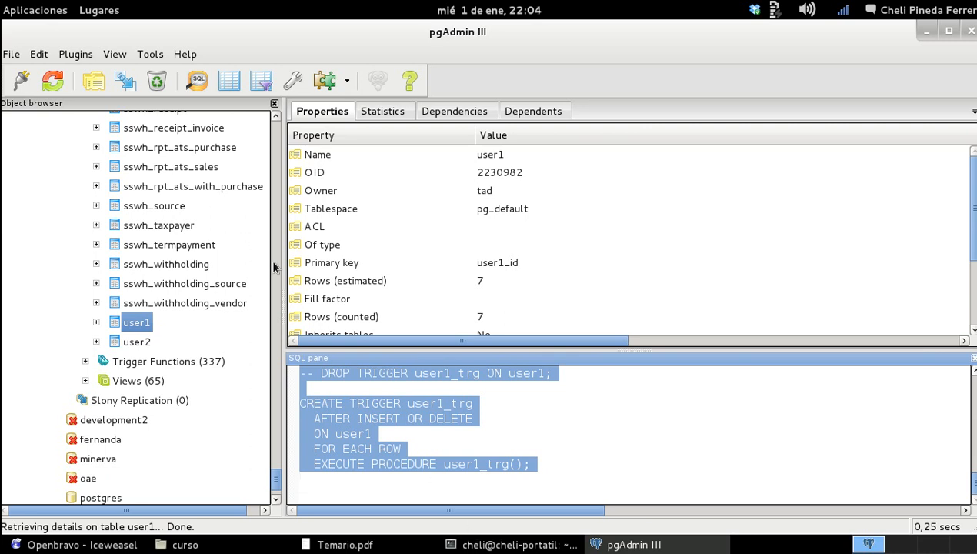
pyautogui.click(198, 81)
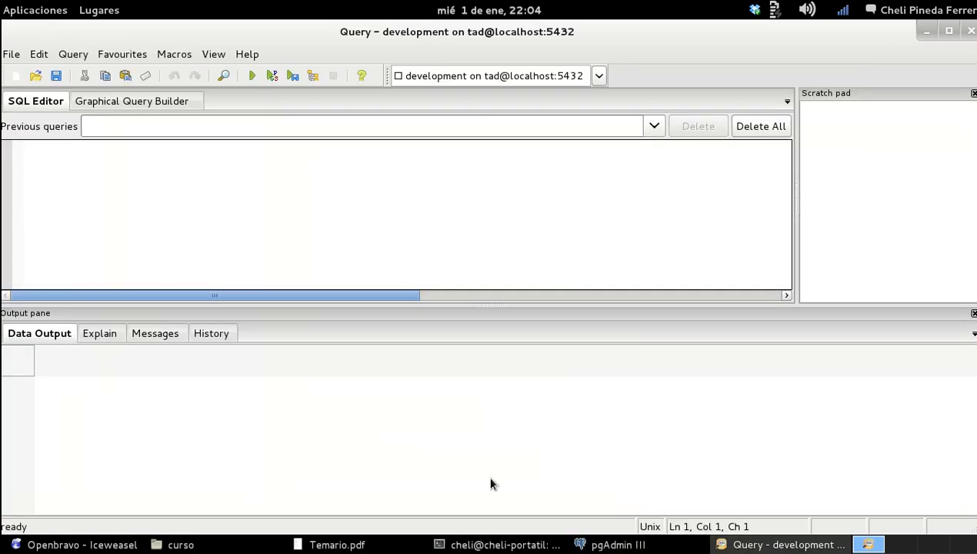
# - Return to pgAdmin's object browser and examine user1's columns user1_id, ad_client_id, ad_org_id and isactive
pyautogui.click(558, 543)
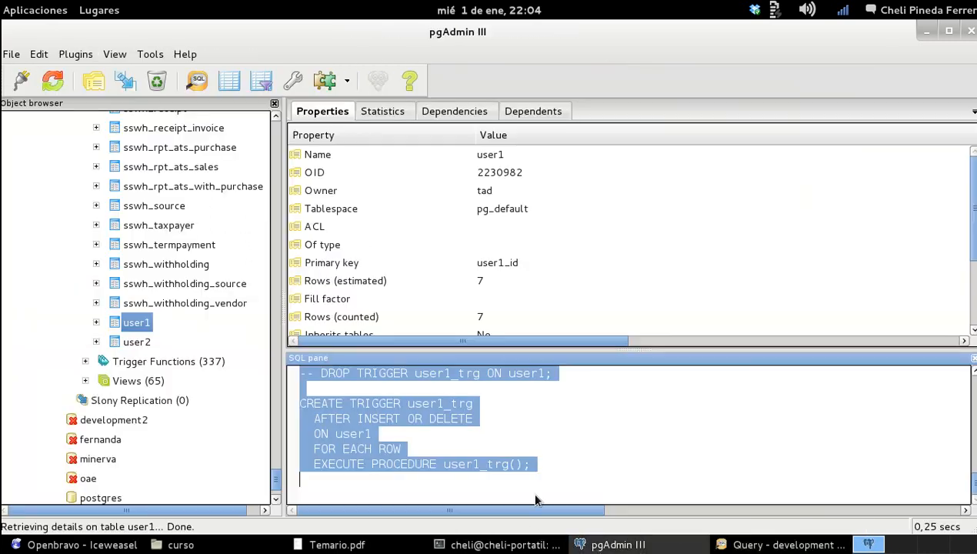
pyautogui.click(96, 323)
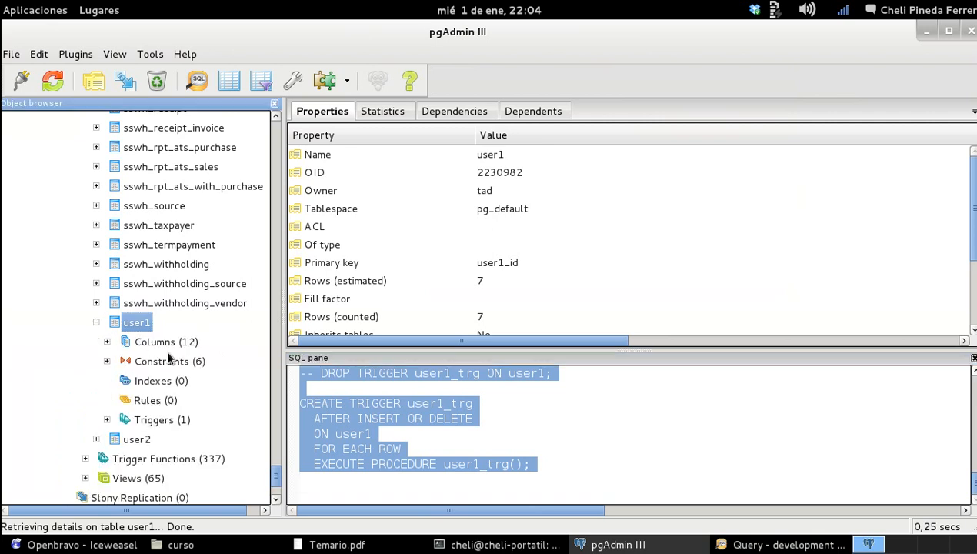
pyautogui.click(105, 342)
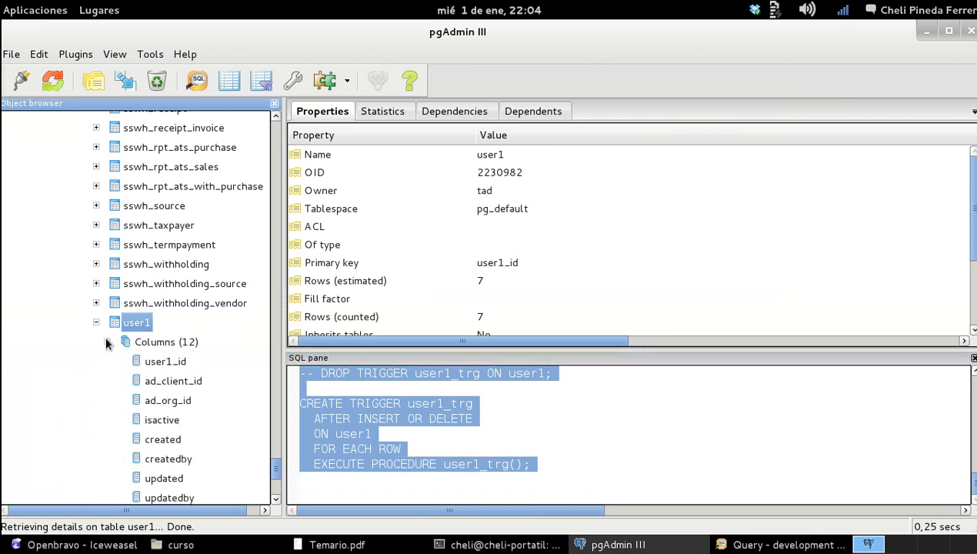
pyautogui.click(170, 362)
pyautogui.click(171, 382)
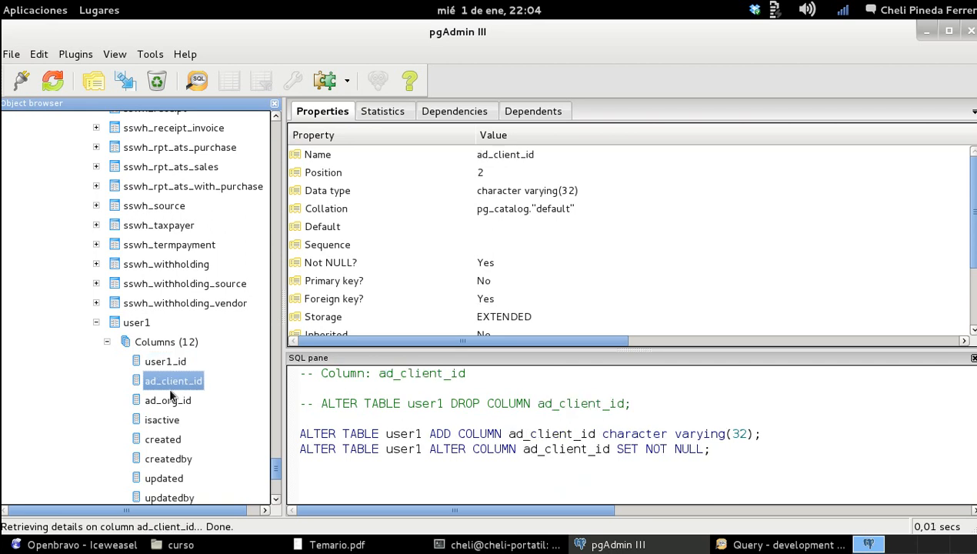
pyautogui.click(170, 401)
pyautogui.click(170, 425)
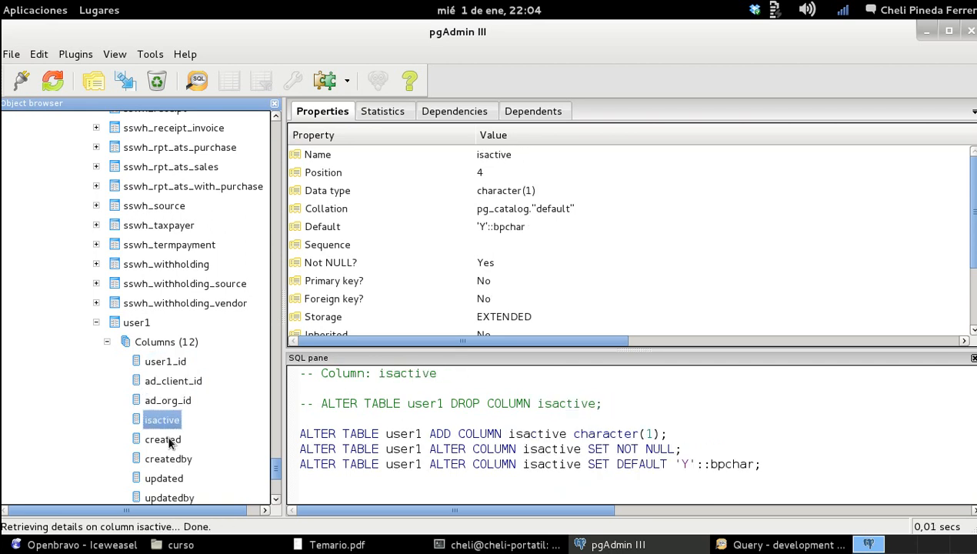
# - Examine the properties of user1's audit columns created, createdby, updated and updatedby
pyautogui.click(276, 498)
pyautogui.click(277, 499)
pyautogui.click(276, 498)
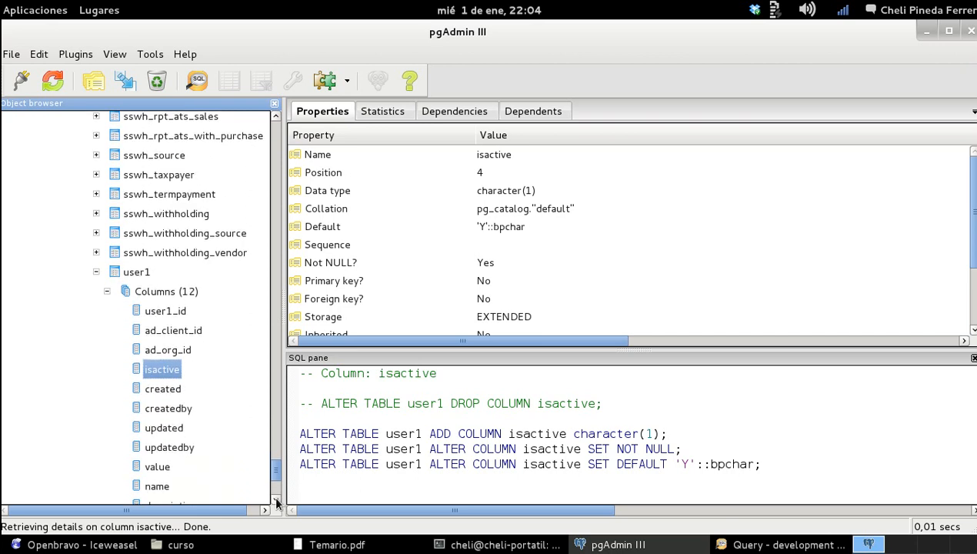
pyautogui.click(276, 498)
pyautogui.click(168, 374)
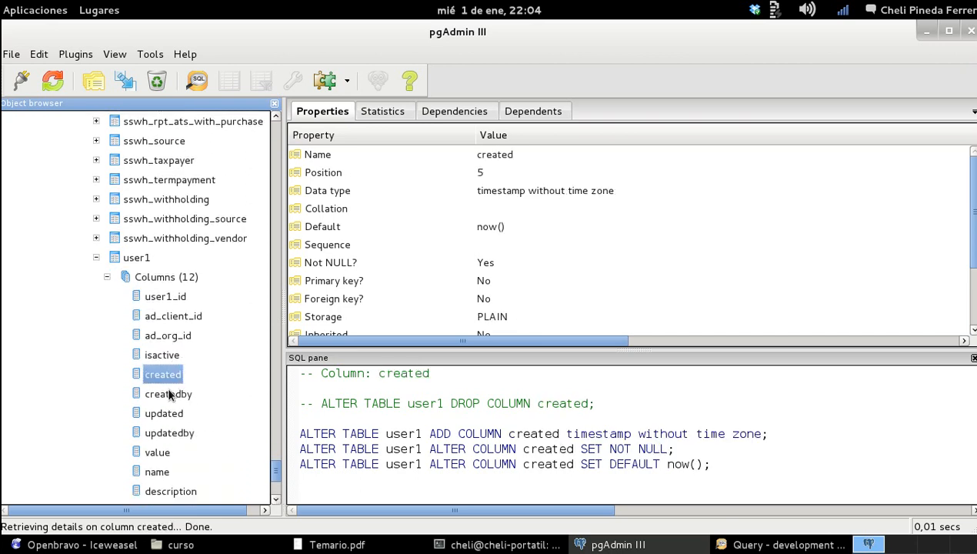
pyautogui.click(170, 396)
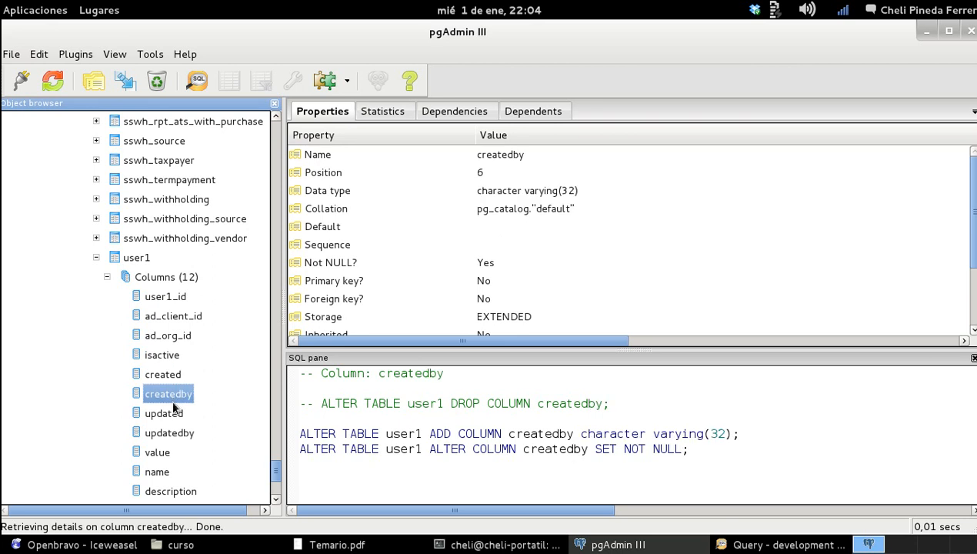
pyautogui.click(172, 412)
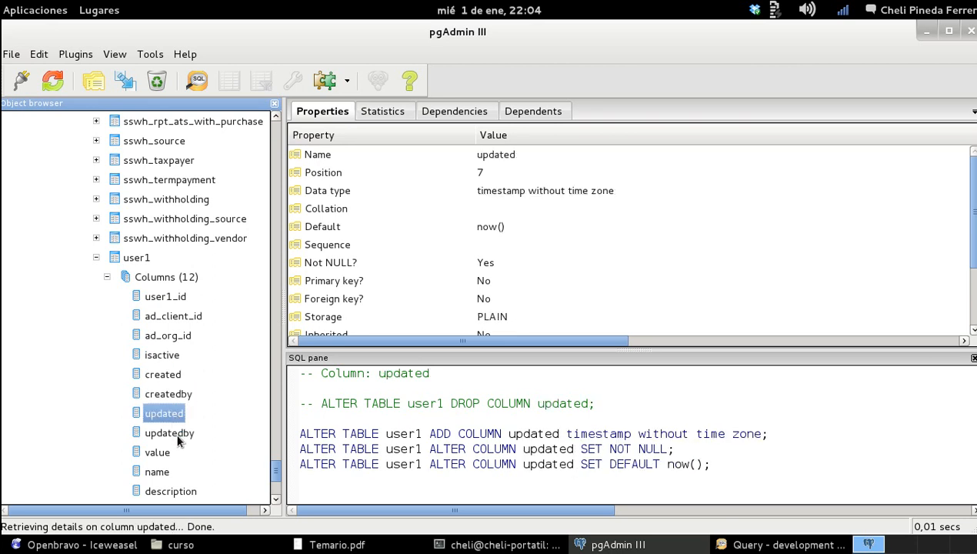
pyautogui.click(177, 437)
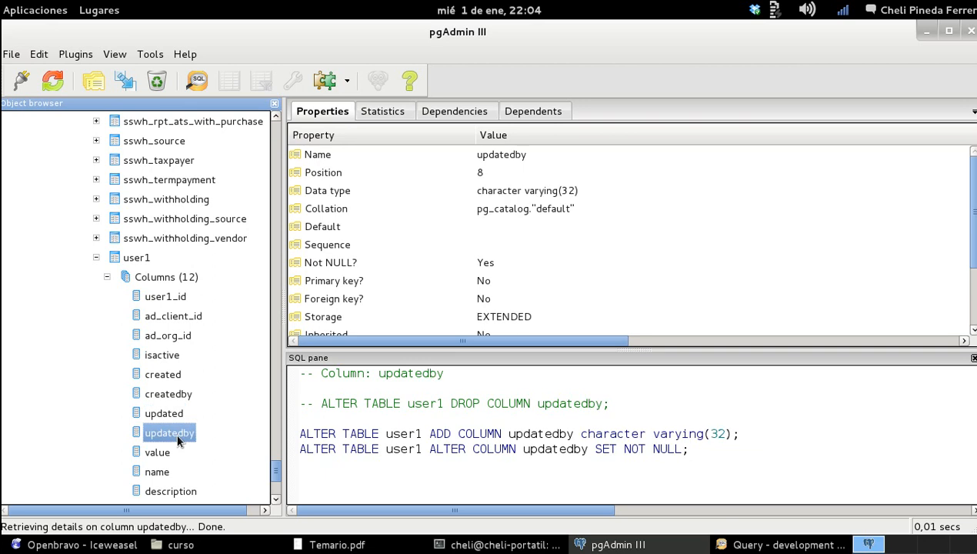
# - Examine the properties of user1's columns value, name, description and issummary
pyautogui.click(161, 454)
pyautogui.click(159, 472)
pyautogui.click(157, 455)
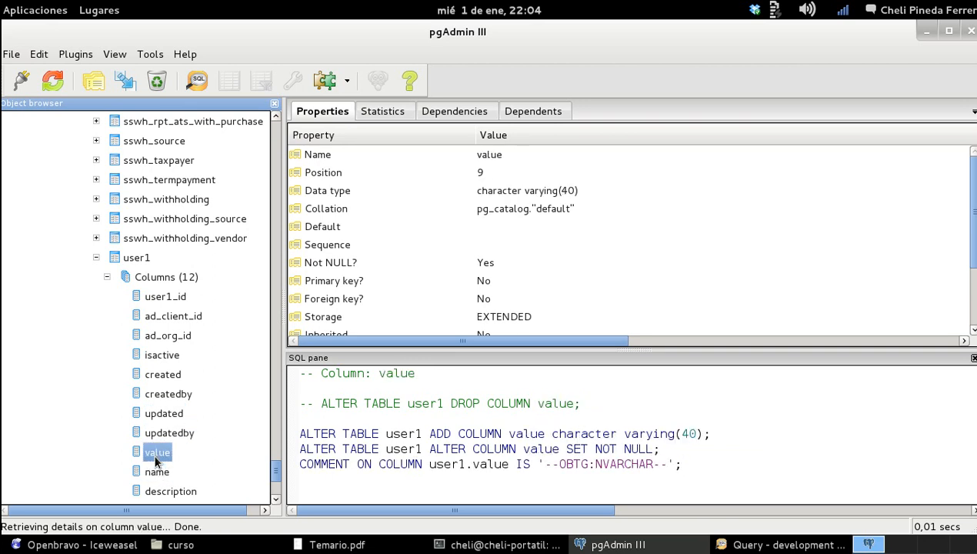
pyautogui.click(275, 501)
pyautogui.click(275, 502)
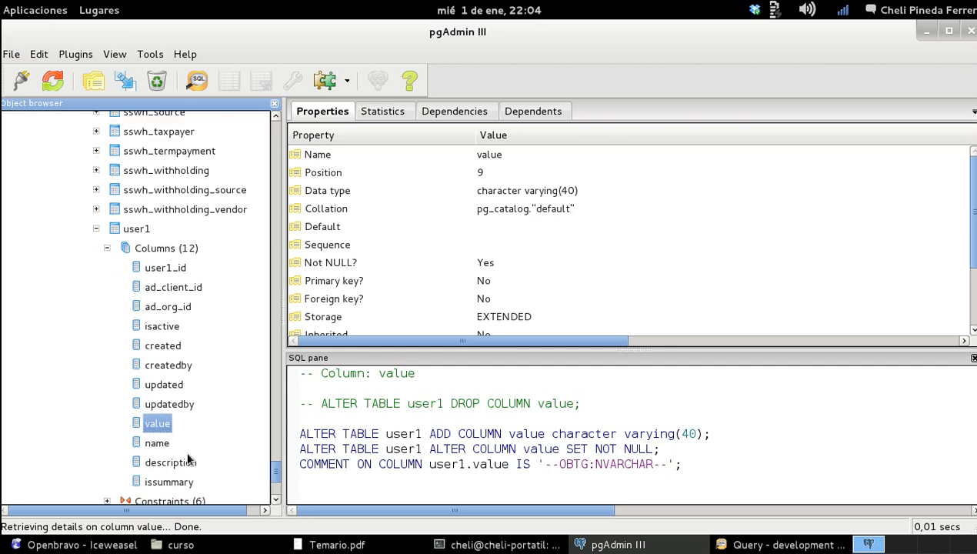
pyautogui.click(160, 445)
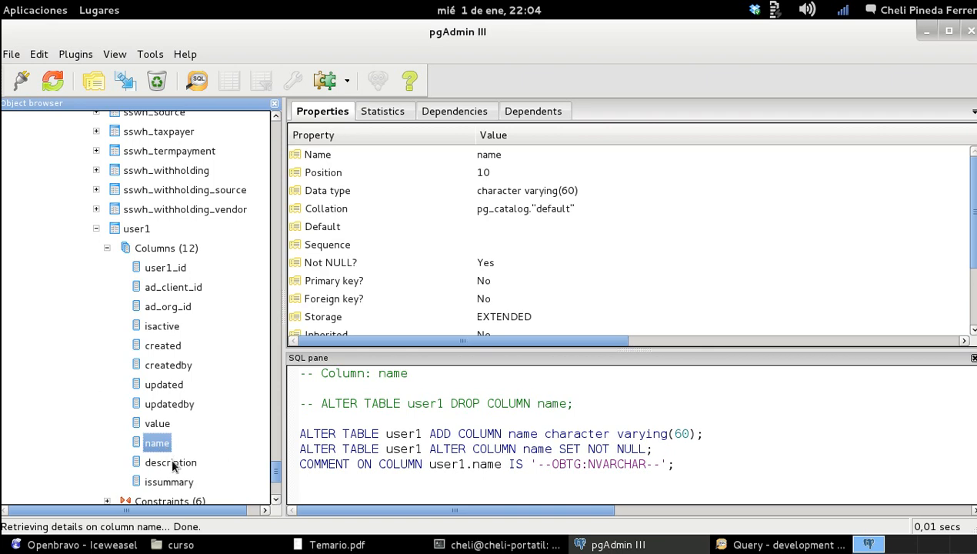
pyautogui.click(172, 463)
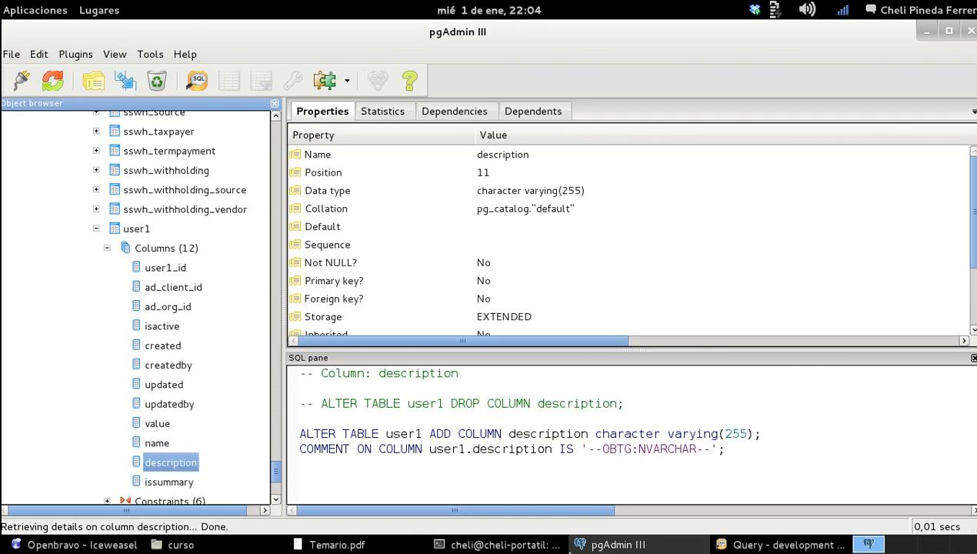
pyautogui.click(181, 482)
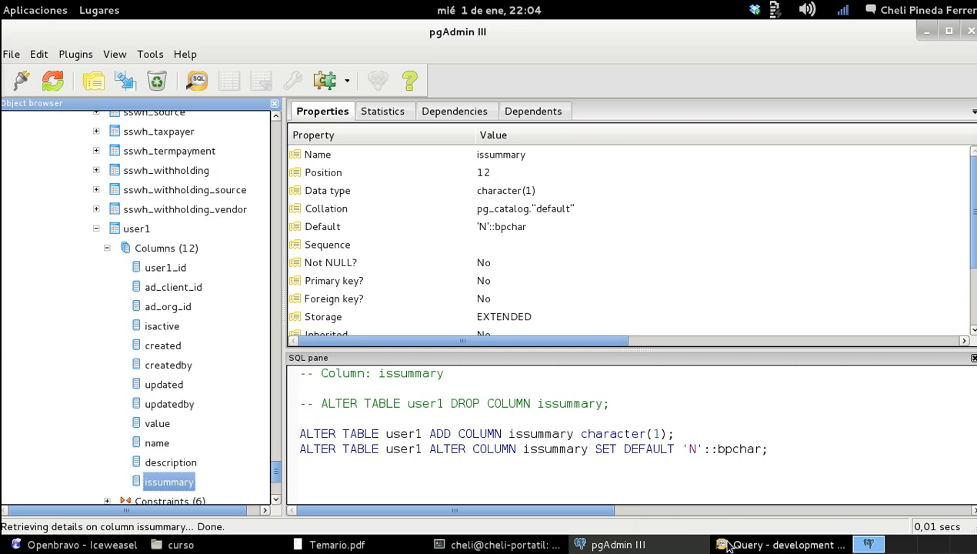
# - Paste the copied user1 definition into the query editor and remove the table name from the CREATE TABLE line
pyautogui.click(752, 544)
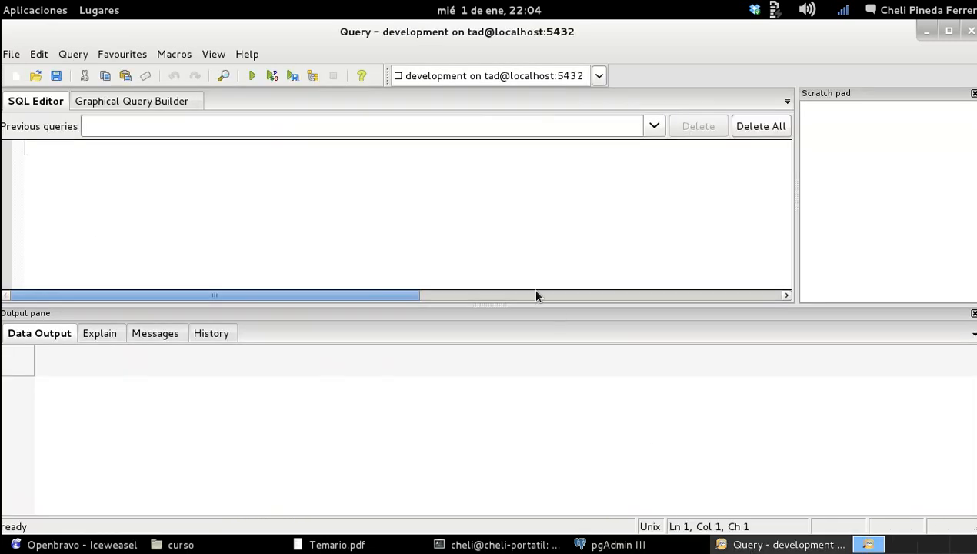
pyautogui.hotkey('ctrl', 'v')
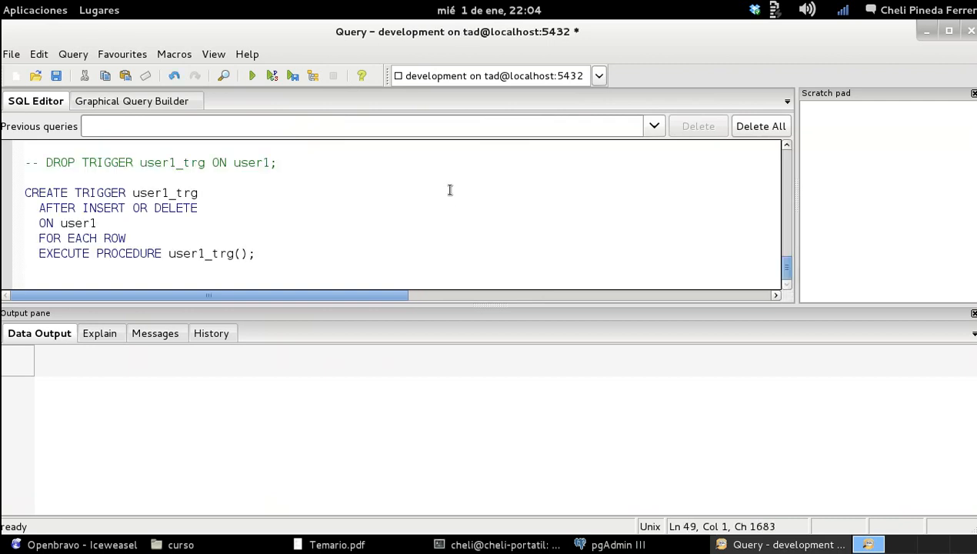
pyautogui.moveTo(786, 267); pyautogui.dragTo(779, 143)
pyautogui.click(161, 207)
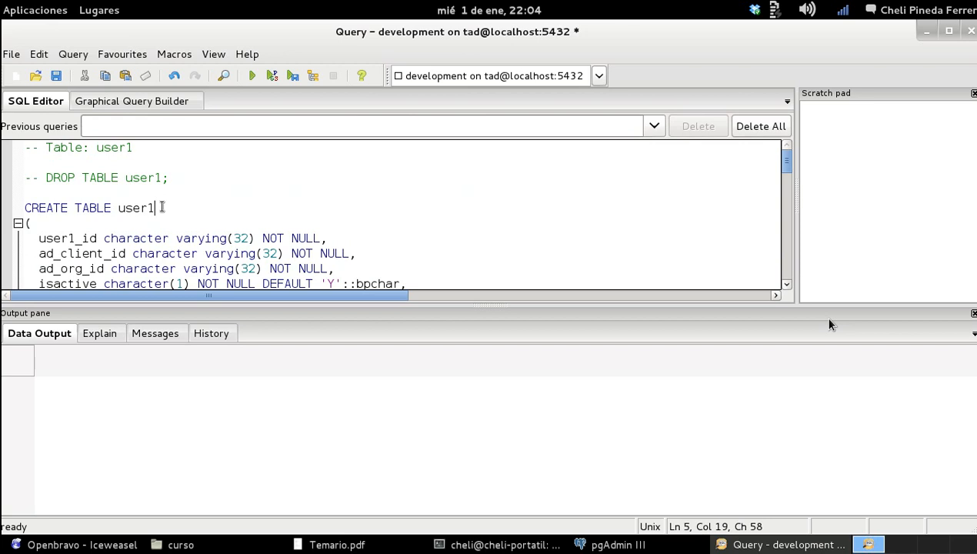
pyautogui.press('BackSpace')
pyautogui.press('BackSpace')
pyautogui.press('BackSpace')
pyautogui.press('BackSpace')
pyautogui.press('BackSpace')
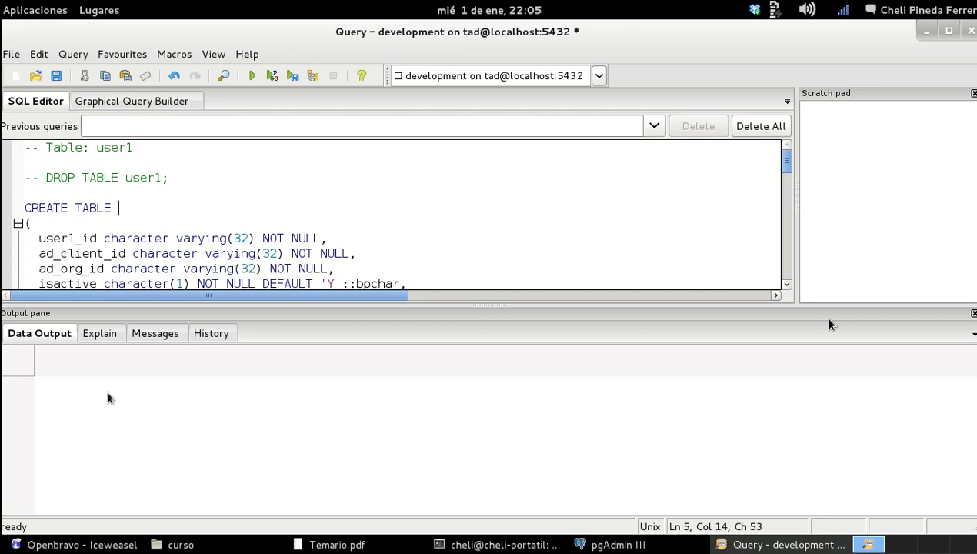
# - Switch to Openbravo in Iceweasel and log in with the user name and account password
pyautogui.click(98, 546)
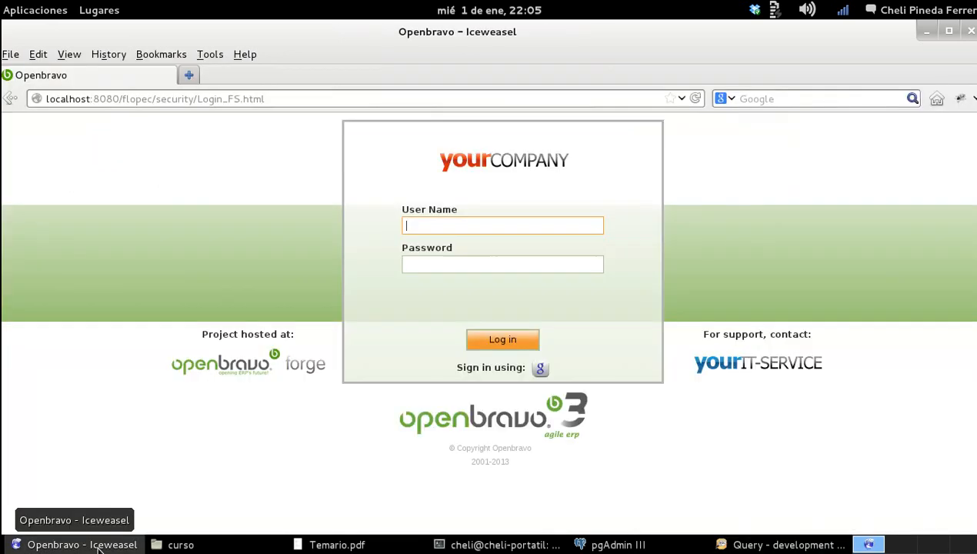
pyautogui.write('Openbravo')
pyautogui.press('Tab')
pyautogui.write('openbravo')
pyautogui.press('Return')
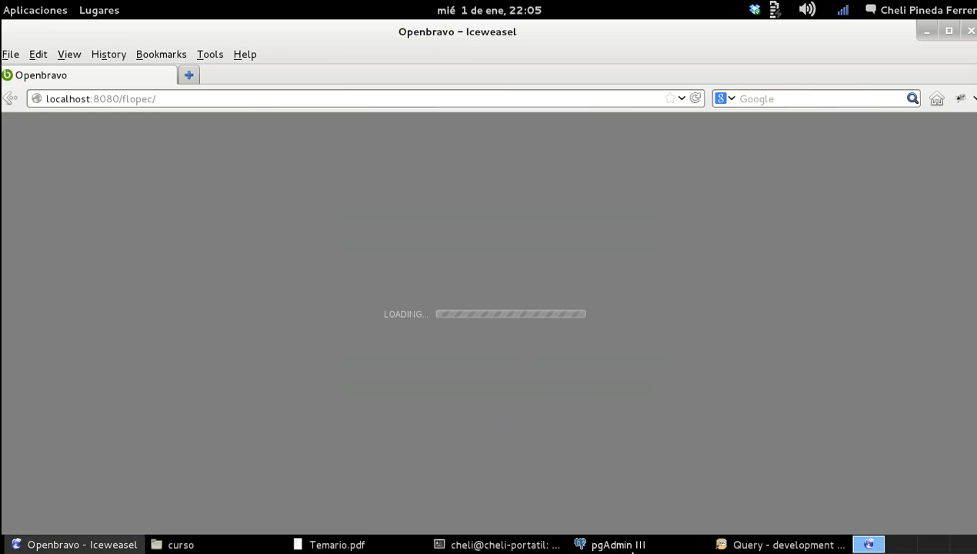
# - Change the Openbravo profile role to System Administrator - System and apply it
pyautogui.click(629, 544)
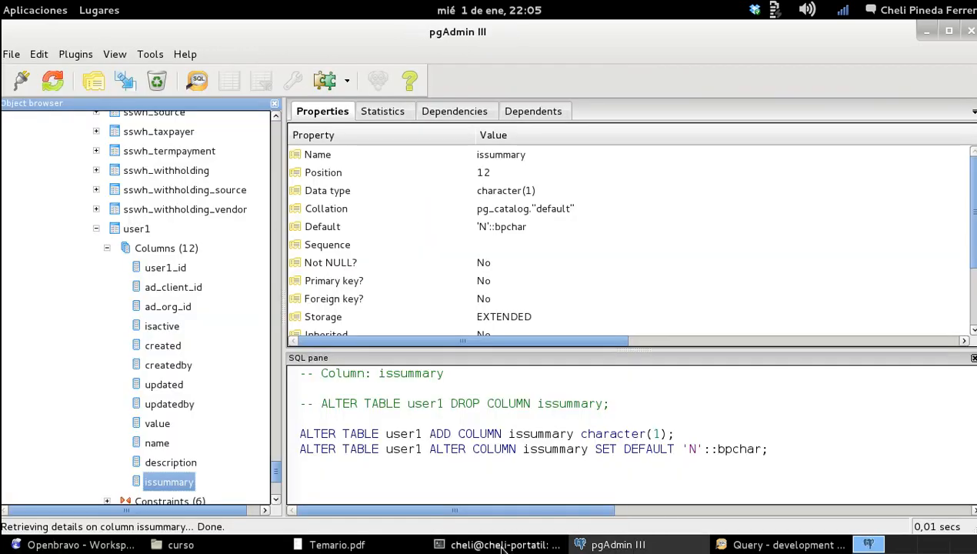
pyautogui.click(73, 544)
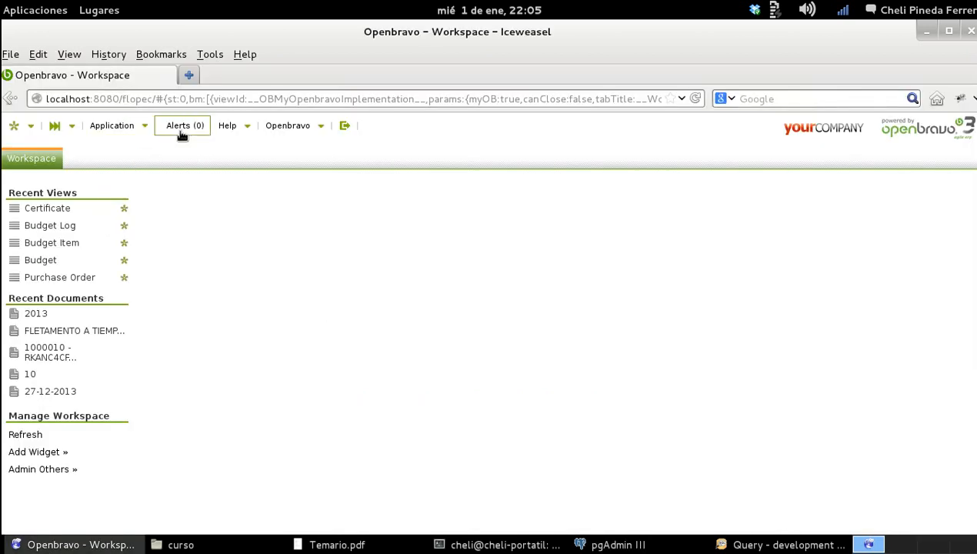
pyautogui.click(320, 131)
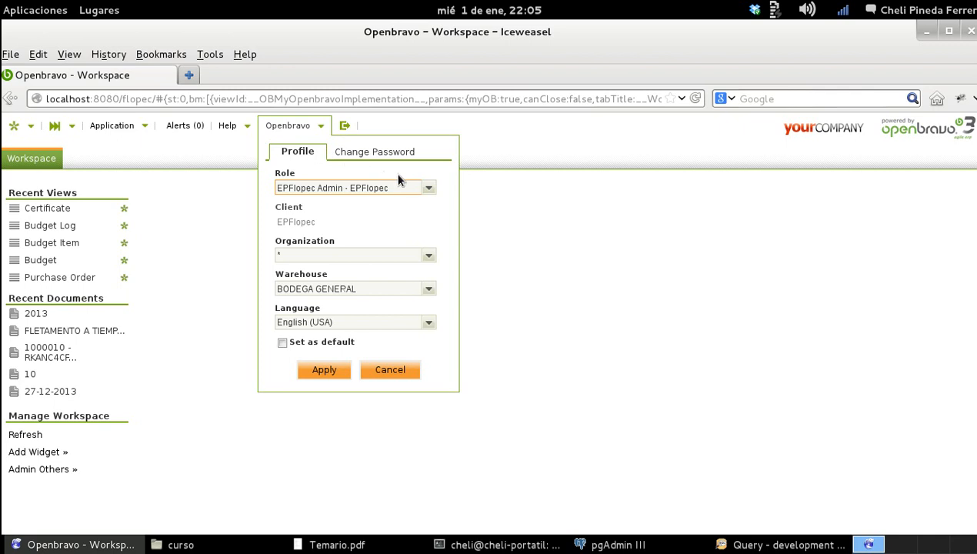
pyautogui.click(425, 187)
pyautogui.click(386, 219)
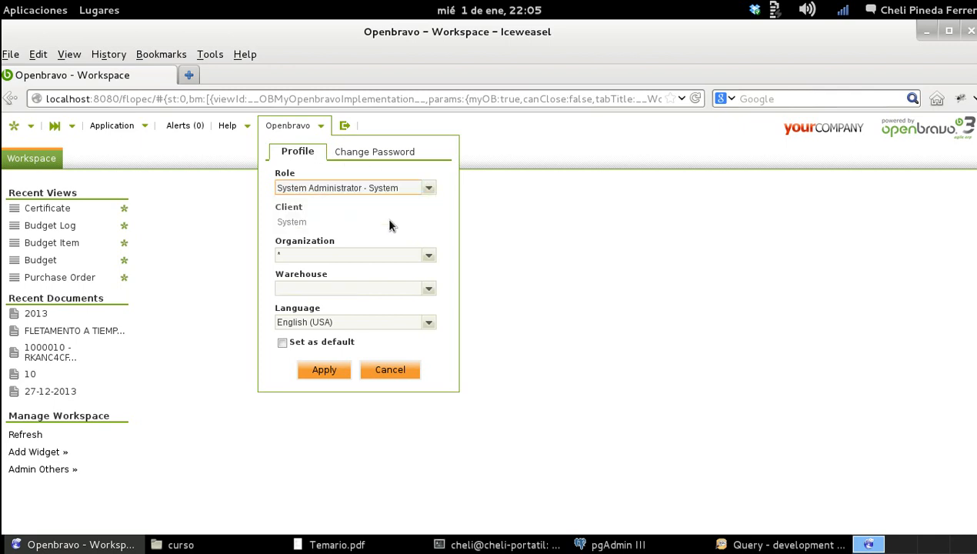
pyautogui.click(328, 371)
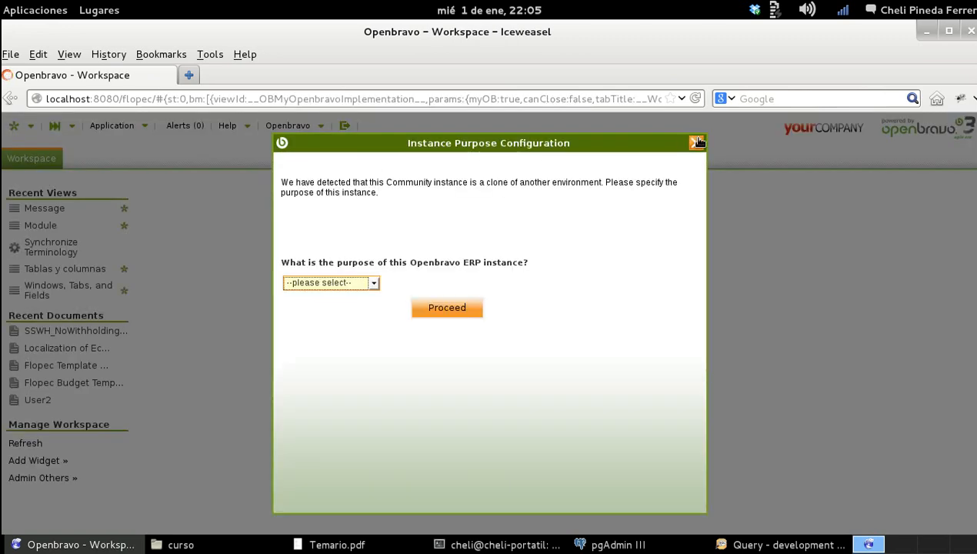
# - Dismiss the Instance Purpose Configuration dialog and open the Module window
pyautogui.click(696, 143)
pyautogui.click(43, 225)
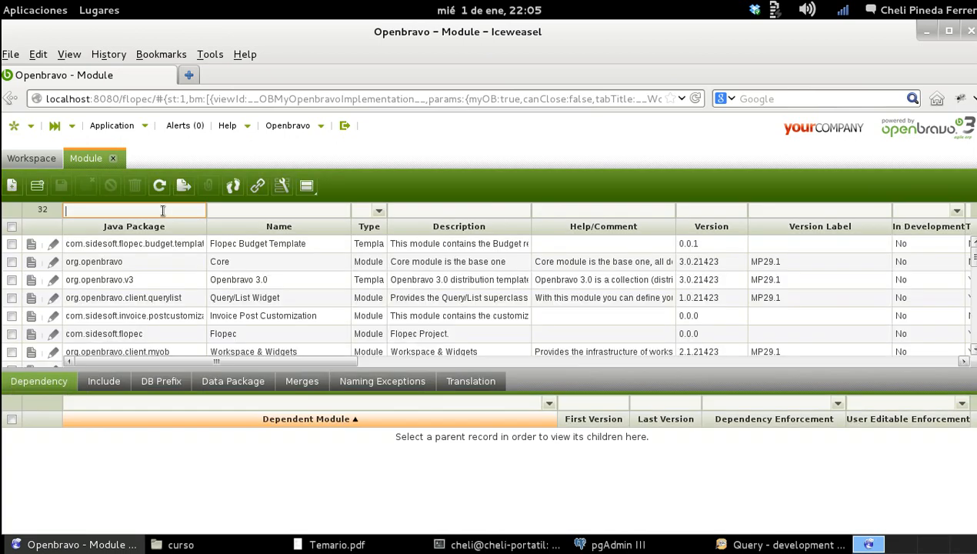
# - Filter the module list by Java package "ara" and clear the filter again
pyautogui.write('ara')
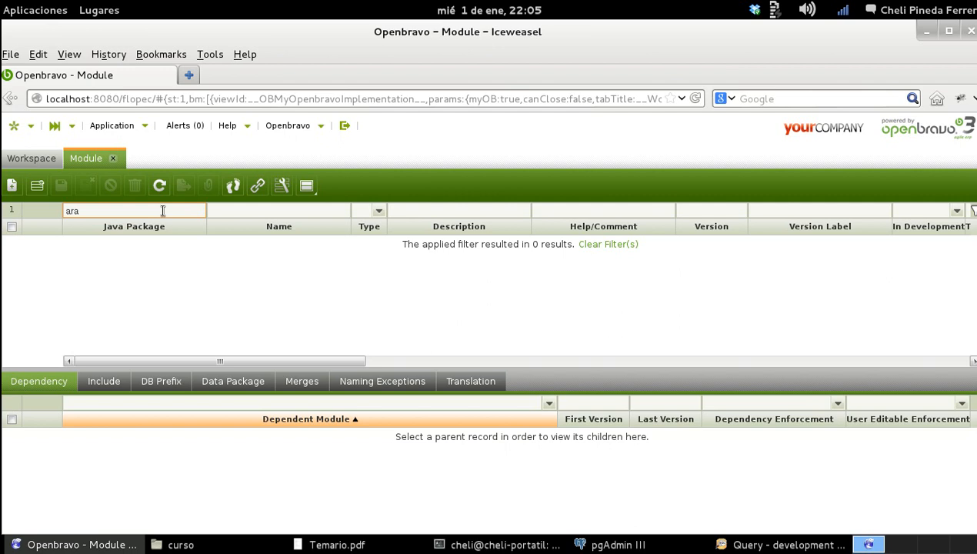
pyautogui.press('BackSpace')
pyautogui.press('BackSpace')
pyautogui.press('BackSpace')
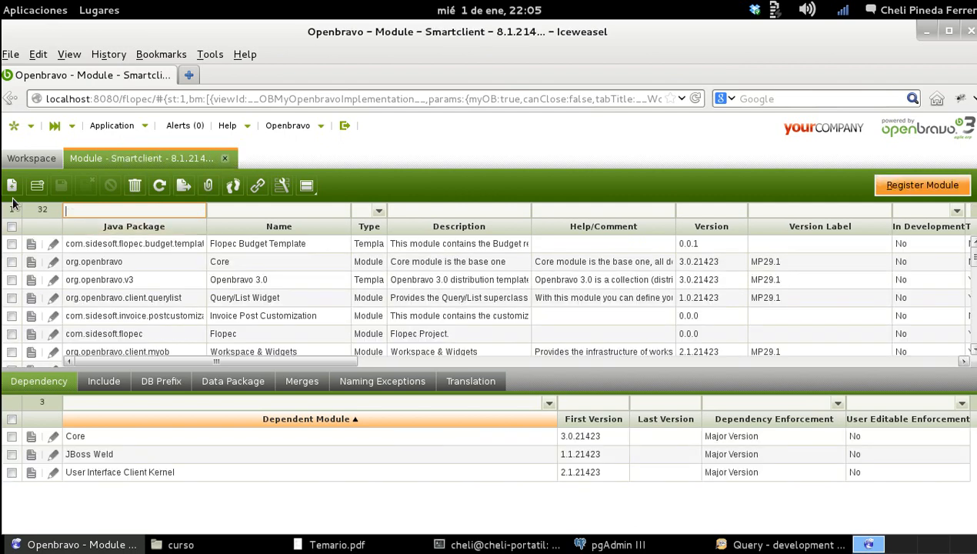
# - Create a new module with Java package com.aradaen.exampel2, name and description Example 2, and version 0.0.1
pyautogui.click(12, 186)
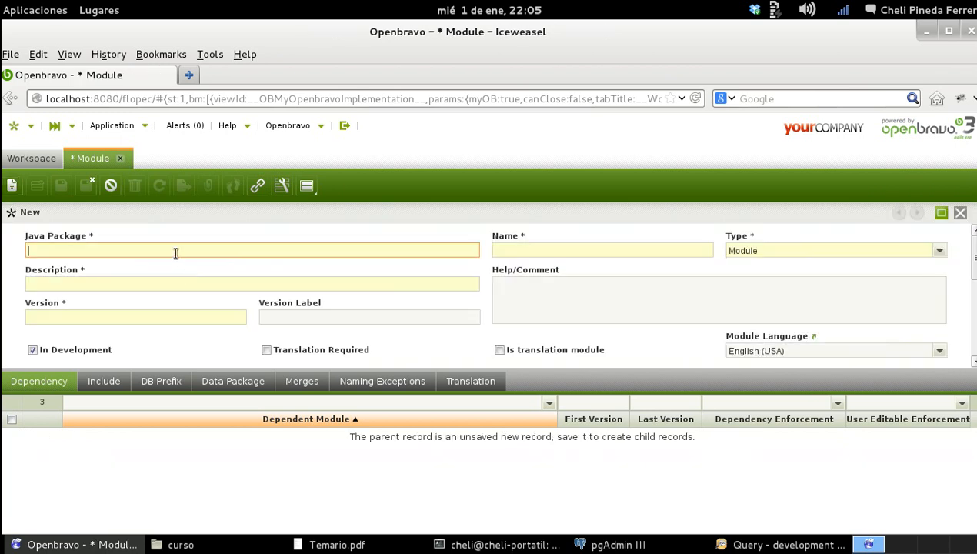
pyautogui.write('com.aradaen.exam')
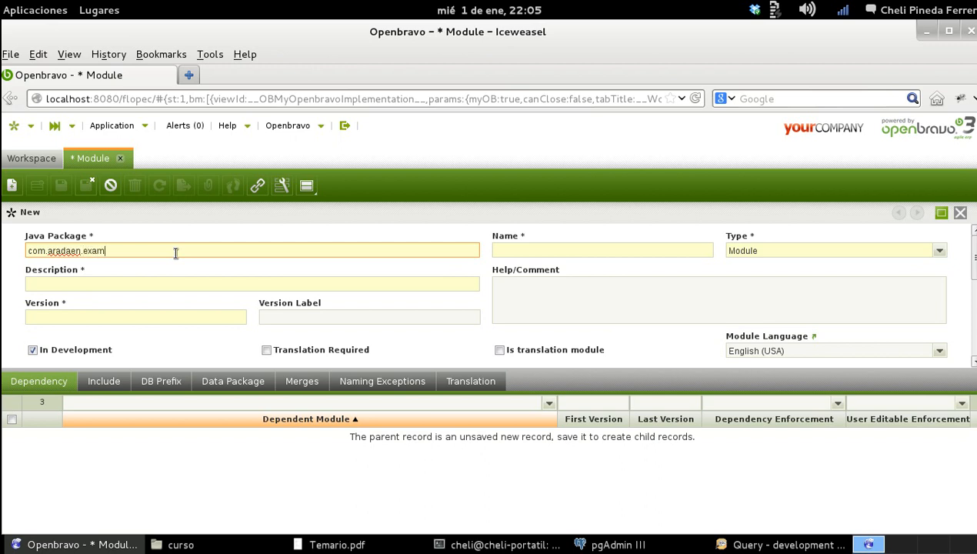
pyautogui.write('pel2')
pyautogui.press('Tab')
pyautogui.write('Example 2')
pyautogui.press('Tab')
pyautogui.press('Tab')
pyautogui.write('Example ')
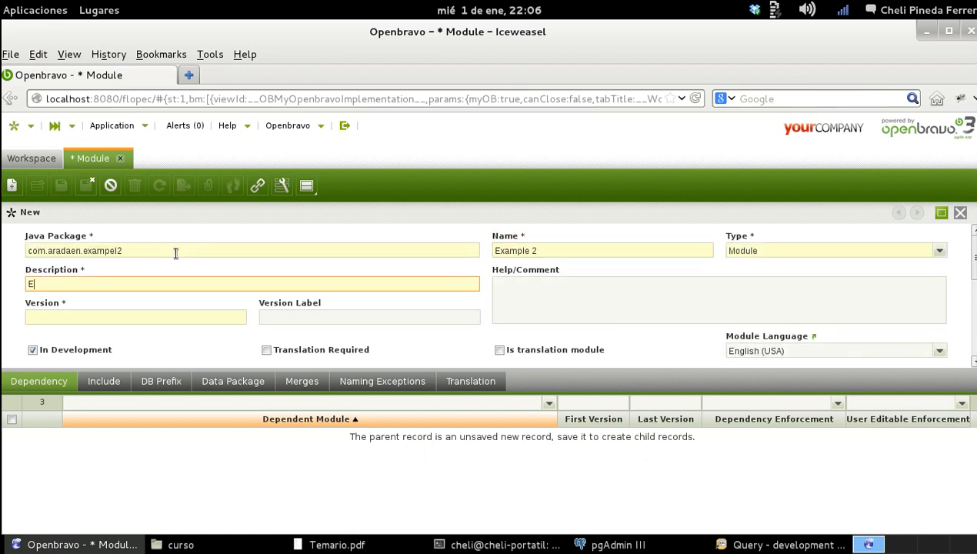
pyautogui.write('2')
pyautogui.press('Tab')
pyautogui.press('Tab')
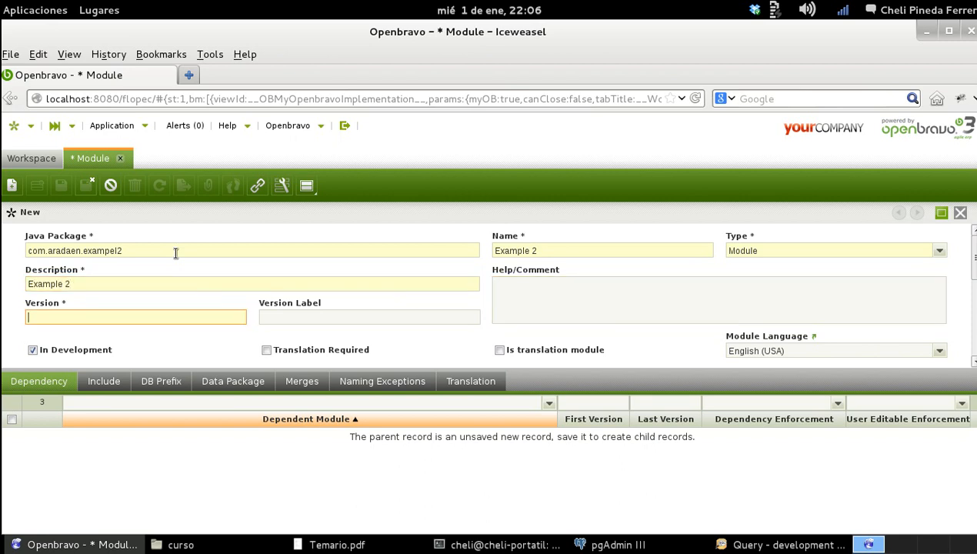
pyautogui.write('0.0.1')
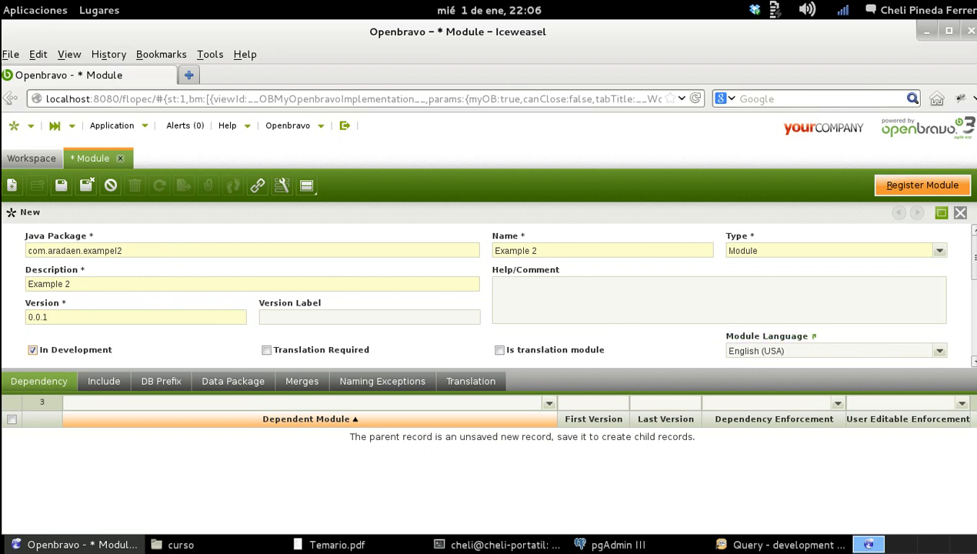
# - Set the new module's license type to GNU General Public License 3.0 and save the module
pyautogui.moveTo(973, 260); pyautogui.dragTo(974, 317)
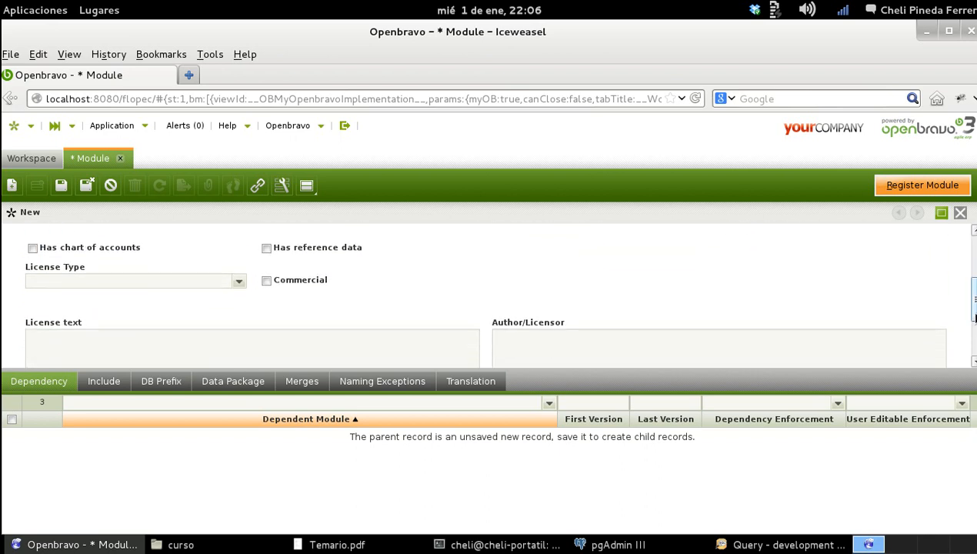
pyautogui.click(241, 280)
pyautogui.scroll(-2, 231, 362)
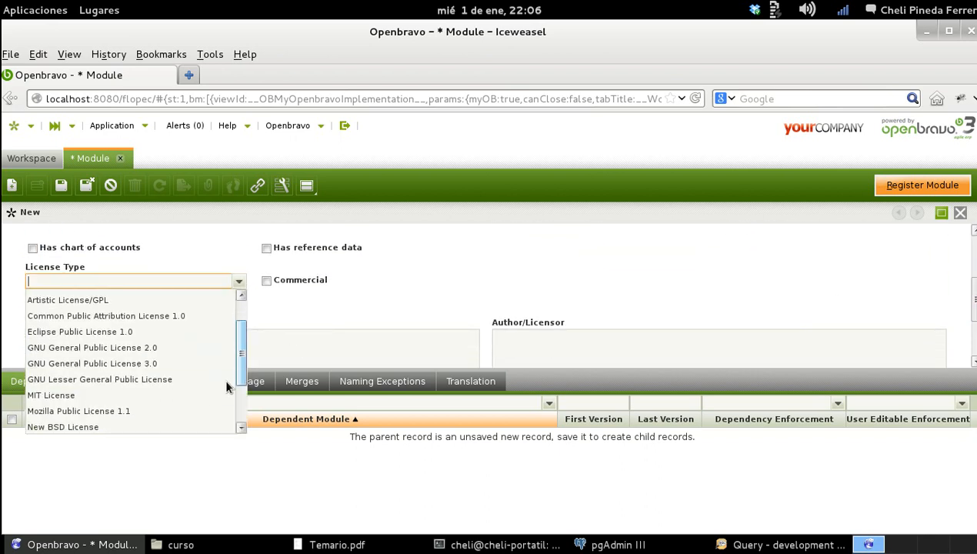
pyautogui.click(202, 363)
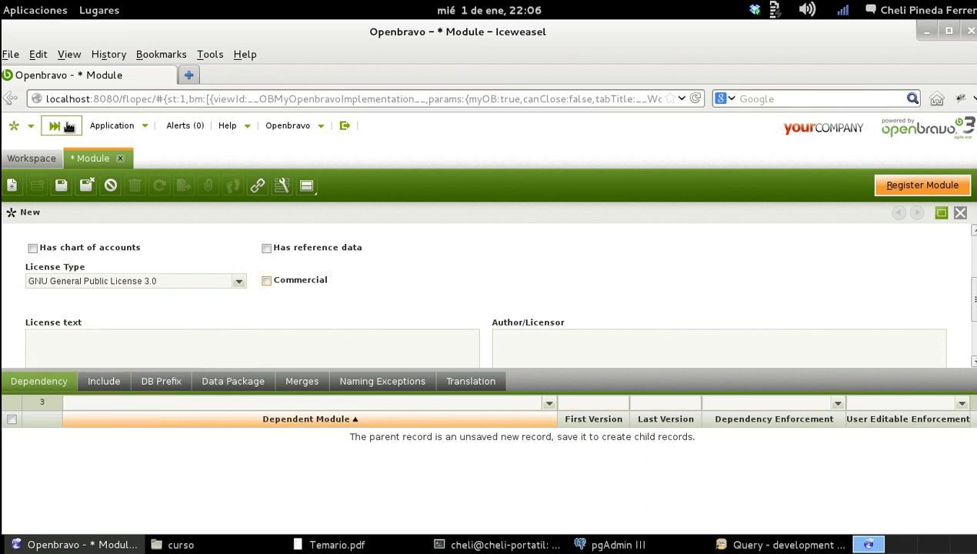
pyautogui.click(60, 186)
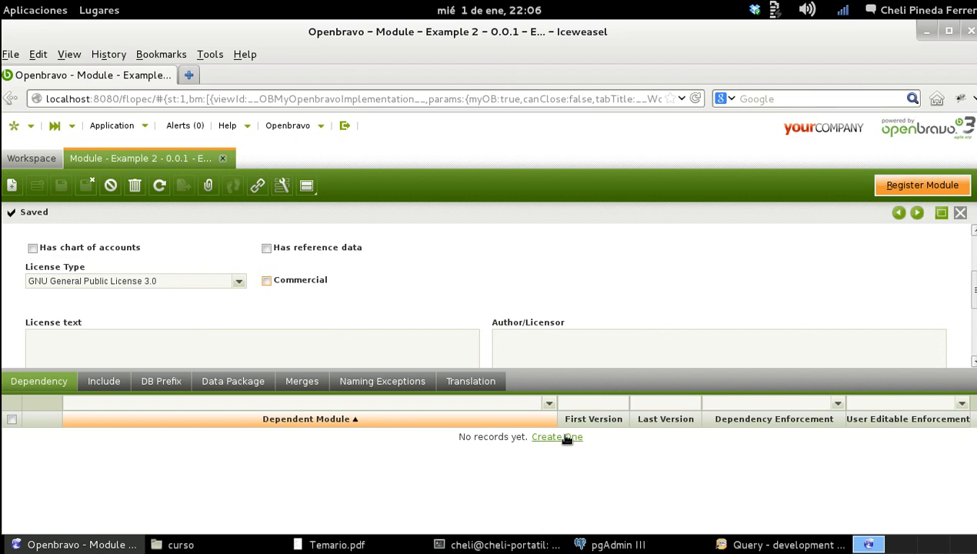
# - Add and save a dependency on 2.50 to 3.00 Compatibility Skin and the DB prefix CHEX2 for the Example 2 module
pyautogui.click(562, 437)
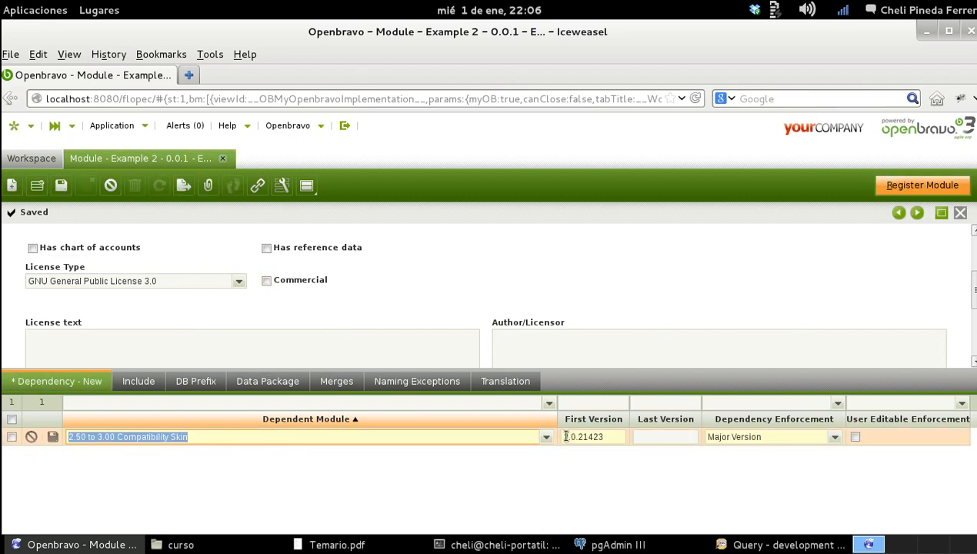
pyautogui.click(53, 437)
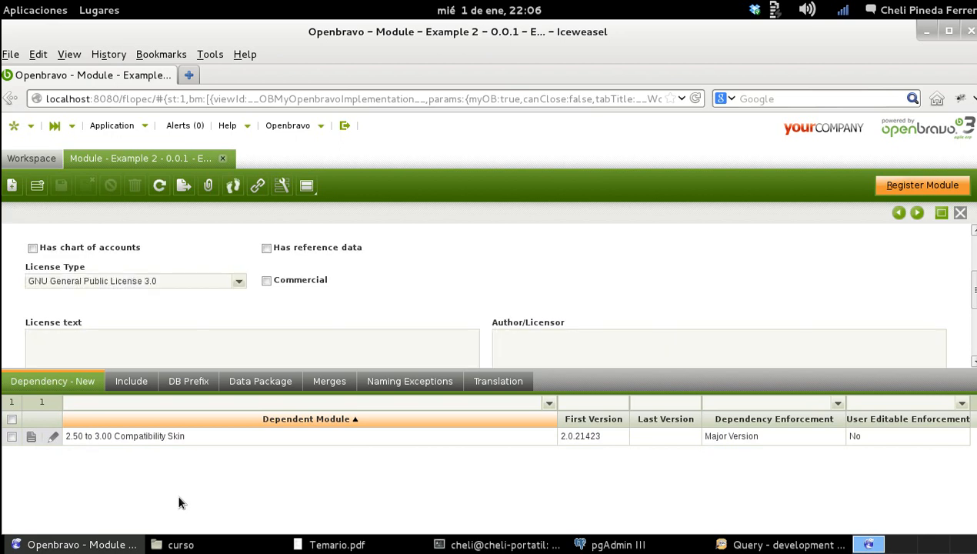
pyautogui.click(205, 384)
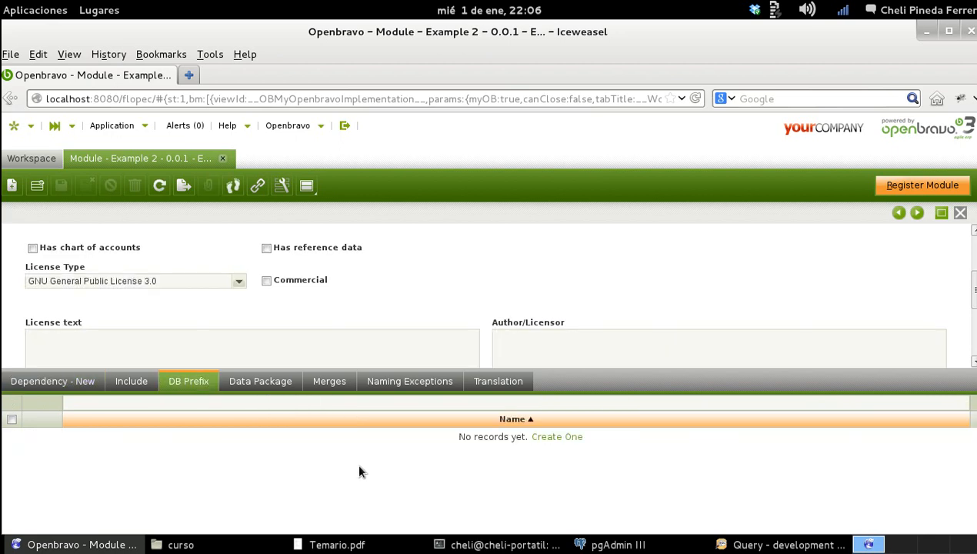
pyautogui.click(550, 437)
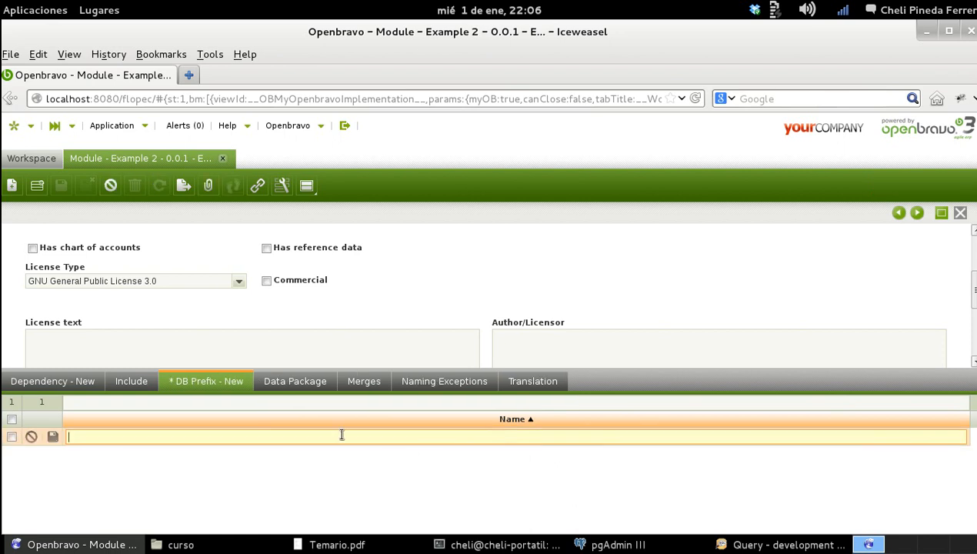
pyautogui.write('CH')
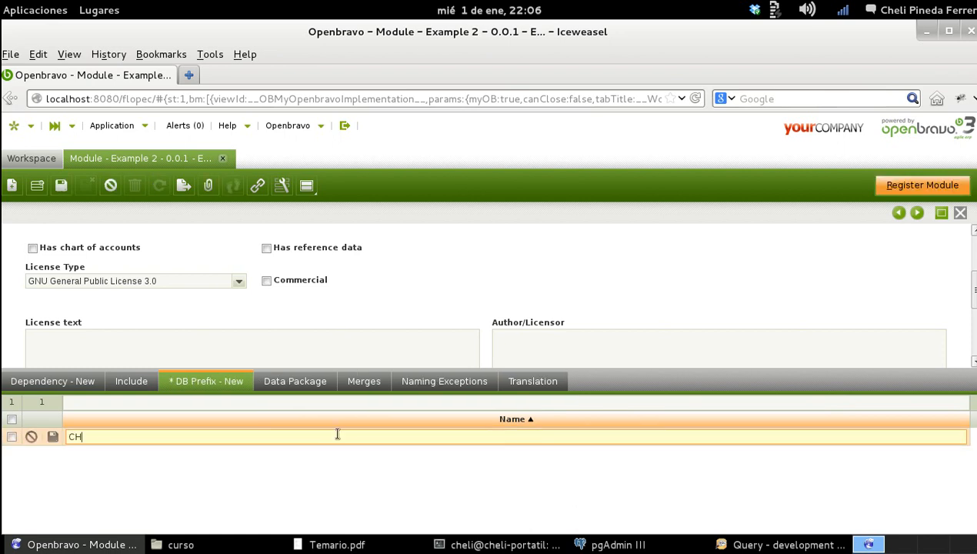
pyautogui.write('EX2')
pyautogui.click(52, 436)
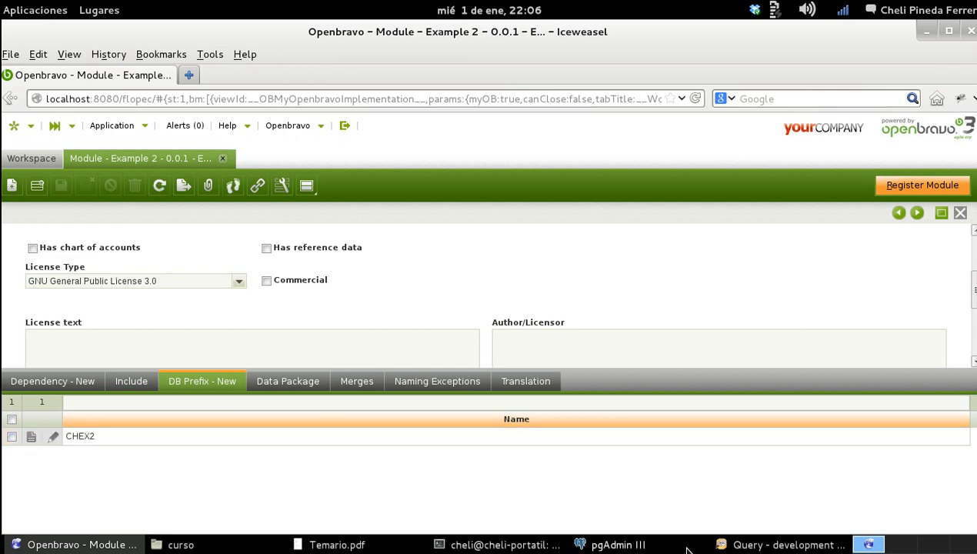
# - Switch to the pgAdmin query editor and name the table chex2_transports in the CREATE TABLE line
pyautogui.click(742, 546)
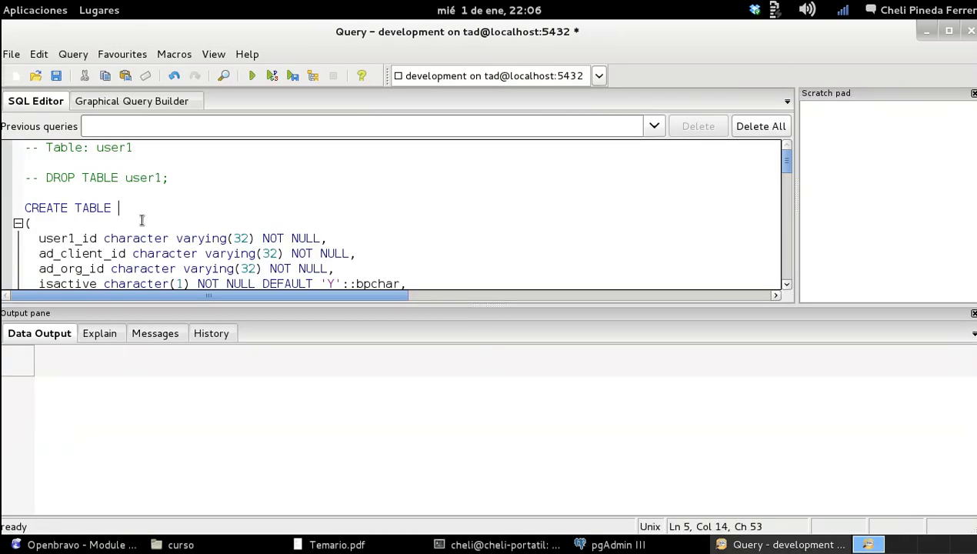
pyautogui.write('chex2_ tra')
pyautogui.press('BackSpace')
pyautogui.write('ansportes')
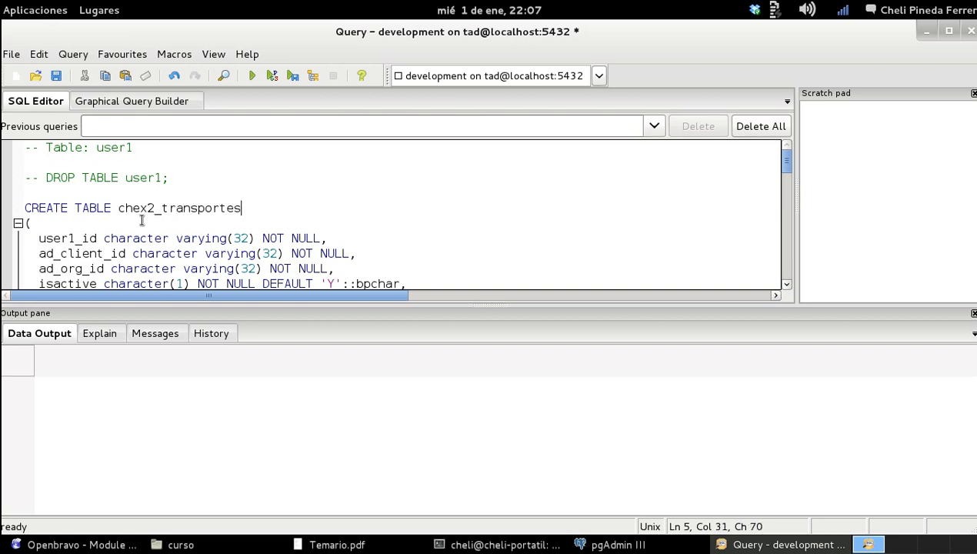
pyautogui.press('BackSpace')
pyautogui.press('BackSpace')
pyautogui.write('s')
# - Open translate.google.es in a new Iceweasel tab and look up English alternatives for the Spanish "medios de transporte"
pyautogui.click(91, 545)
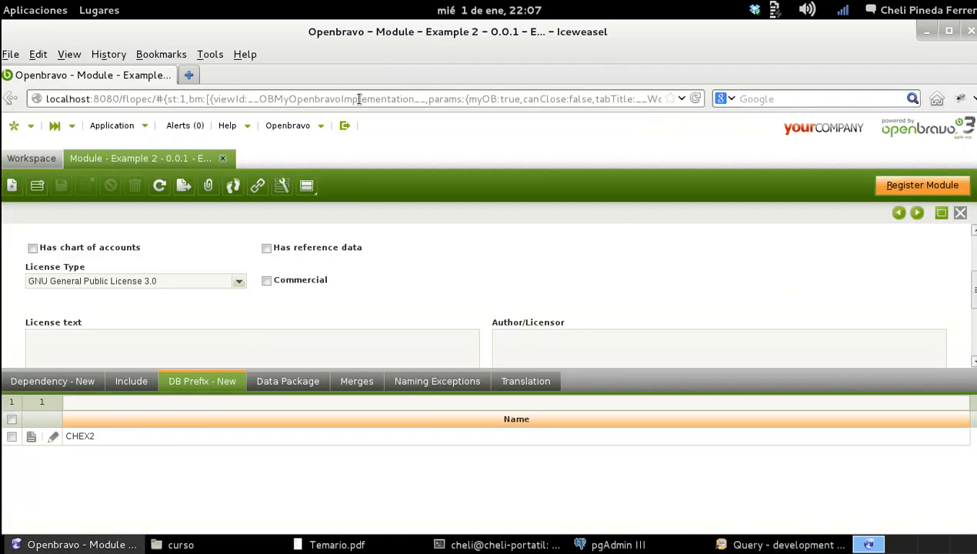
pyautogui.click(187, 75)
pyautogui.write('translate.google.es/')
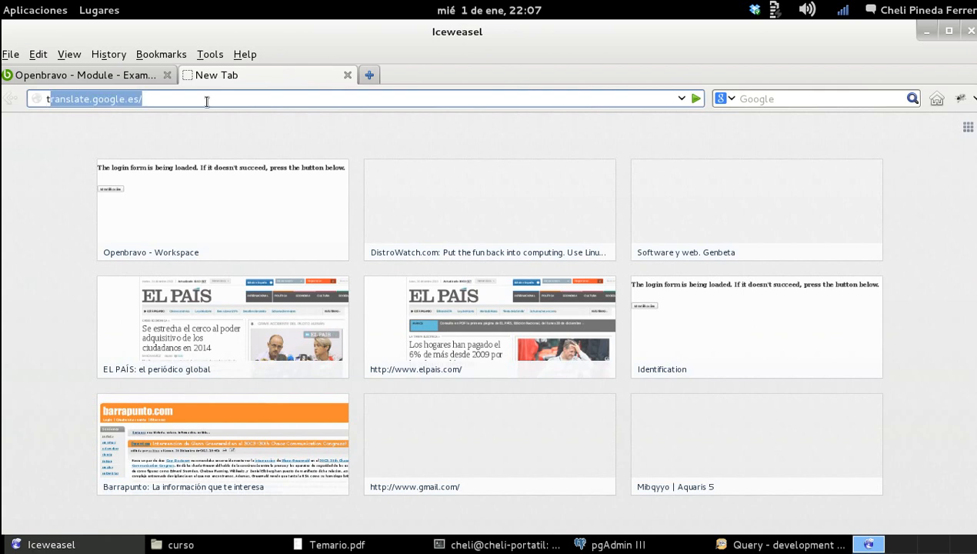
pyautogui.press('Return')
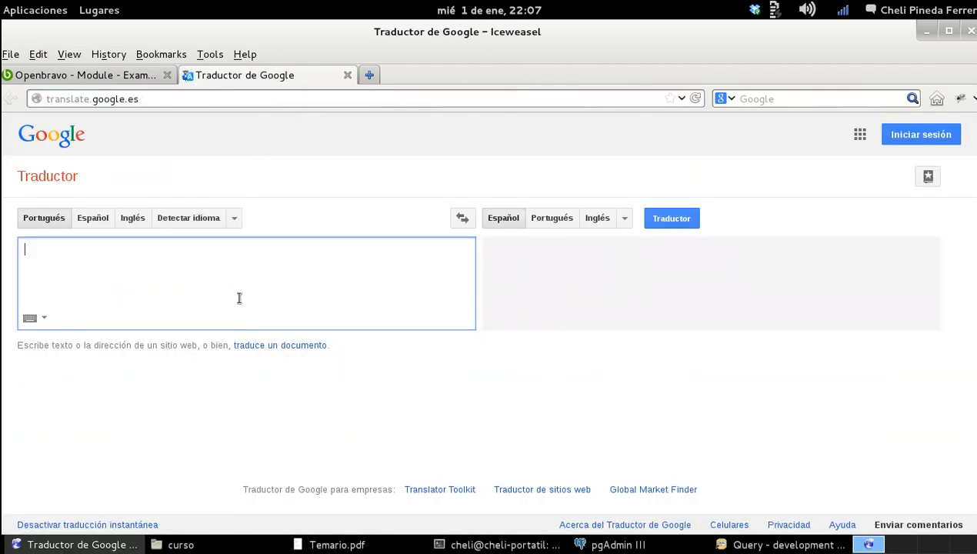
pyautogui.write('medios de transporte')
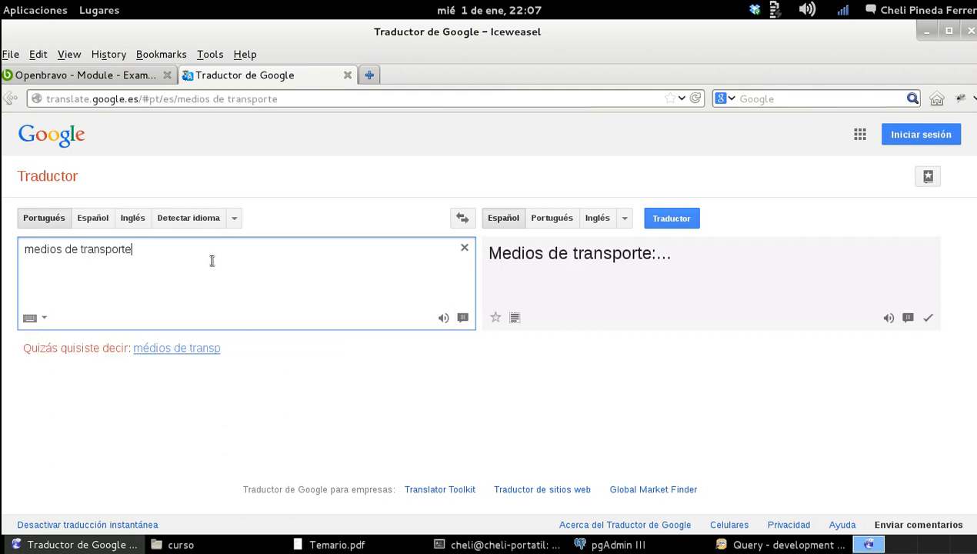
pyautogui.click(93, 218)
pyautogui.click(598, 223)
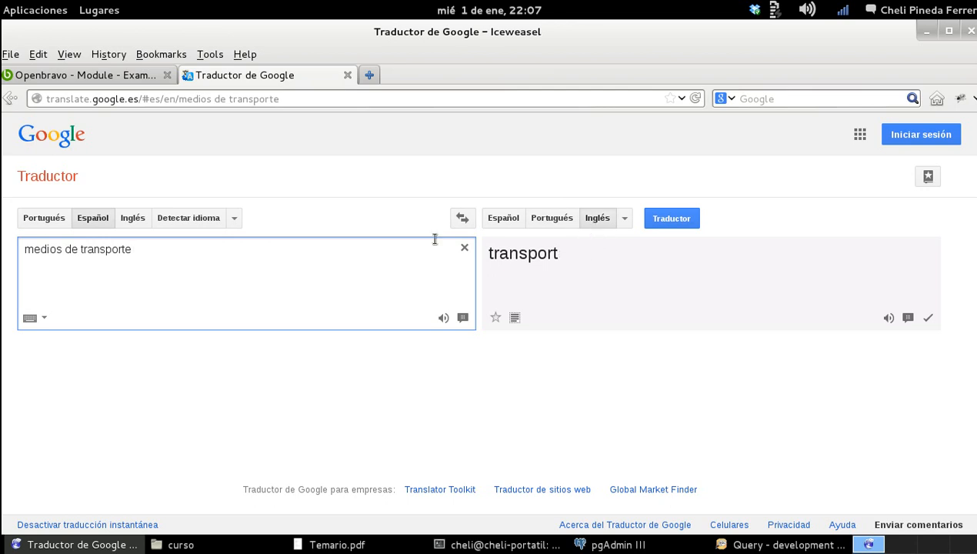
pyautogui.click(536, 257)
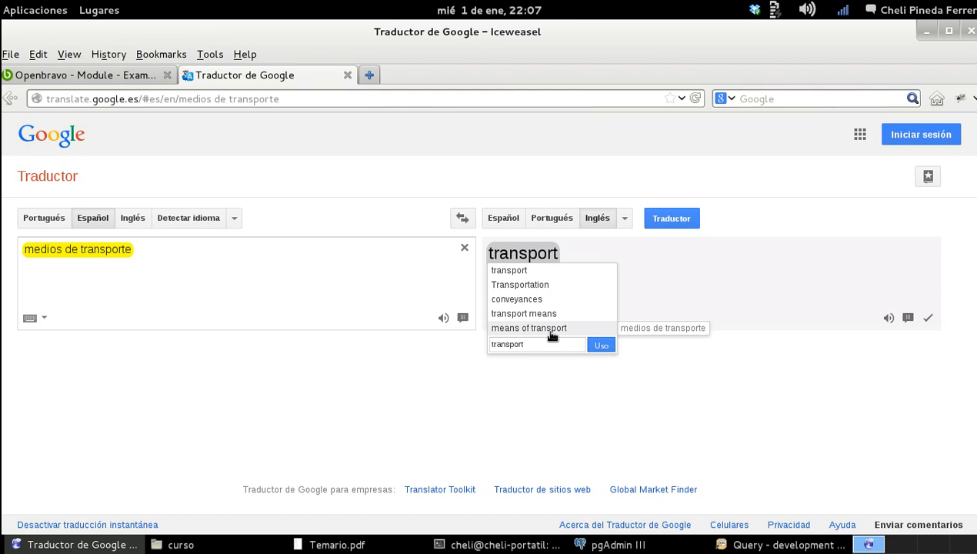
# - Return to the pgAdmin query editor, change the table name to chex2_transport and rename the user1_id column definition to chex2_transport_id
pyautogui.click(760, 546)
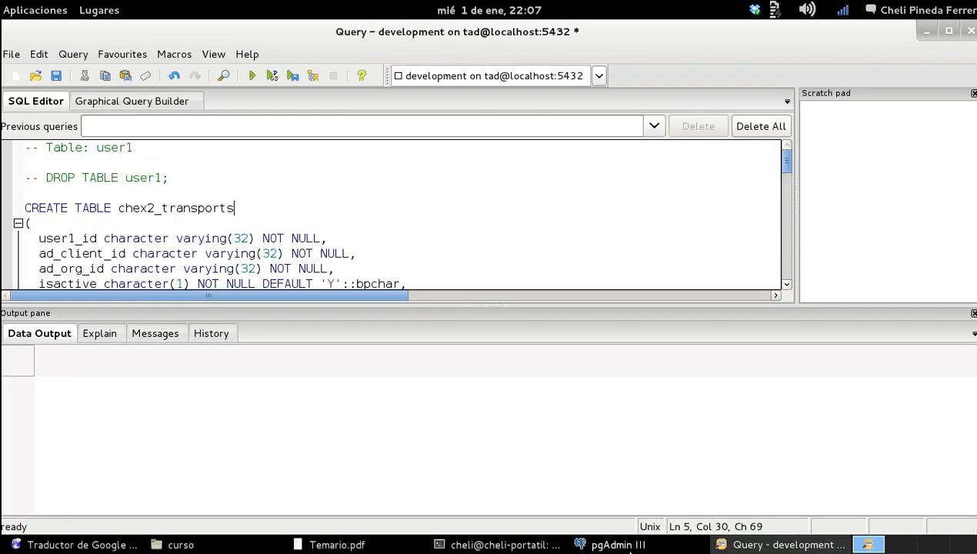
pyautogui.press('BackSpace')
pyautogui.click(74, 238)
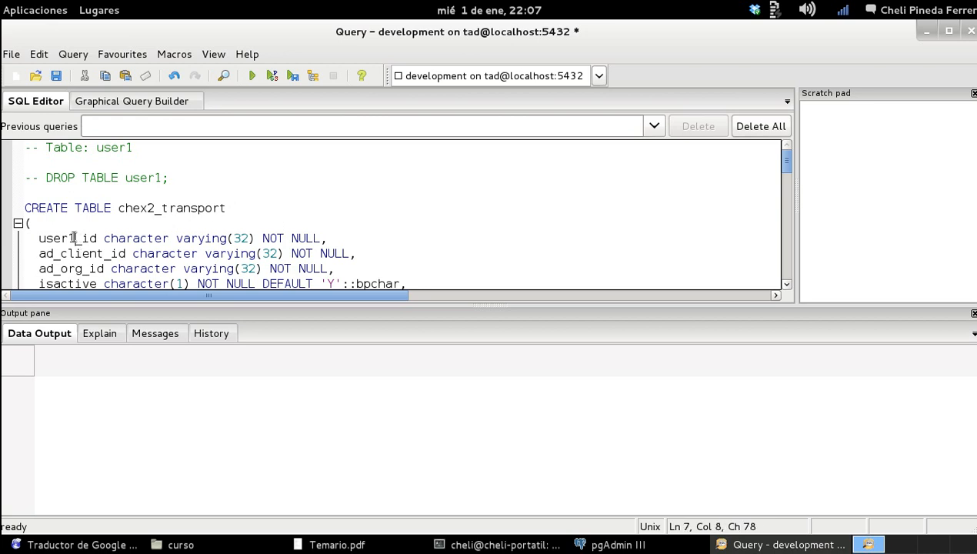
pyautogui.press('BackSpace')
pyautogui.press('BackSpace')
pyautogui.press('BackSpace')
pyautogui.press('BackSpace')
pyautogui.press('BackSpace')
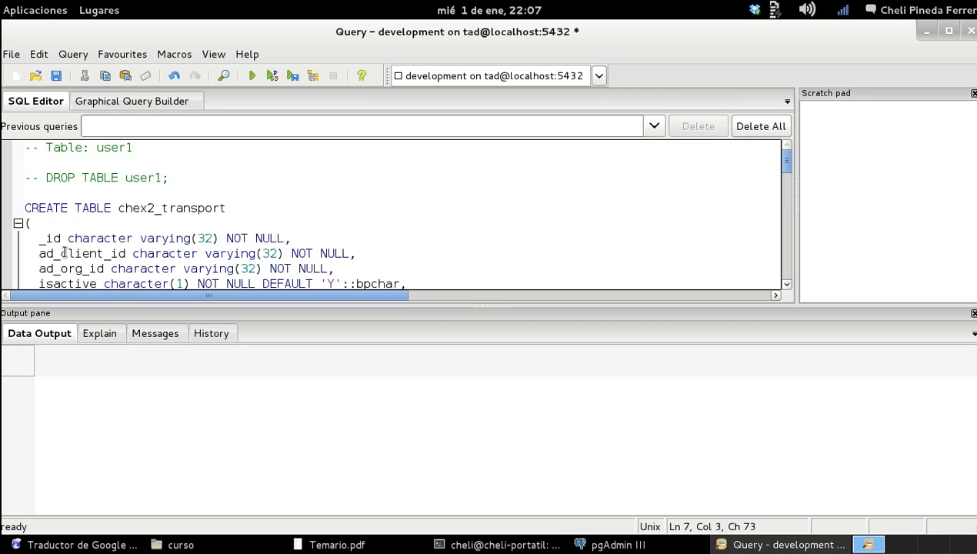
pyautogui.write('chex2_transport')
# - Delete the issummary column definition from the CREATE TABLE statement
pyautogui.press('Down')
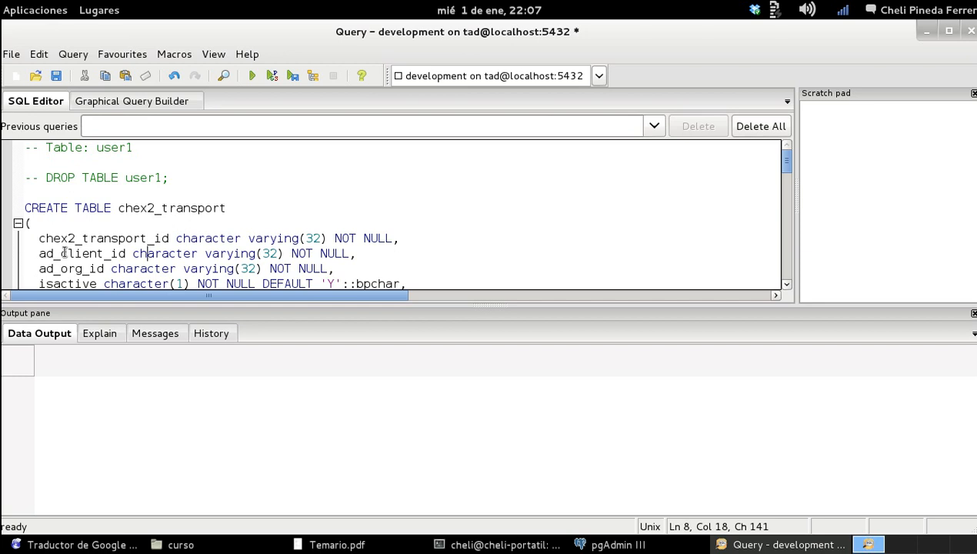
pyautogui.press('Down')
pyautogui.press('Down')
pyautogui.press('Down')
pyautogui.press('Down')
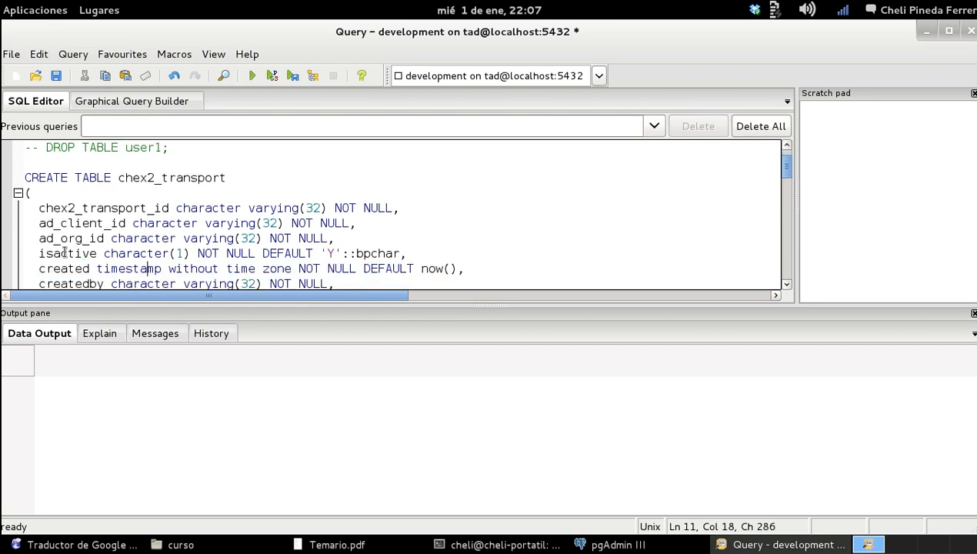
pyautogui.press('Down')
pyautogui.press('Down')
pyautogui.press('Down')
pyautogui.press('Down')
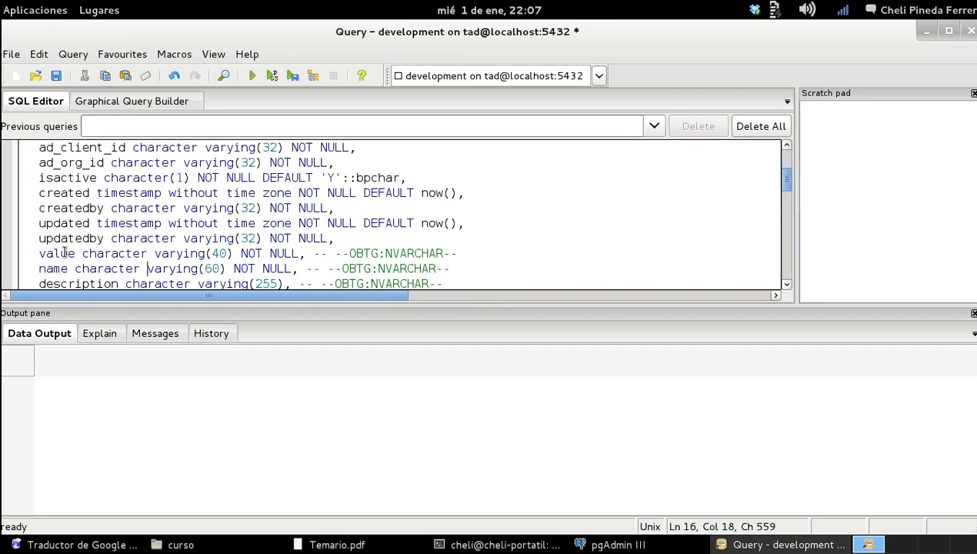
pyautogui.press('Down')
pyautogui.press('Left')
pyautogui.press('Left')
pyautogui.press('Left')
pyautogui.press('Left')
pyautogui.press('Left')
pyautogui.press('Left')
pyautogui.press('Left')
pyautogui.press('Left')
pyautogui.press('Left')
pyautogui.press('Left')
pyautogui.press('Left')
pyautogui.press('Left')
pyautogui.press('Down')
pyautogui.press('Left')
pyautogui.press('Left')
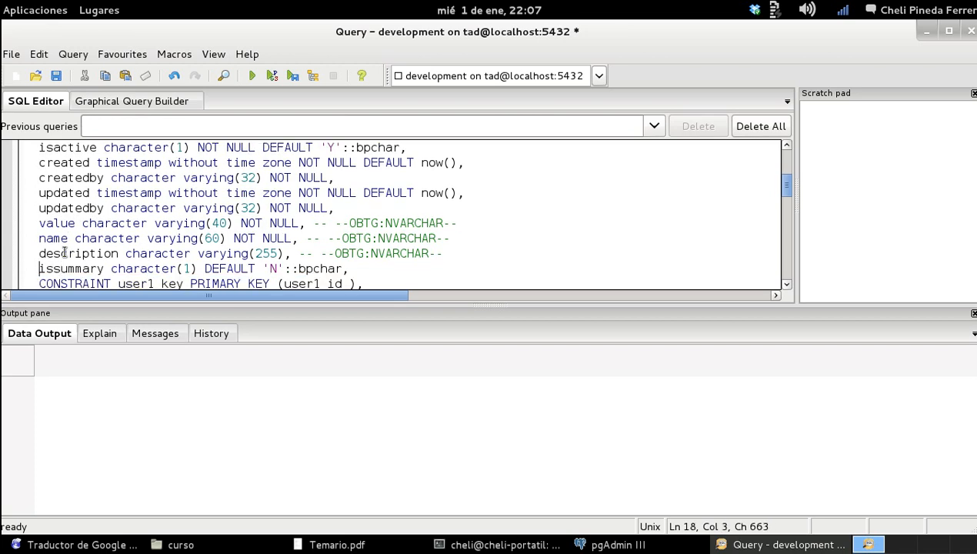
pyautogui.hotkey('shift', 'End')
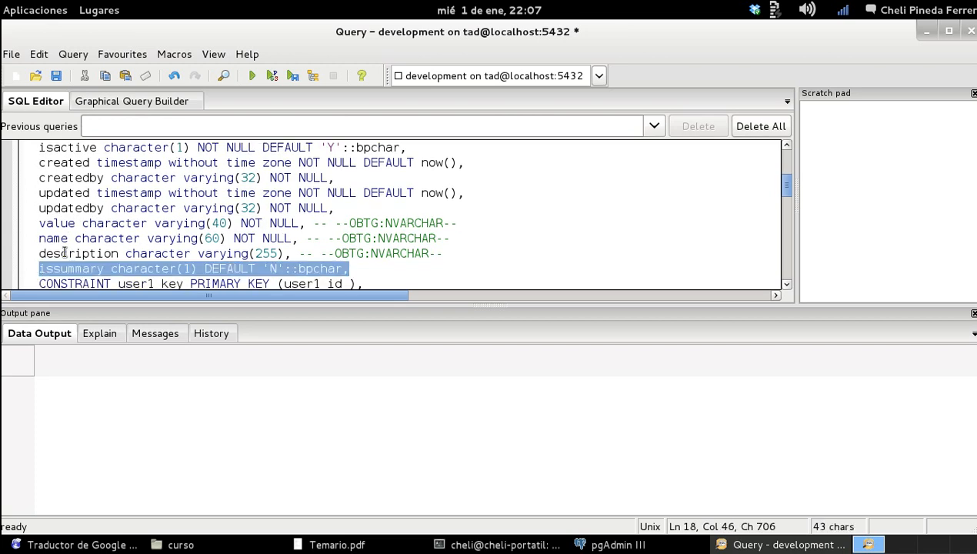
pyautogui.press('Delete')
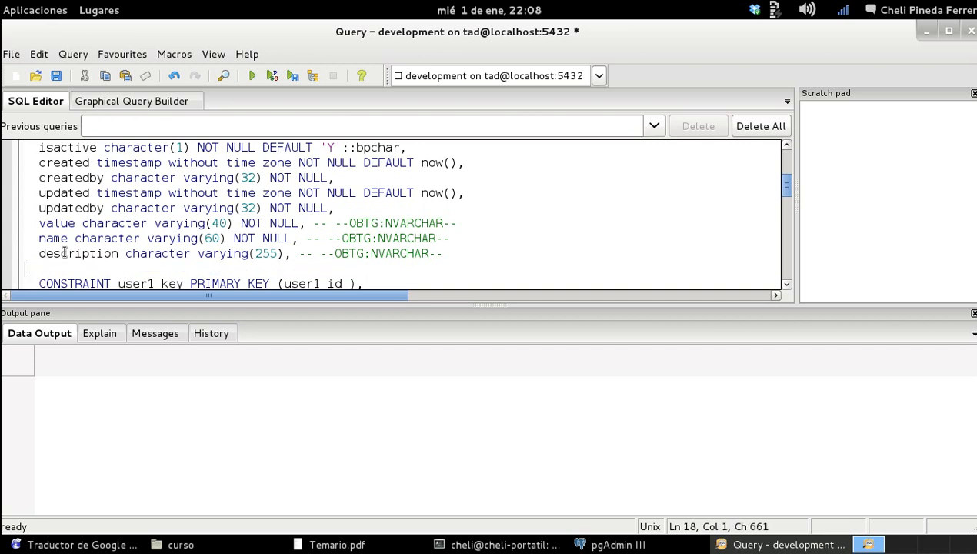
# - Remove the blank space between the description column definition and the primary key constraint
pyautogui.press('BackSpace')
pyautogui.press('BackSpace')
pyautogui.press('BackSpace')
# - Rename the primary key constraint from the user1 prefix to chex2_transport_key
pyautogui.press('Down')
pyautogui.press('Down')
pyautogui.press('Down')
pyautogui.press('Down')
pyautogui.press('Down')
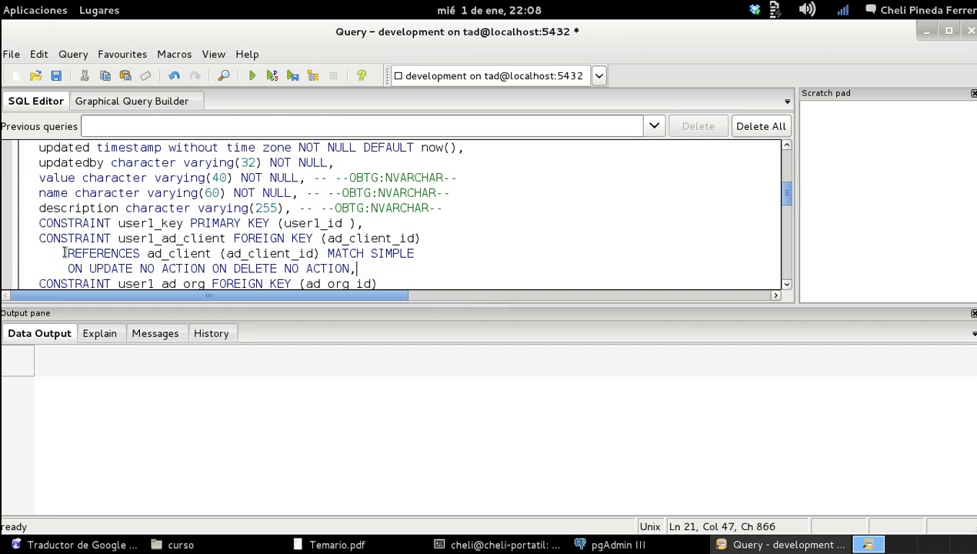
pyautogui.press('End')
pyautogui.press('Up')
pyautogui.press('Up')
pyautogui.press('Up')
pyautogui.press('Left')
pyautogui.press('Left')
pyautogui.press('Left')
pyautogui.press('Left')
pyautogui.press('Left')
pyautogui.press('Up')
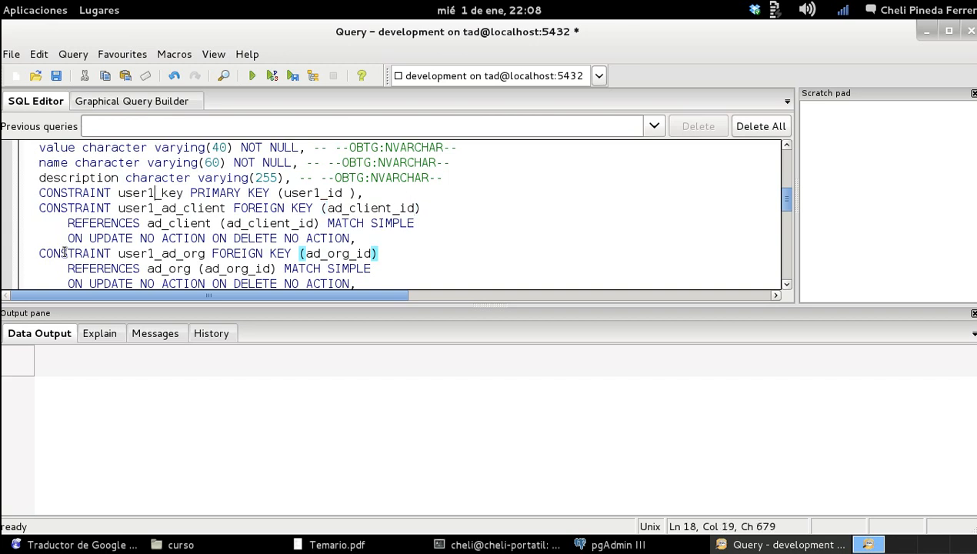
pyautogui.press('BackSpace')
pyautogui.press('BackSpace')
pyautogui.press('BackSpace')
pyautogui.press('BackSpace')
pyautogui.press('BackSpace')
pyautogui.write('chex2_transport')
# - Copy the text chex2_transport from the primary key constraint's name
pyautogui.press('Down')
pyautogui.press('Left')
pyautogui.press('Left')
pyautogui.press('Left')
pyautogui.press('Left')
pyautogui.press('Left')
pyautogui.press('Up')
pyautogui.press('Right')
pyautogui.press('Right')
pyautogui.press('Right')
pyautogui.press('Right')
pyautogui.press('Right')
pyautogui.hotkey('shift', 'Left')
pyautogui.hotkey('shift', 'Left')
pyautogui.hotkey('shift', 'Left')
pyautogui.hotkey('shift', 'Left')
pyautogui.hotkey('shift', 'Left')
pyautogui.hotkey('shift', 'Left')
pyautogui.hotkey('shift', 'Left')
pyautogui.hotkey('shift', 'Left')
pyautogui.hotkey('shift', 'Left')
pyautogui.hotkey('shift', 'Left')
pyautogui.hotkey('shift', 'Left')
pyautogui.hotkey('shift', 'Left')
pyautogui.hotkey('shift', 'Left')
pyautogui.hotkey('shift', 'Left')
pyautogui.hotkey('shift', 'Left')
pyautogui.hotkey('ctrl', 'c')
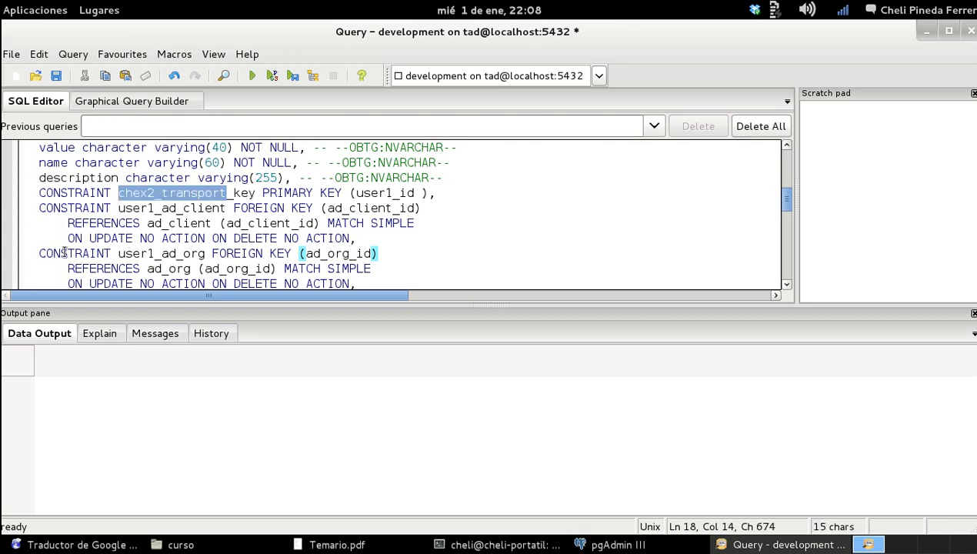
# - Replace the user1 prefix of the client foreign key constraint so it is named chex2_transport_ad_client
pyautogui.press('Down')
pyautogui.press('Right')
pyautogui.press('Right')
pyautogui.press('Right')
pyautogui.hotkey('shift', 'Left')
pyautogui.hotkey('shift', 'Left')
pyautogui.hotkey('shift', 'Left')
pyautogui.hotkey('shift', 'Left')
pyautogui.hotkey('shift', 'Left')
pyautogui.press('Down')
pyautogui.press('Down')
pyautogui.press('Down')
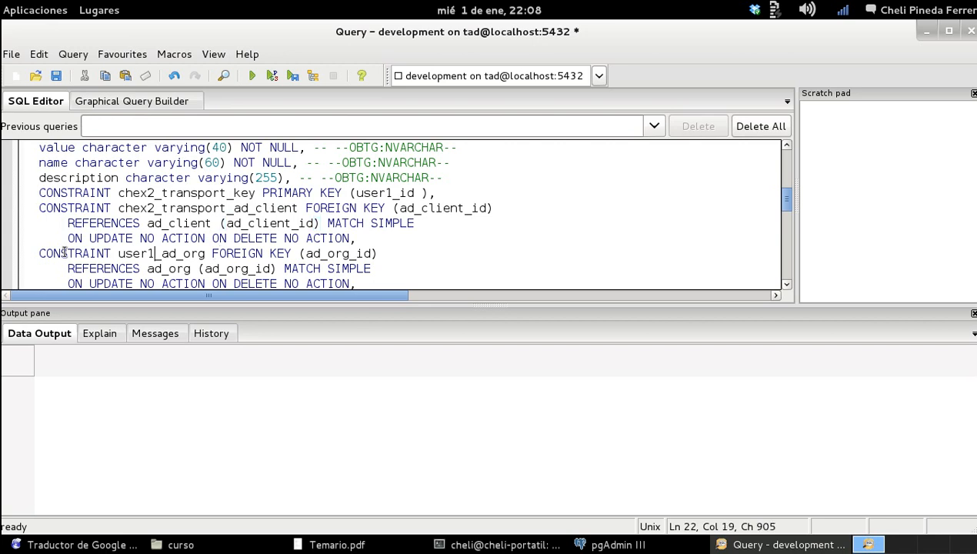
# - Rename the organization foreign key constraint to chex2_transport_ad_org
pyautogui.hotkey('shift', 'Left')
pyautogui.hotkey('shift', 'Left')
pyautogui.hotkey('shift', 'Left')
pyautogui.hotkey('shift', 'Left')
pyautogui.hotkey('shift', 'Left')
pyautogui.write('chex2_transport')
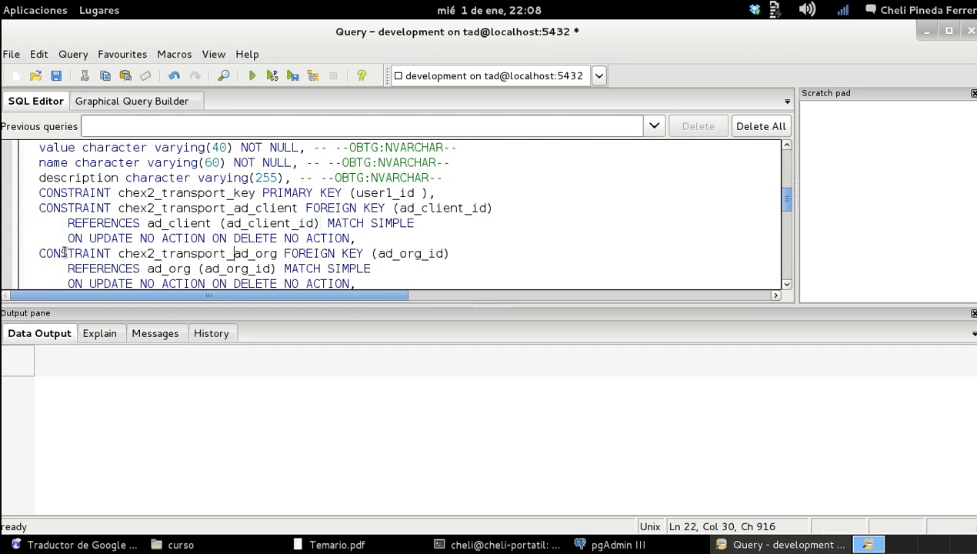
# - Review the renamed key constraints and the user1 constraints that follow them in the CREATE TABLE statement
pyautogui.press('Up')
pyautogui.press('Up')
pyautogui.press('Up')
pyautogui.press('Right')
pyautogui.press('Right')
pyautogui.press('Right')
pyautogui.press('Left')
pyautogui.press('Left')
pyautogui.press('Left')
pyautogui.press('Left')
pyautogui.press('Left')
pyautogui.press('Left')
pyautogui.press('Left')
pyautogui.press('Left')
pyautogui.press('Left')
pyautogui.press('Left')
pyautogui.press('Left')
pyautogui.press('Left')
pyautogui.press('Left')
pyautogui.press('Left')
pyautogui.press('Left')
pyautogui.press('Left')
pyautogui.press('Left')
pyautogui.press('Left')
pyautogui.press('Left')
pyautogui.press('Down')
pyautogui.press('Down')
pyautogui.press('Down')
pyautogui.press('Down')
pyautogui.press('Down')
pyautogui.press('Down')
pyautogui.press('Down')
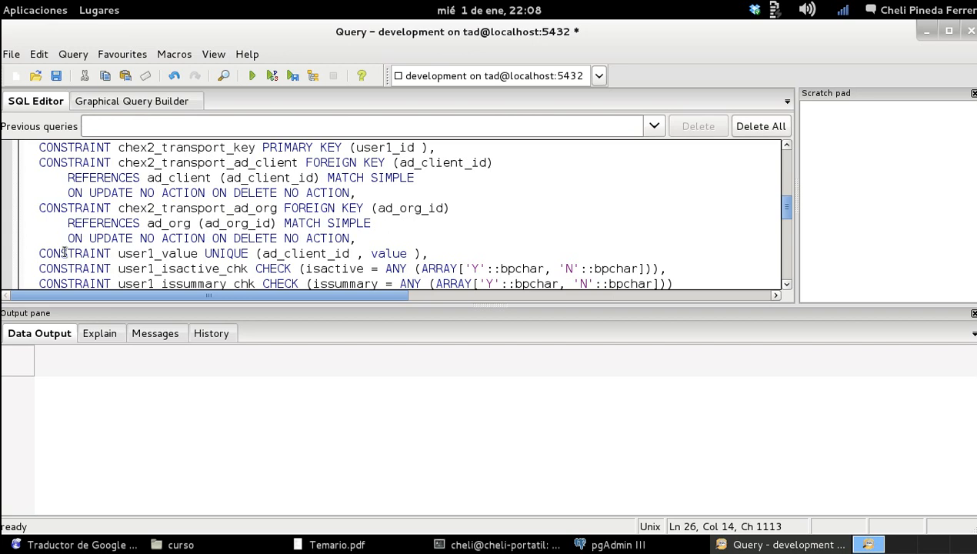
# - Delete the user1_value UNIQUE constraint on ad_client_id and value from the CREATE TABLE statement
pyautogui.press('Up')
pyautogui.press('Left')
pyautogui.press('Left')
pyautogui.press('Left')
pyautogui.press('Left')
pyautogui.press('Left')
pyautogui.press('Left')
pyautogui.press('Left')
pyautogui.press('Left')
pyautogui.press('Left')
pyautogui.press('Left')
pyautogui.press('Left')
pyautogui.press('Left')
pyautogui.press('Left')
pyautogui.press('Left')
pyautogui.press('Left')
pyautogui.press('Left')
pyautogui.press('Right')
pyautogui.press('Down')
pyautogui.press('Right')
pyautogui.press('Right')
pyautogui.press('Right')
pyautogui.press('Right')
pyautogui.press('Right')
pyautogui.press('Right')
pyautogui.press('Right')
pyautogui.press('Right')
pyautogui.press('Right')
pyautogui.press('Right')
pyautogui.press('Right')
pyautogui.press('Right')
pyautogui.hotkey('shift', 'Home')
pyautogui.press('BackSpace')
pyautogui.press('BackSpace')
pyautogui.press('BackSpace')
pyautogui.press('BackSpace')
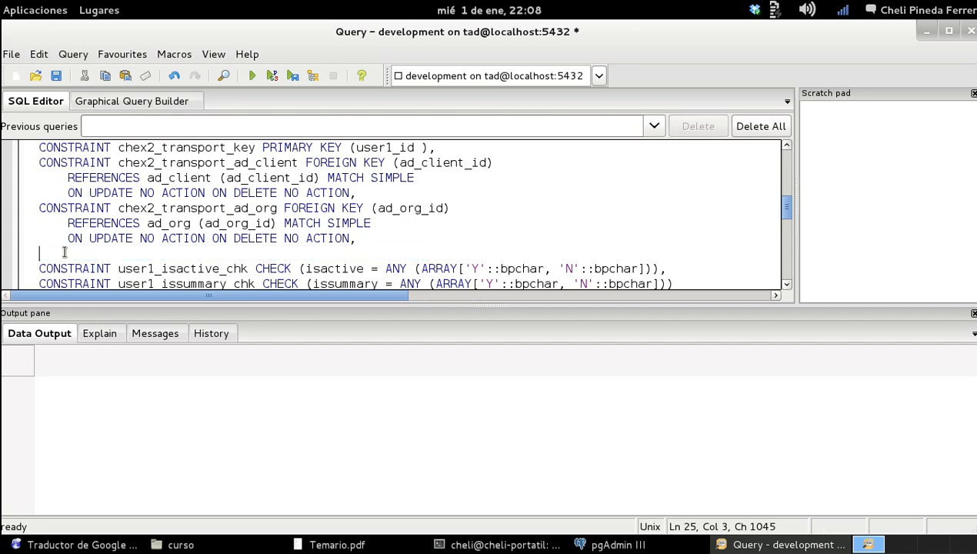
# - Close up the emptied line and rename the isactive check constraint to chex2_transport_isactive_chk
pyautogui.press('Down')
pyautogui.press('Left')
pyautogui.press('Left')
pyautogui.press('Left')
pyautogui.press('Left')
pyautogui.press('Left')
pyautogui.press('Left')
pyautogui.press('Left')
pyautogui.press('Left')
pyautogui.press('Left')
pyautogui.press('Left')
pyautogui.press('Left')
pyautogui.press('Left')
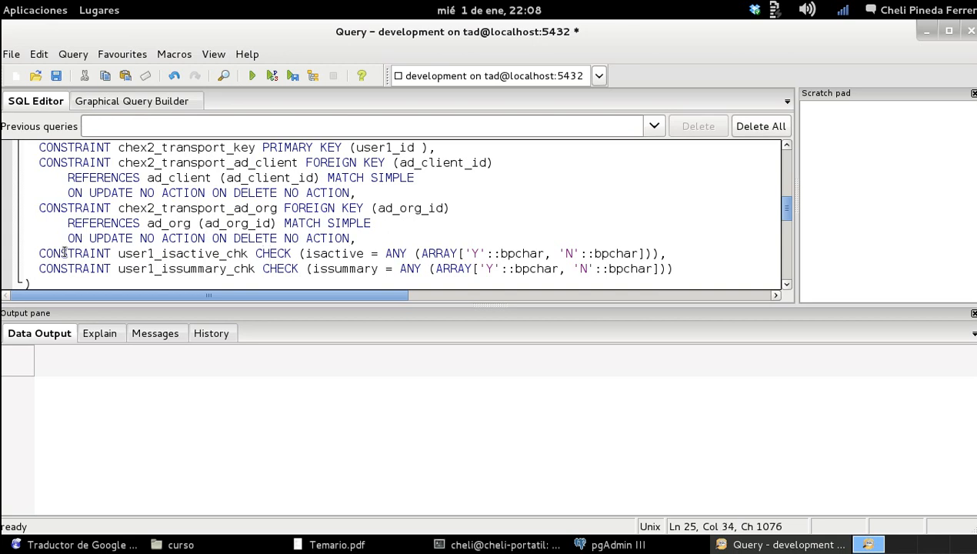
pyautogui.hotkey('shift', 'Left')
pyautogui.hotkey('shift', 'Left')
pyautogui.hotkey('shift', 'Left')
pyautogui.hotkey('shift', 'Left')
pyautogui.hotkey('shift', 'Left')
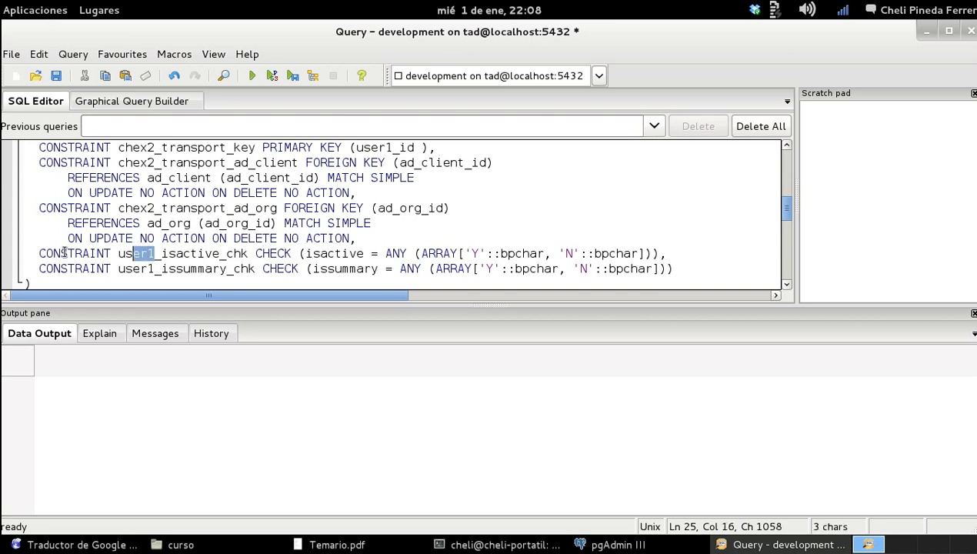
pyautogui.hotkey('ctrl', 'v')
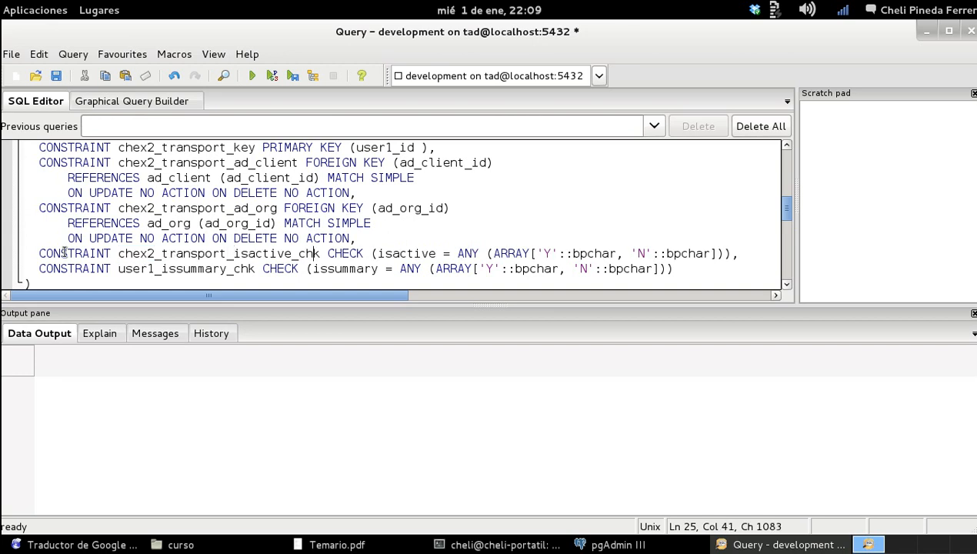
# - Delete the user1_issummary_chk constraint along with the comma that precedes it in the CREATE TABLE statement
pyautogui.press('Left')
pyautogui.press('Left')
pyautogui.press('Down')
pyautogui.press('Left')
pyautogui.press('Left')
pyautogui.press('Left')
pyautogui.press('Left')
pyautogui.press('Left')
pyautogui.press('Left')
pyautogui.press('Left')
pyautogui.press('Left')
pyautogui.press('Left')
pyautogui.press('Left')
pyautogui.press('Left')
pyautogui.press('Left')
pyautogui.press('Left')
pyautogui.press('Left')
pyautogui.press('Left')
pyautogui.press('Left')
pyautogui.press('Left')
pyautogui.press('Left')
pyautogui.press('Left')
pyautogui.press('Left')
pyautogui.press('Left')
pyautogui.hotkey('shift', 'End')
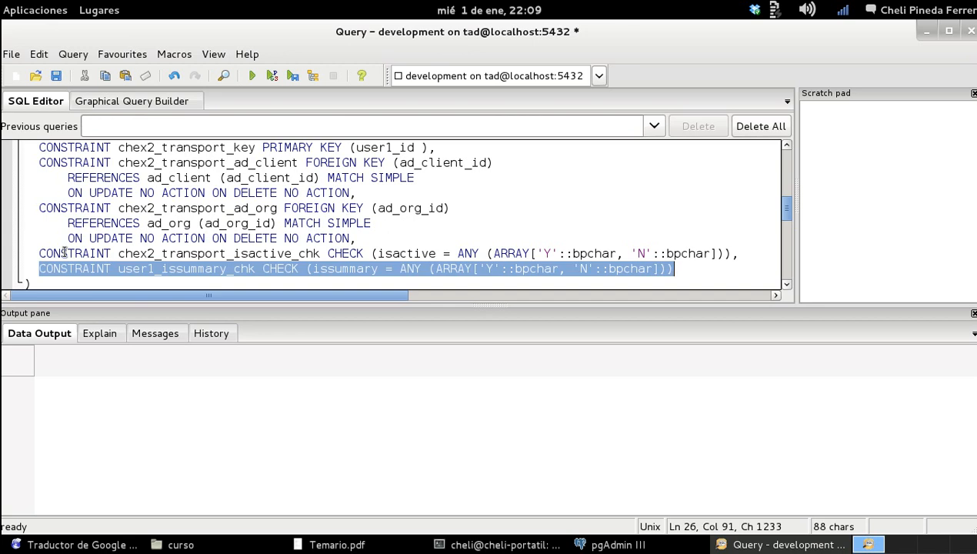
pyautogui.press('BackSpace')
pyautogui.press('BackSpace')
pyautogui.press('BackSpace')
pyautogui.press('BackSpace')
pyautogui.press('BackSpace')
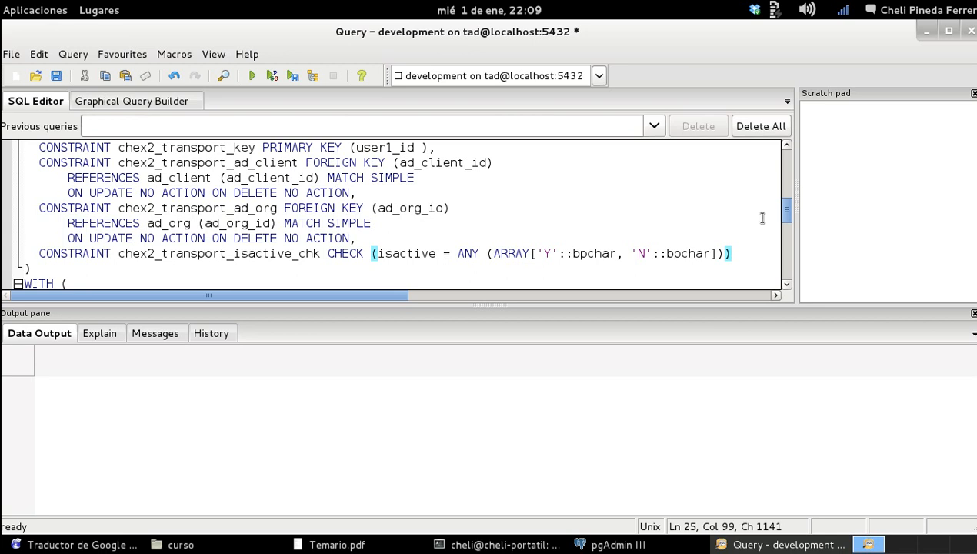
# - Delete the three COMMENT ON COLUMN statements for user1's value, name and description columns
pyautogui.scroll(-3, 785, 223)
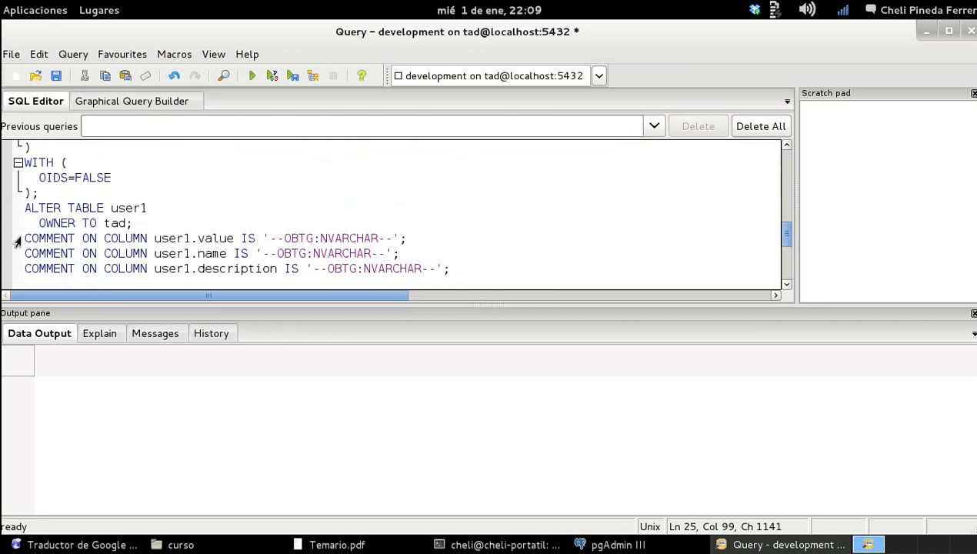
pyautogui.moveTo(26, 237); pyautogui.dragTo(138, 295)
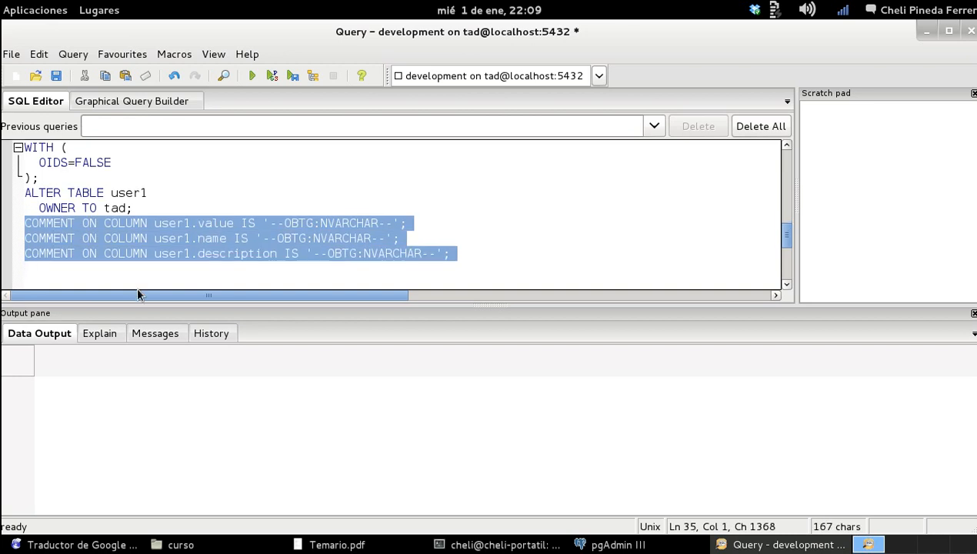
pyautogui.press('Delete')
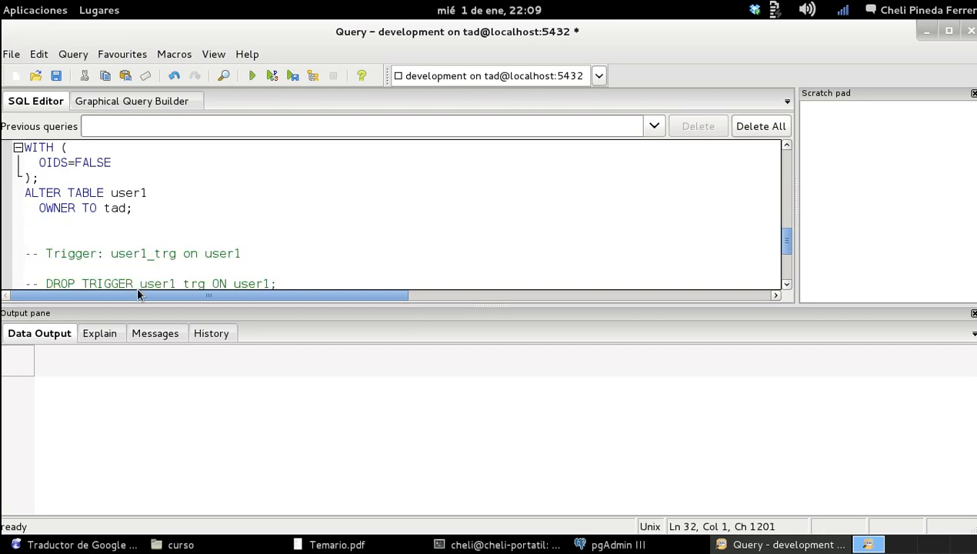
# - Delete the whole user1_trg trigger definition, including its comment lines, from the end of the script
pyautogui.hotkey('shift', 'Down')
pyautogui.hotkey('shift', 'Down')
pyautogui.hotkey('shift', 'Down')
pyautogui.hotkey('shift', 'Down')
pyautogui.hotkey('shift', 'Down')
pyautogui.hotkey('shift', 'Down')
pyautogui.hotkey('shift', 'Down')
pyautogui.hotkey('shift', 'Down')
pyautogui.hotkey('shift', 'Down')
pyautogui.hotkey('shift', 'Down')
pyautogui.hotkey('shift', 'Down')
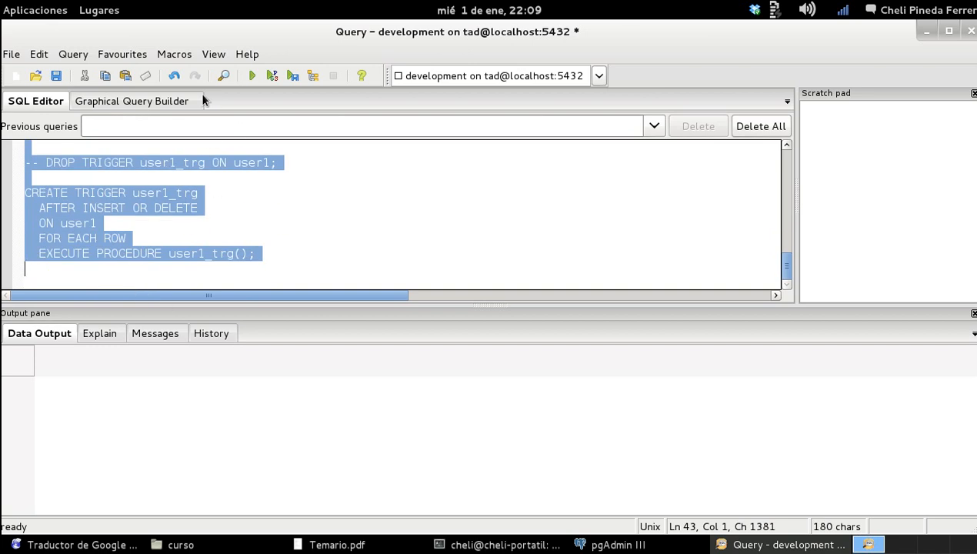
pyautogui.press('Delete')
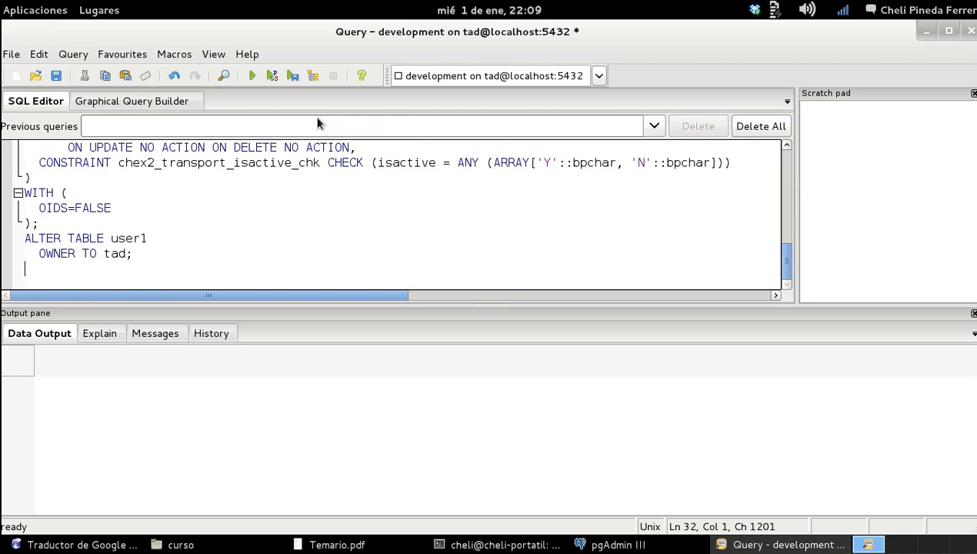
# - Change the table name in the ALTER TABLE statement to chex2_transport and execute the query
pyautogui.press('Up')
pyautogui.press('Up')
pyautogui.press('Right')
pyautogui.press('Right')
pyautogui.press('Right')
pyautogui.press('Right')
pyautogui.press('Right')
pyautogui.press('Right')
pyautogui.press('Right')
pyautogui.press('Right')
pyautogui.press('Right')
pyautogui.press('Right')
pyautogui.press('Right')
pyautogui.press('Right')
pyautogui.press('Right')
pyautogui.press('Right')
pyautogui.press('Right')
pyautogui.press('Right')
pyautogui.press('Right')
pyautogui.press('BackSpace')
pyautogui.press('BackSpace')
pyautogui.press('BackSpace')
pyautogui.press('BackSpace')
pyautogui.press('BackSpace')
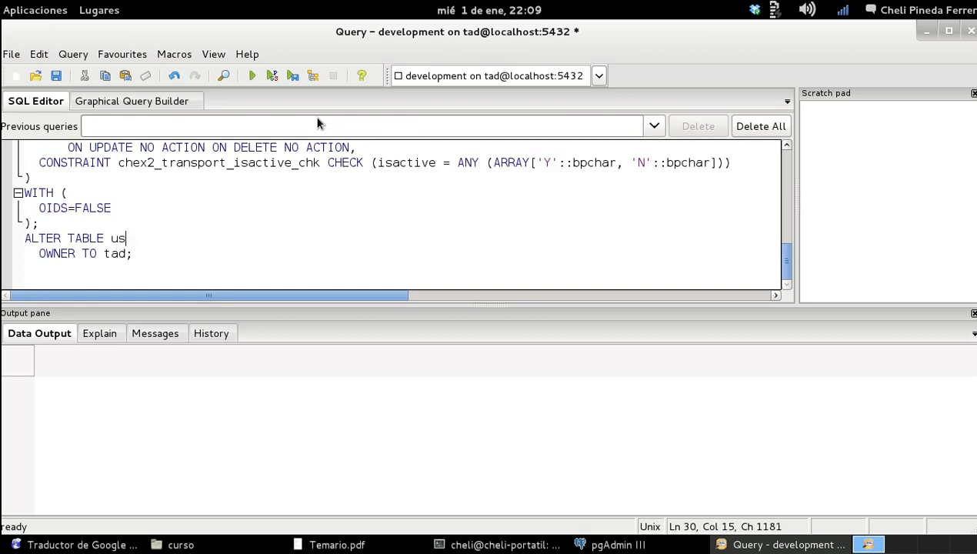
pyautogui.write('chex')
pyautogui.write('12')
pyautogui.press('BackSpace')
pyautogui.press('BackSpace')
pyautogui.write('2_transport')
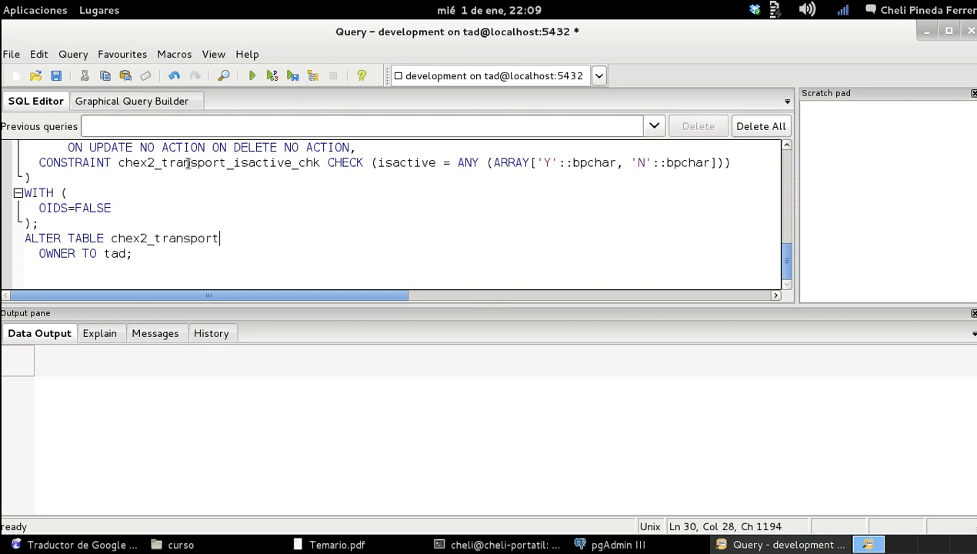
pyautogui.click(251, 75)
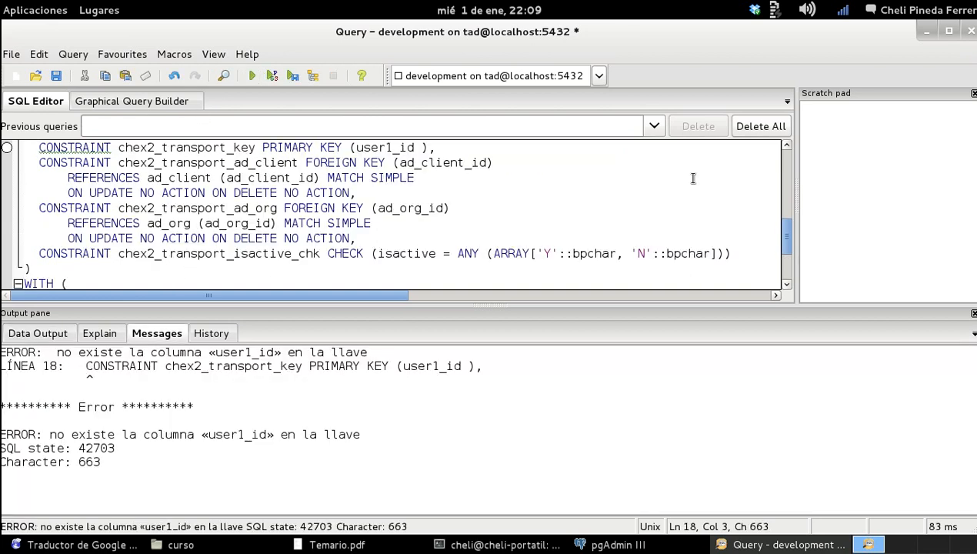
# - Replace the primary key column user1_id with chex2_transport_id in the chex2_transport_key constraint and execute the query again
pyautogui.click(786, 151)
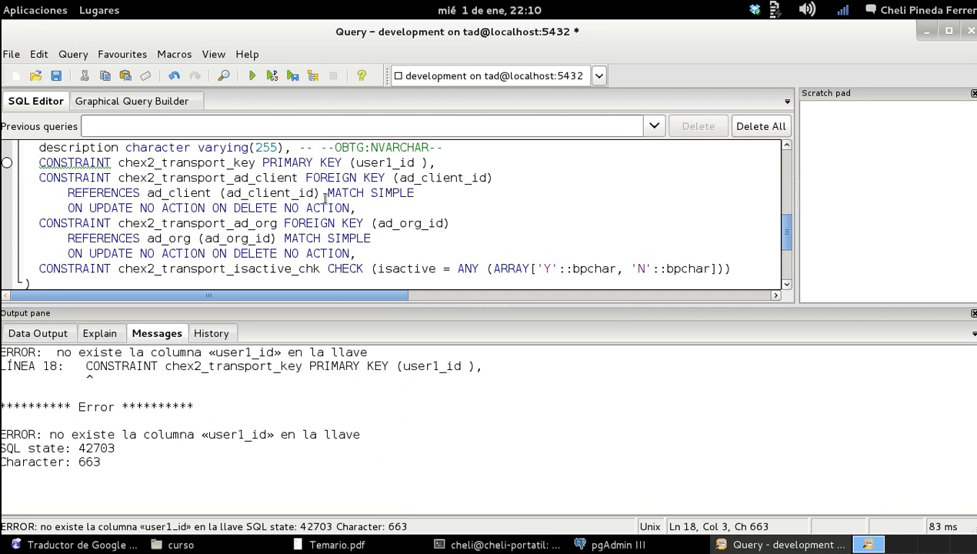
pyautogui.click(416, 161)
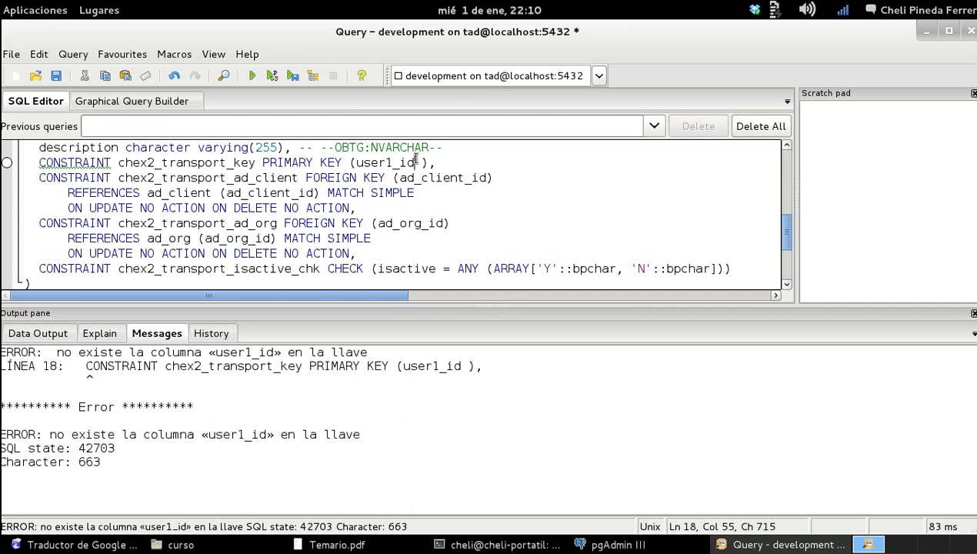
pyautogui.press('BackSpace')
pyautogui.press('BackSpace')
pyautogui.press('BackSpace')
pyautogui.press('BackSpace')
pyautogui.press('BackSpace')
pyautogui.press('BackSpace')
pyautogui.press('BackSpace')
pyautogui.press('BackSpace')
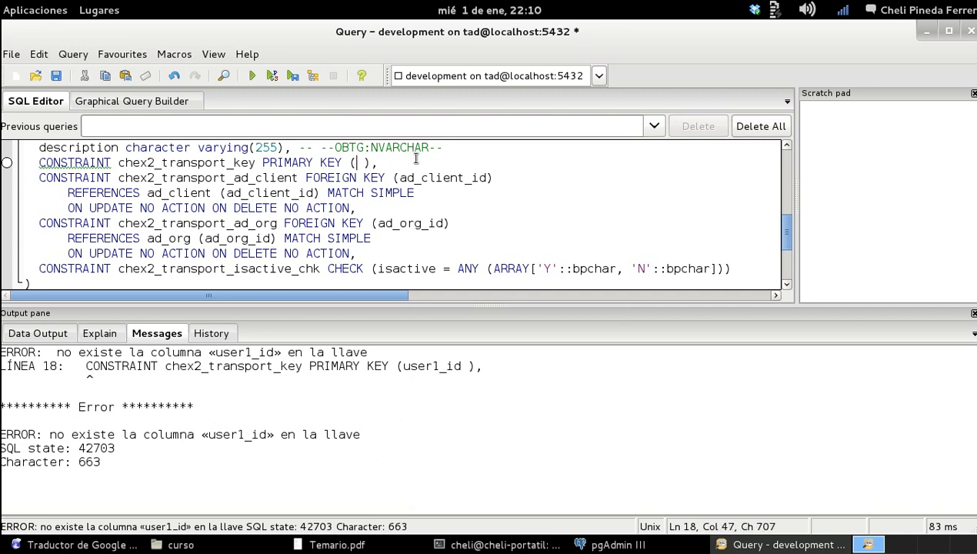
pyautogui.write('chex2_transport_id')
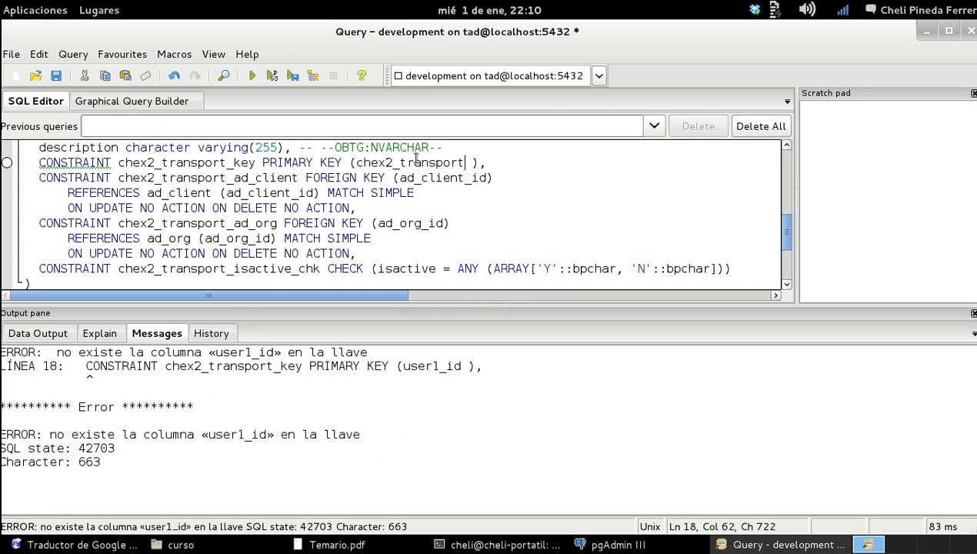
pyautogui.click(251, 76)
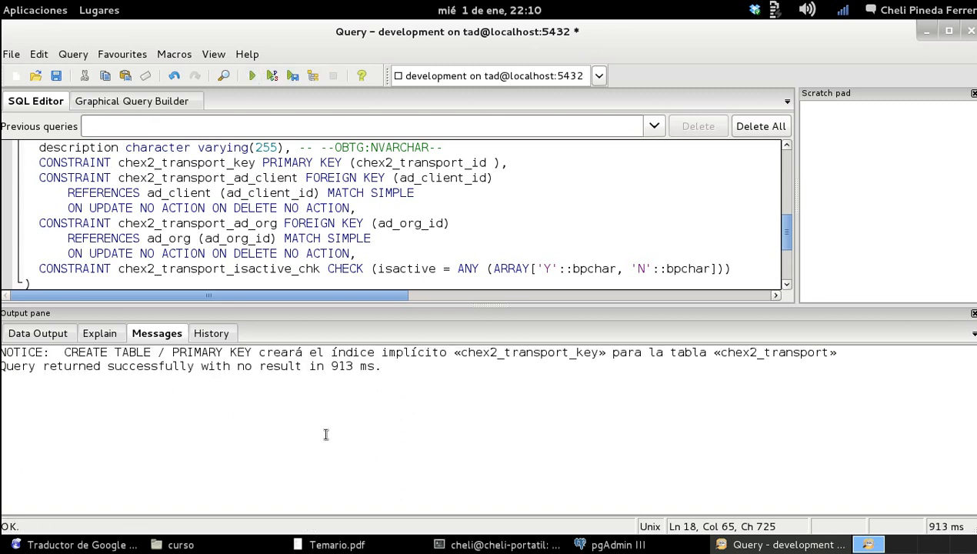
# - Switch to the main pgAdmin III window and refresh the development database's Tables node in the public schema
pyautogui.moveTo(791, 236); pyautogui.dragTo(754, 297)
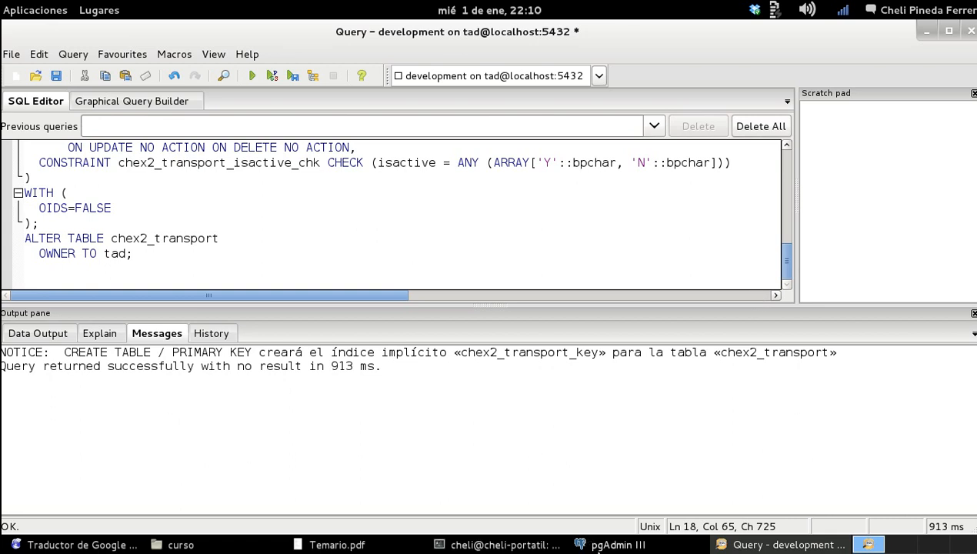
pyautogui.click(651, 546)
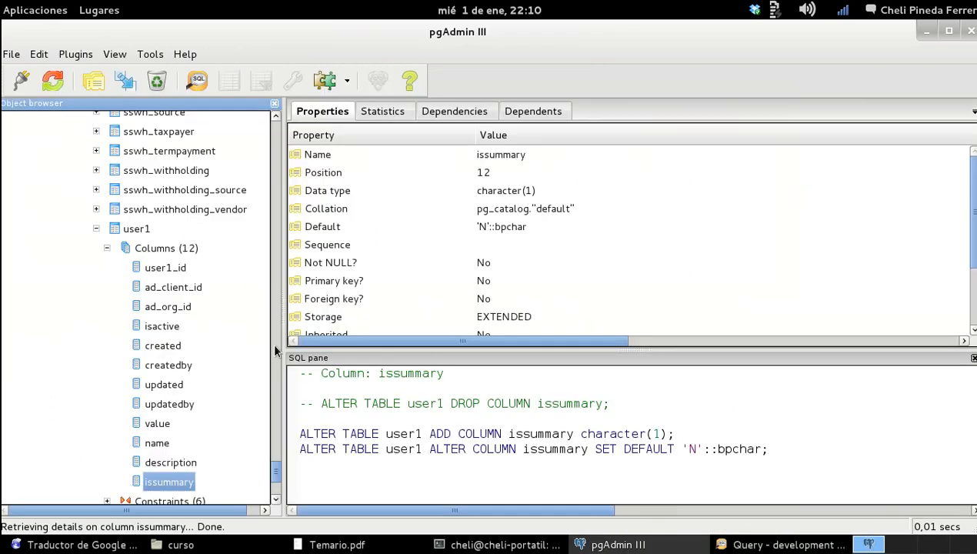
pyautogui.moveTo(275, 471); pyautogui.dragTo(275, 123)
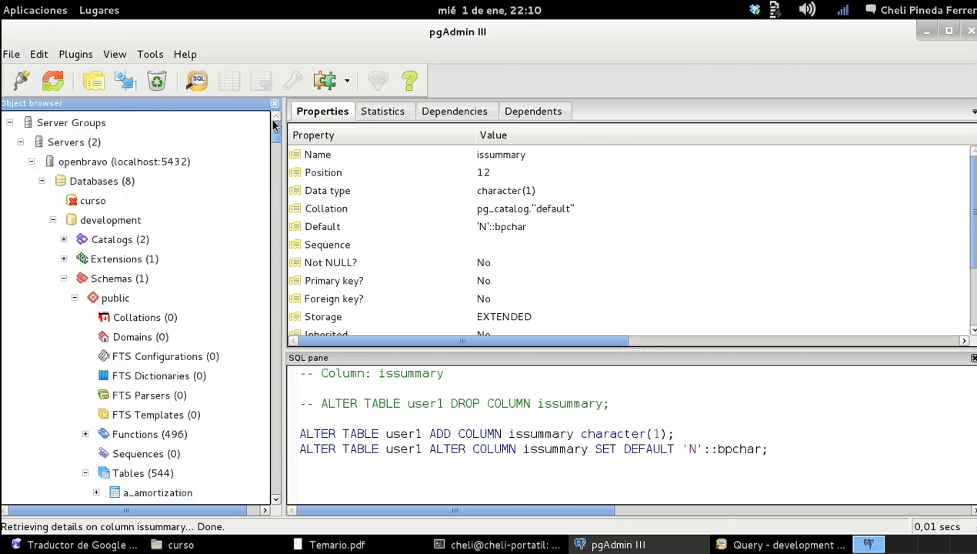
pyautogui.rightClick(158, 473)
pyautogui.click(204, 477)
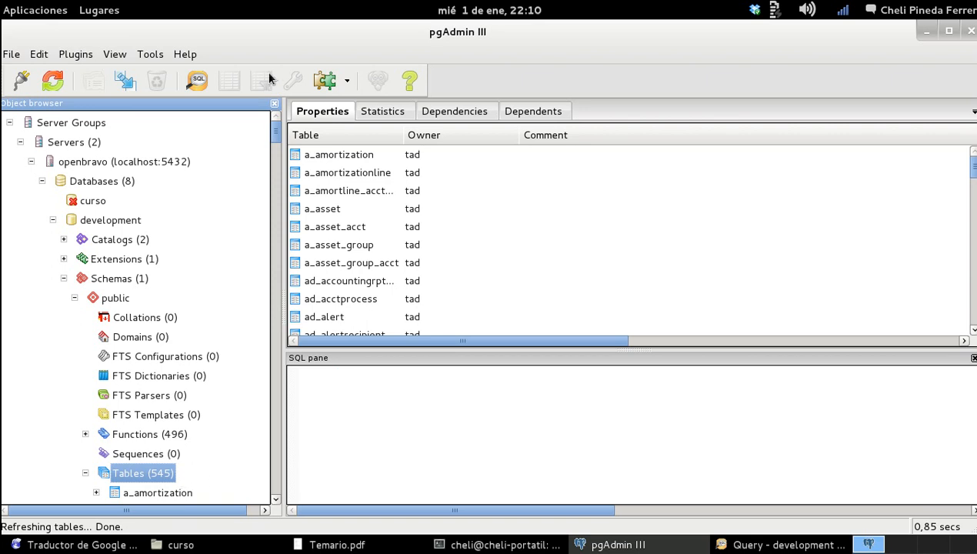
# - Locate the new chex2_transport table, expand its columns and inspect the properties of value, name and description
pyautogui.moveTo(276, 139); pyautogui.dragTo(277, 306)
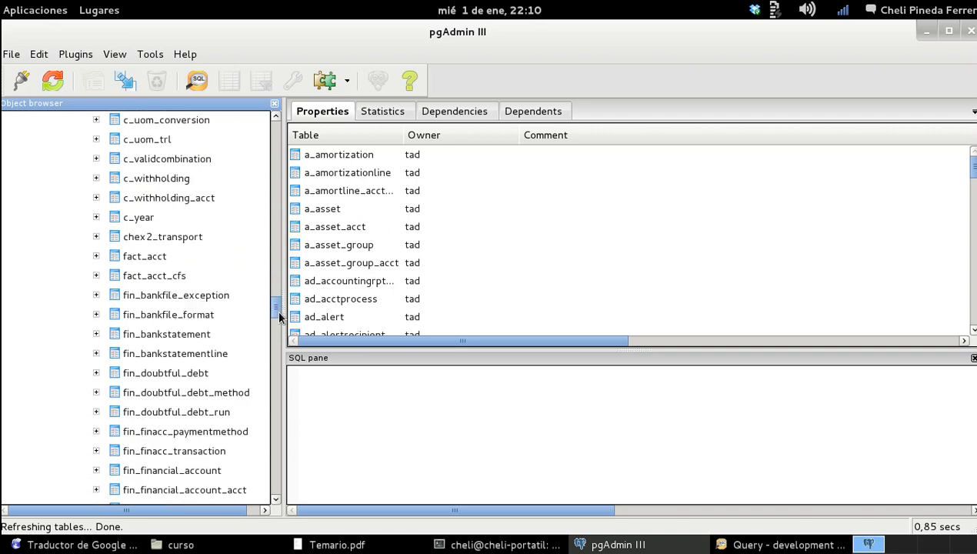
pyautogui.click(157, 236)
pyautogui.click(96, 236)
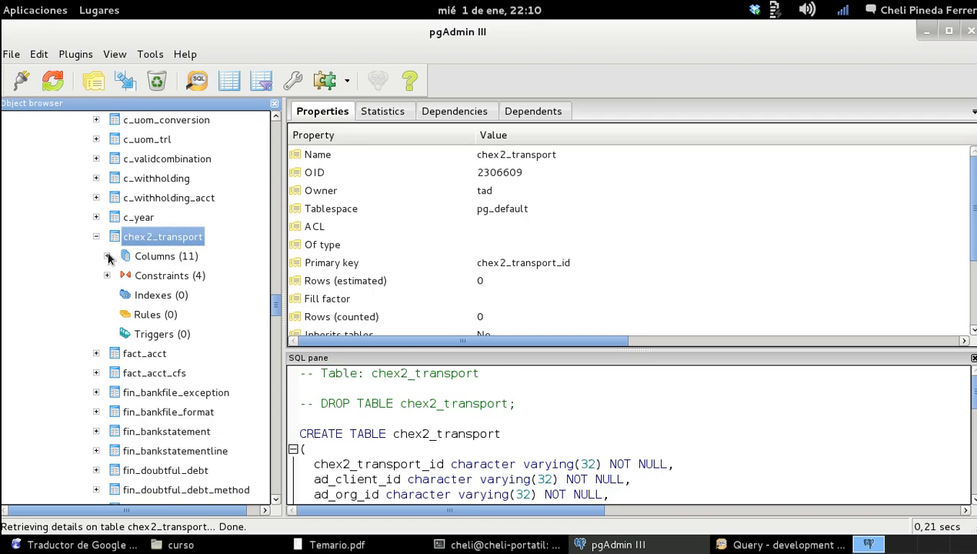
pyautogui.click(107, 256)
pyautogui.click(157, 432)
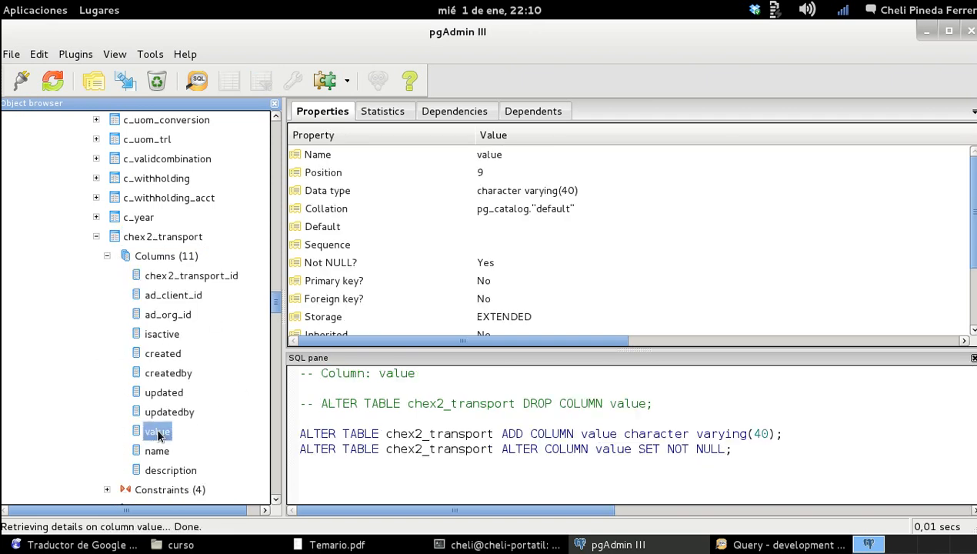
pyautogui.click(165, 454)
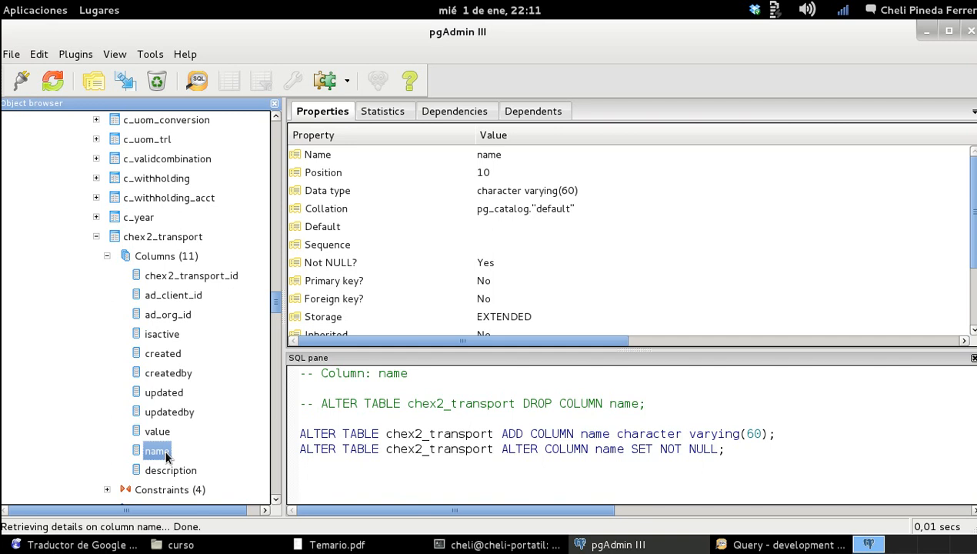
pyautogui.click(167, 469)
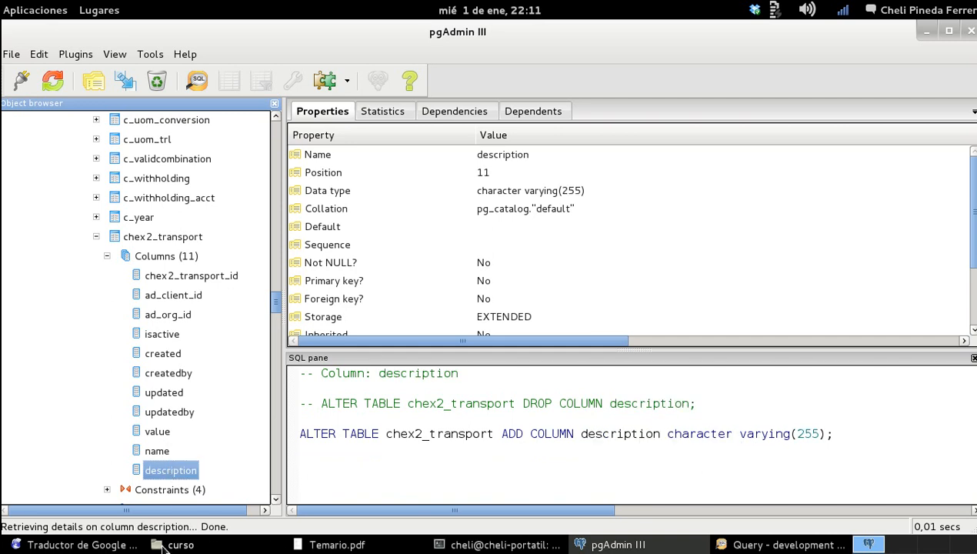
# - Switch to Openbravo in the browser, open Application Dictionary's Tables and Columns window and start a new table record
pyautogui.click(135, 544)
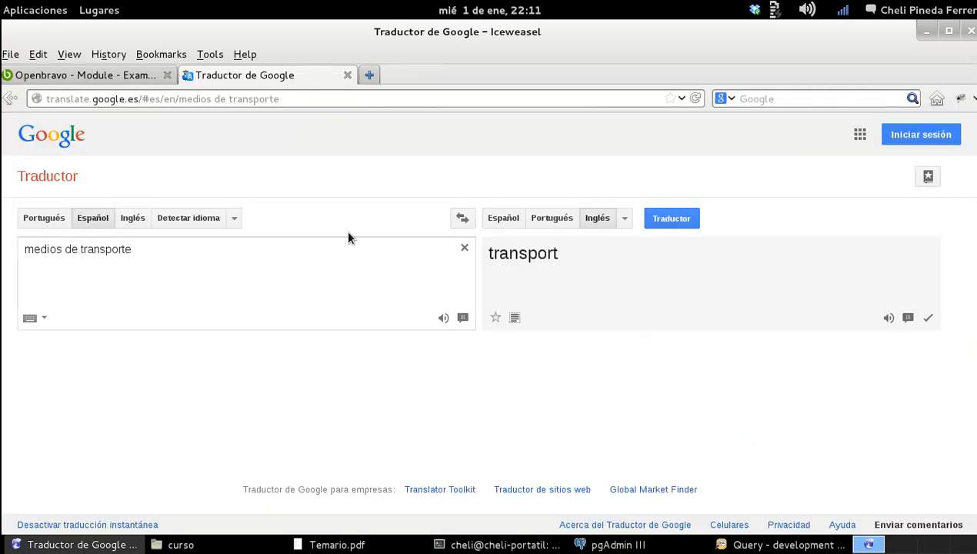
pyautogui.click(147, 75)
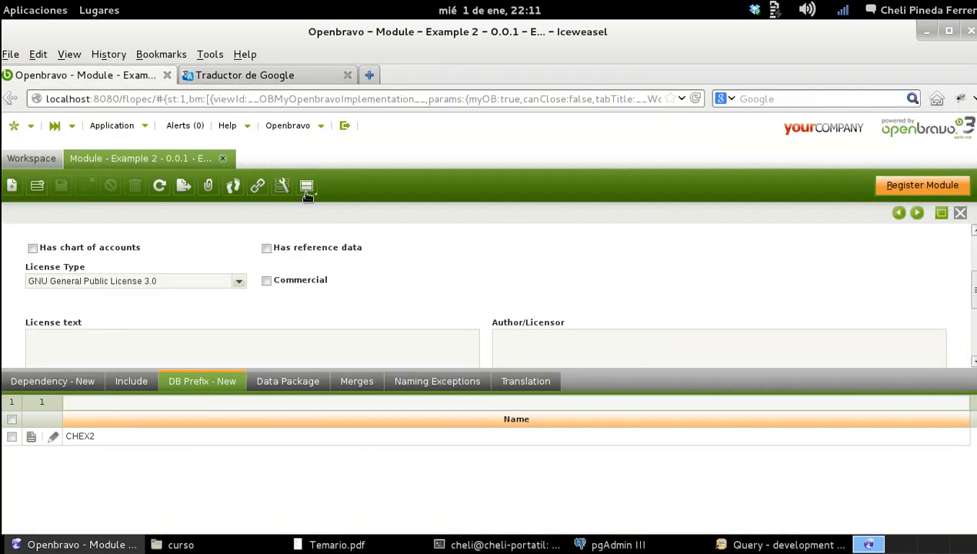
pyautogui.click(146, 127)
pyautogui.moveTo(182, 205)
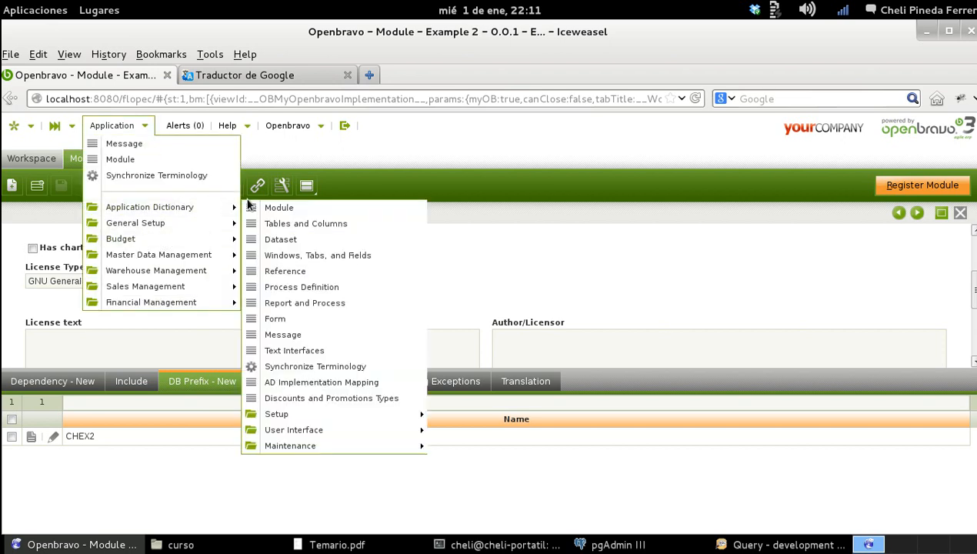
pyautogui.click(290, 223)
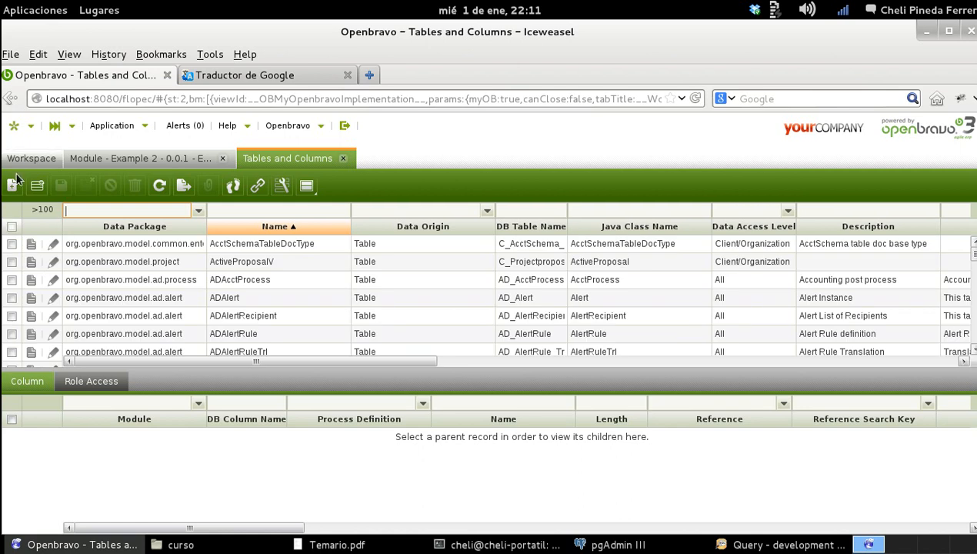
pyautogui.click(13, 186)
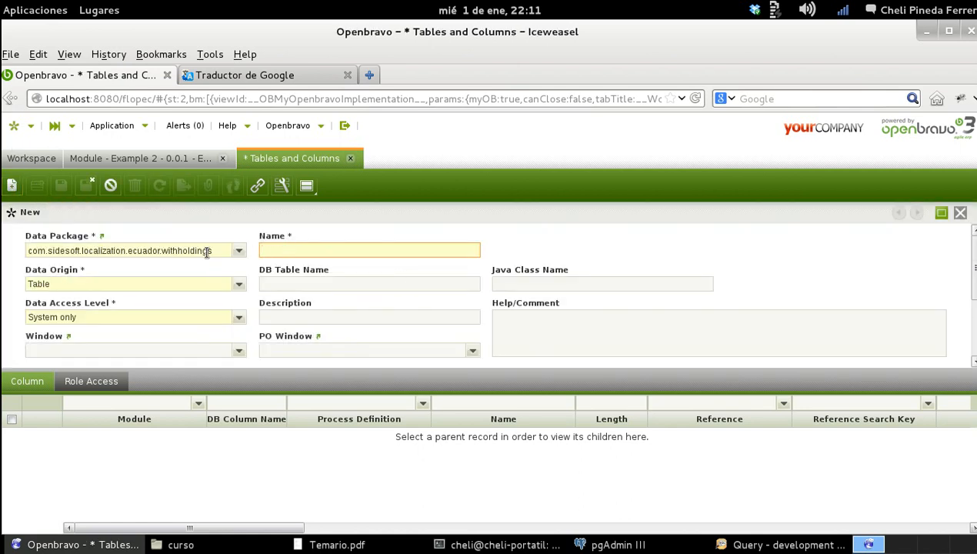
# - Check the available Data Package options for the new table record and open the linked definition of the selected package
pyautogui.click(237, 254)
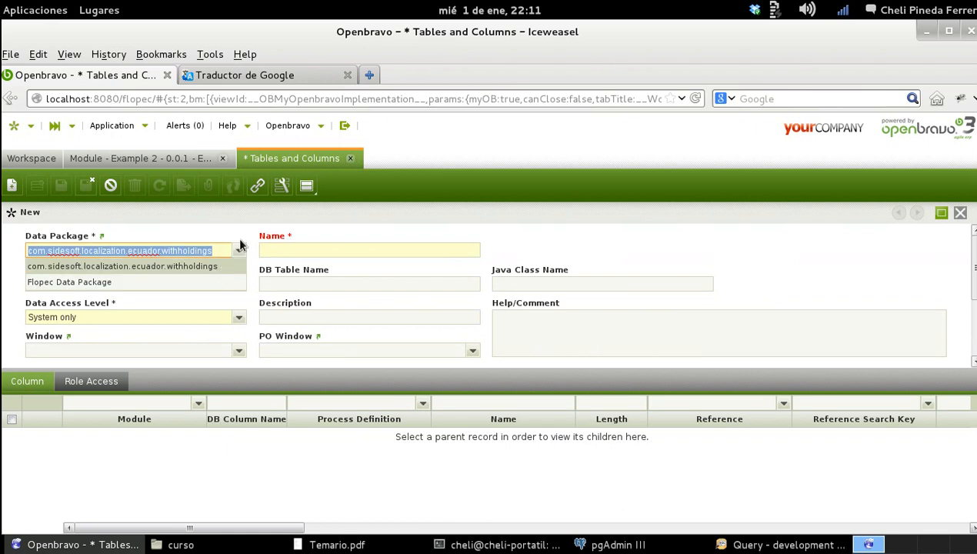
pyautogui.click(240, 245)
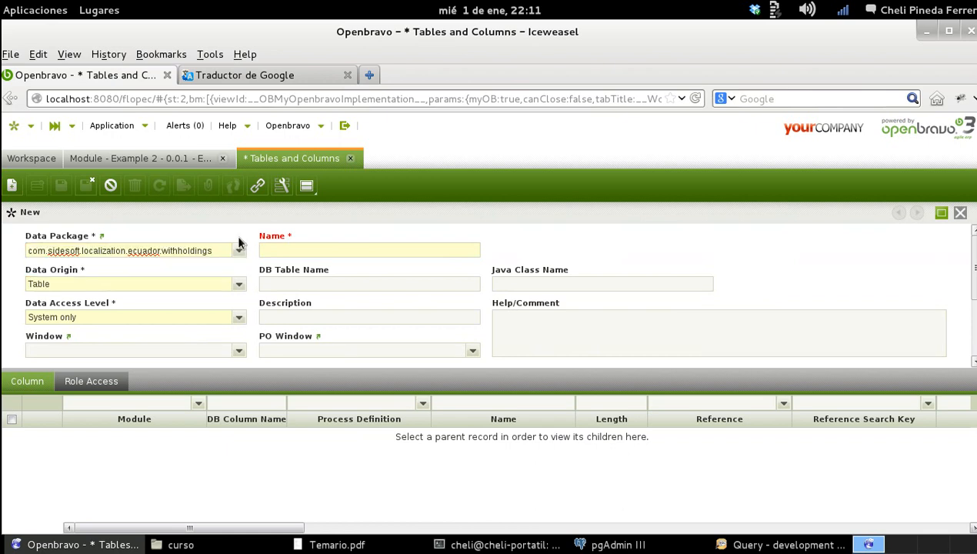
pyautogui.click(86, 238)
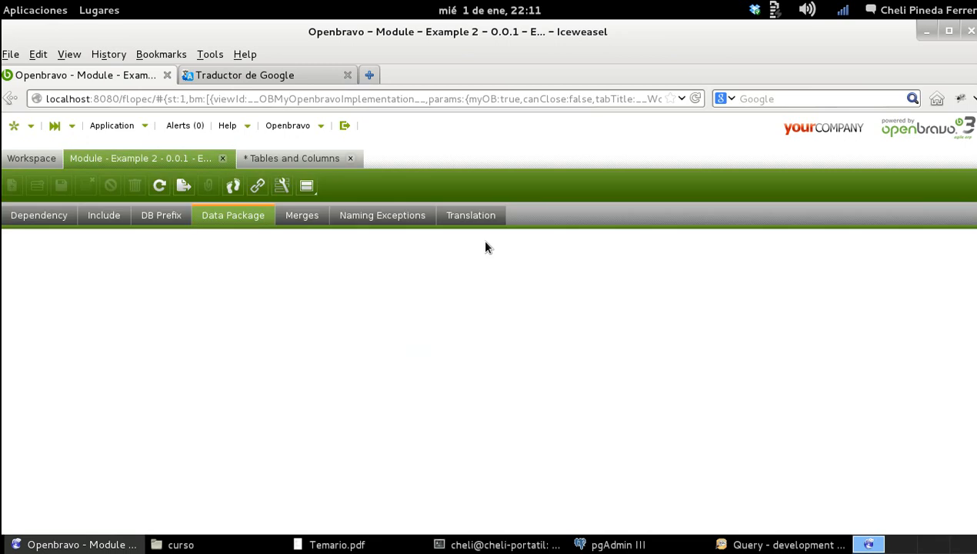
# - Check back on the new table record, return to the Module window and close the open package record to show the module grid
pyautogui.click(161, 158)
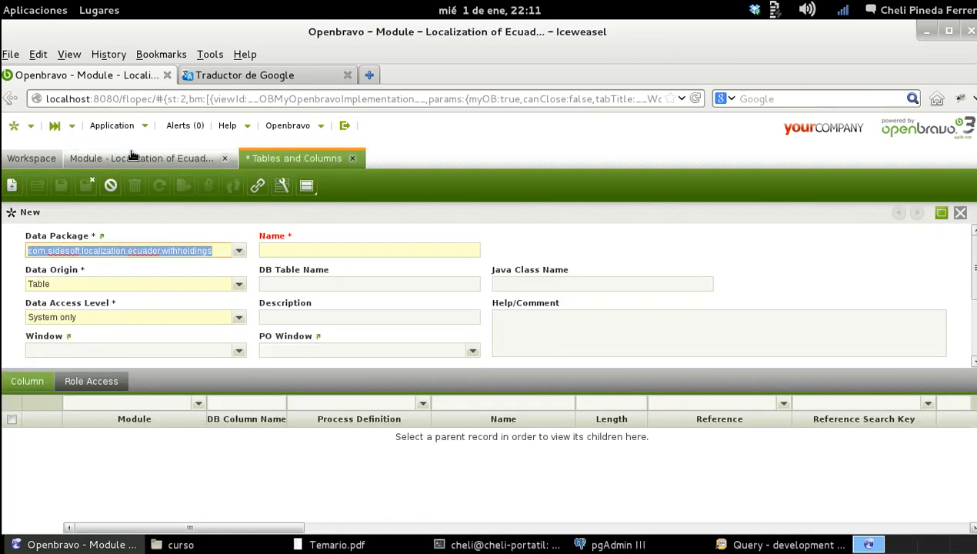
pyautogui.click(132, 157)
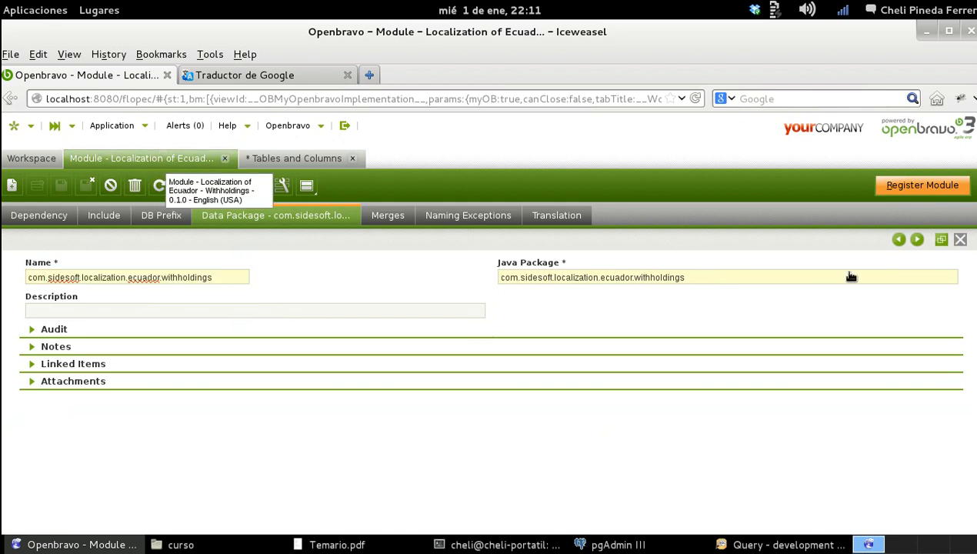
pyautogui.press('Escape')
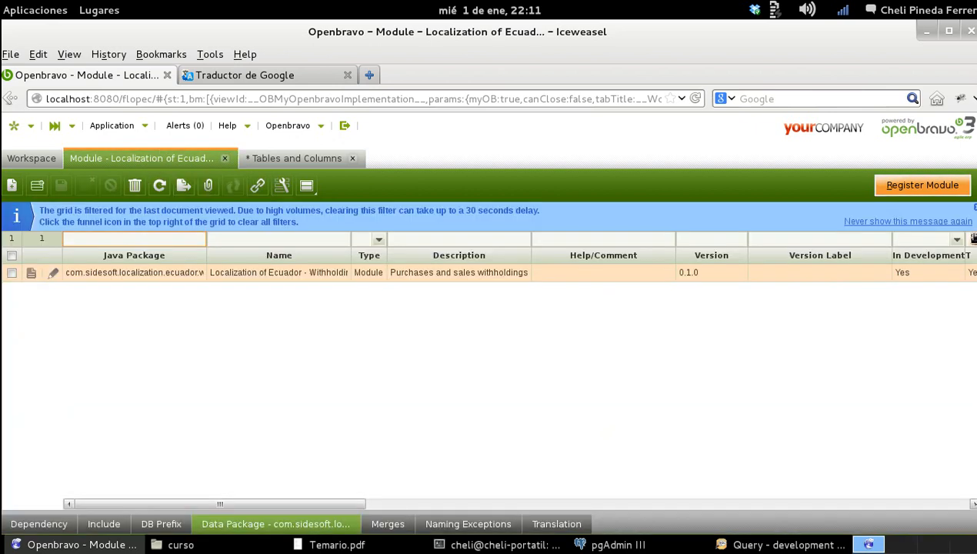
# - Clear the module grid's filter, filter Java Package by exam and start a new data package record for the Example 2 module
pyautogui.click(971, 238)
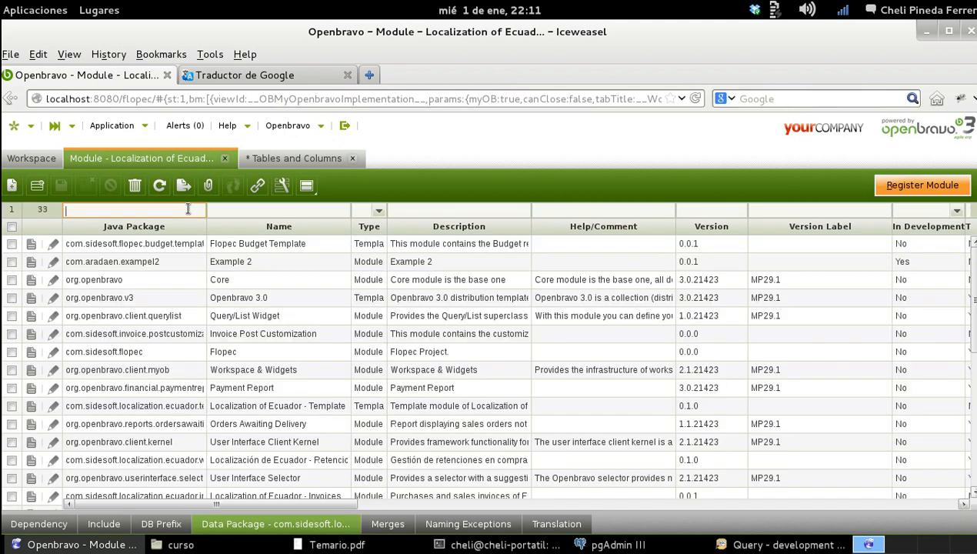
pyautogui.write('exam')
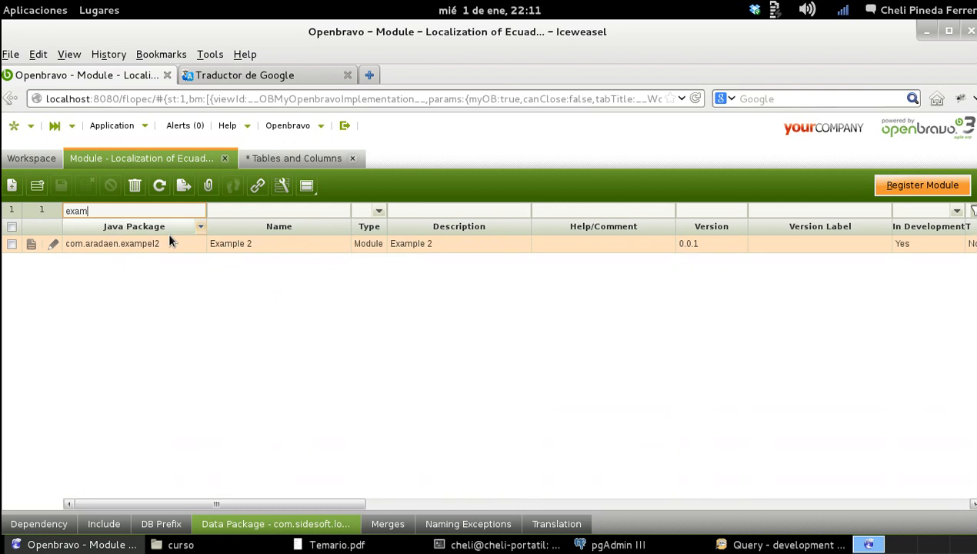
pyautogui.click(228, 530)
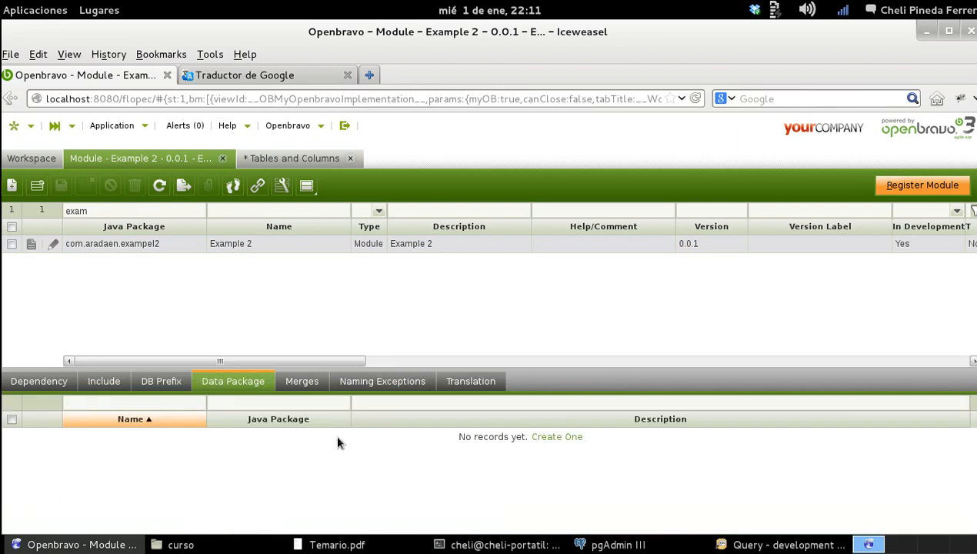
pyautogui.click(557, 437)
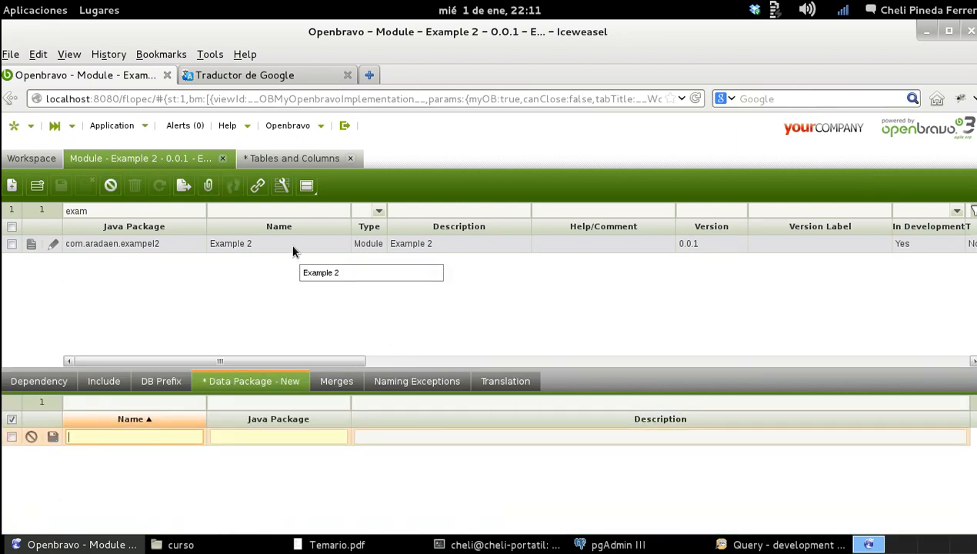
# - Copy Example 2's Java package, com.aradaen.exampel2, into the new data package's Name and Java Package, save the record and reopen it
pyautogui.doubleClick(293, 251)
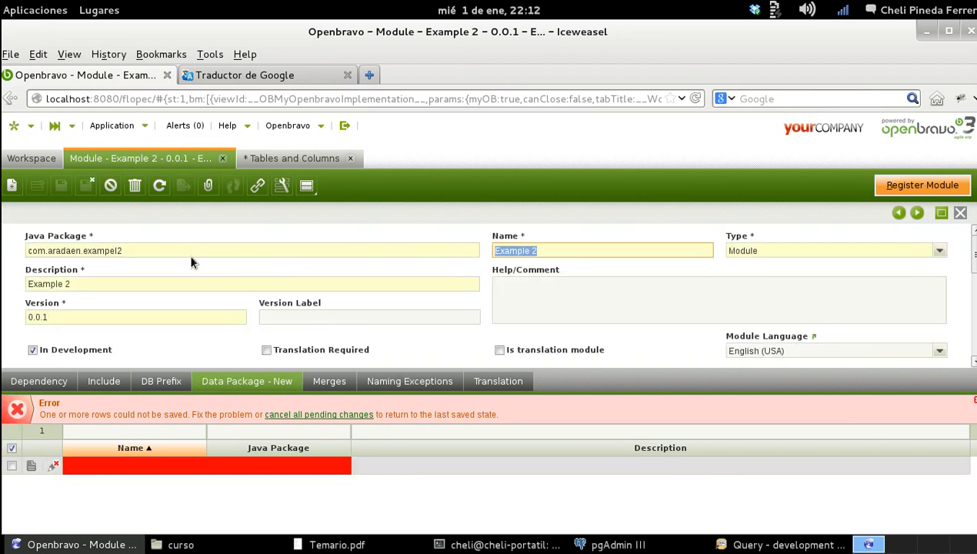
pyautogui.moveTo(163, 251); pyautogui.dragTo(3, 256)
pyautogui.hotkey('ctrl', 'c')
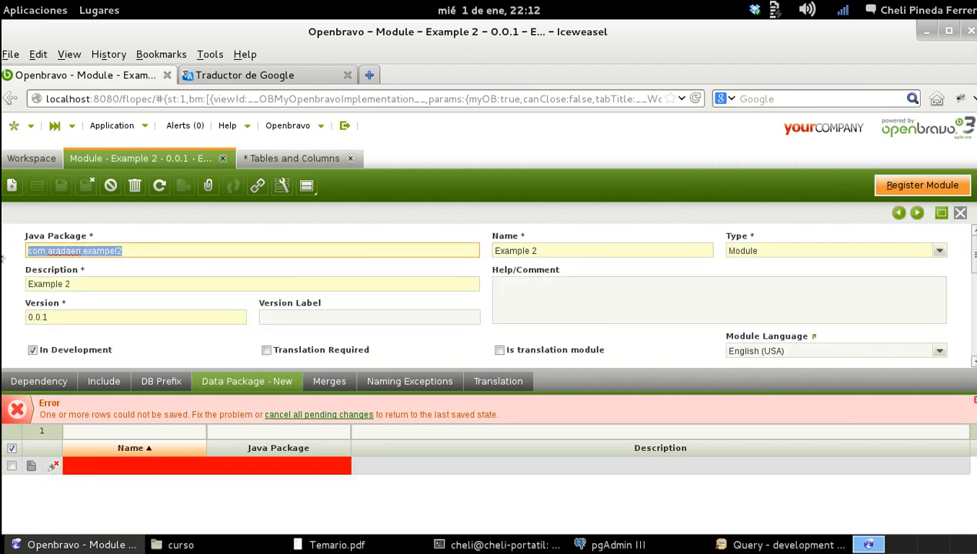
pyautogui.doubleClick(155, 466)
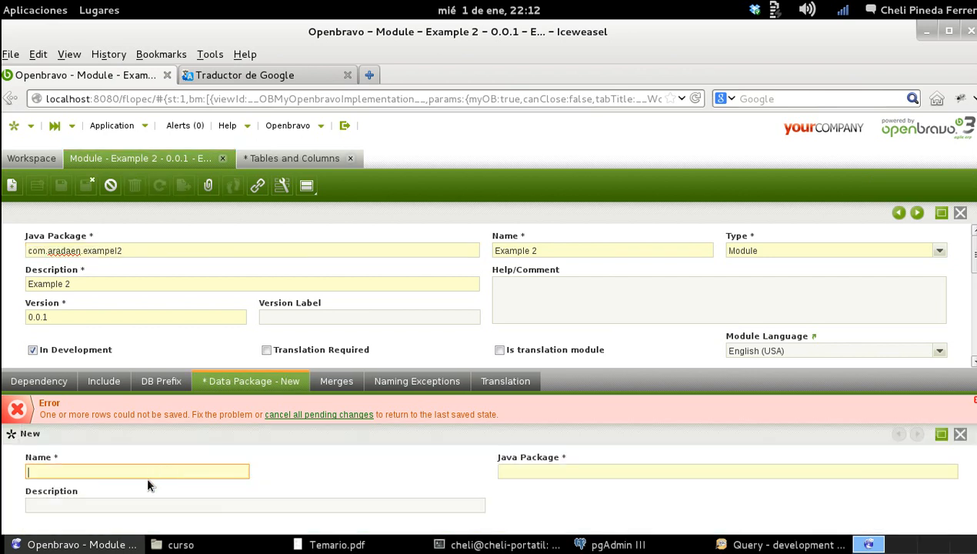
pyautogui.hotkey('ctrl', 'v')
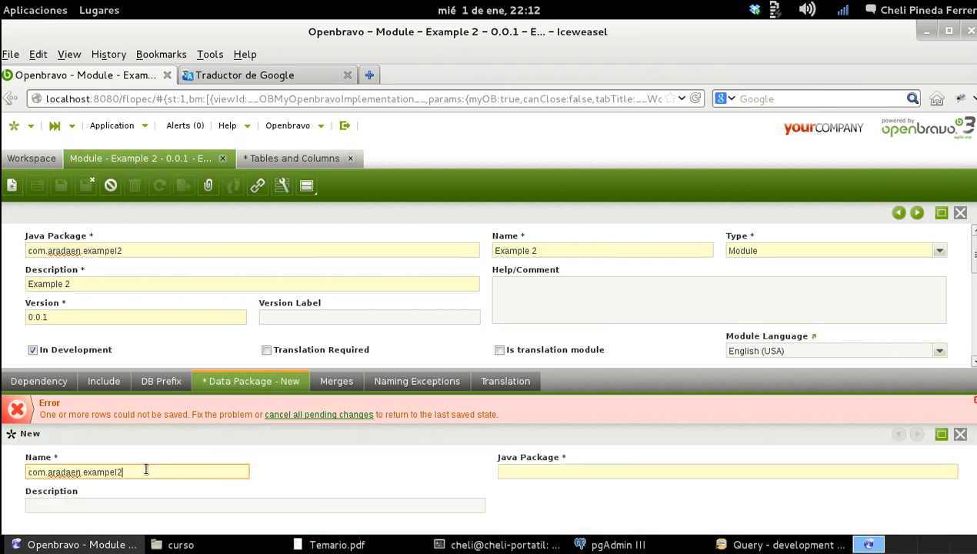
pyautogui.press('Tab')
pyautogui.hotkey('ctrl', 'v')
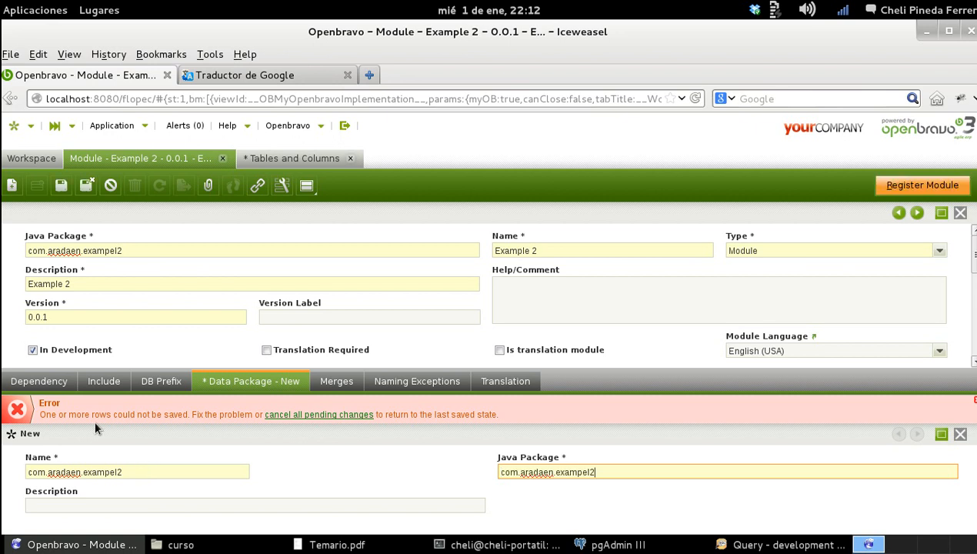
pyautogui.click(63, 186)
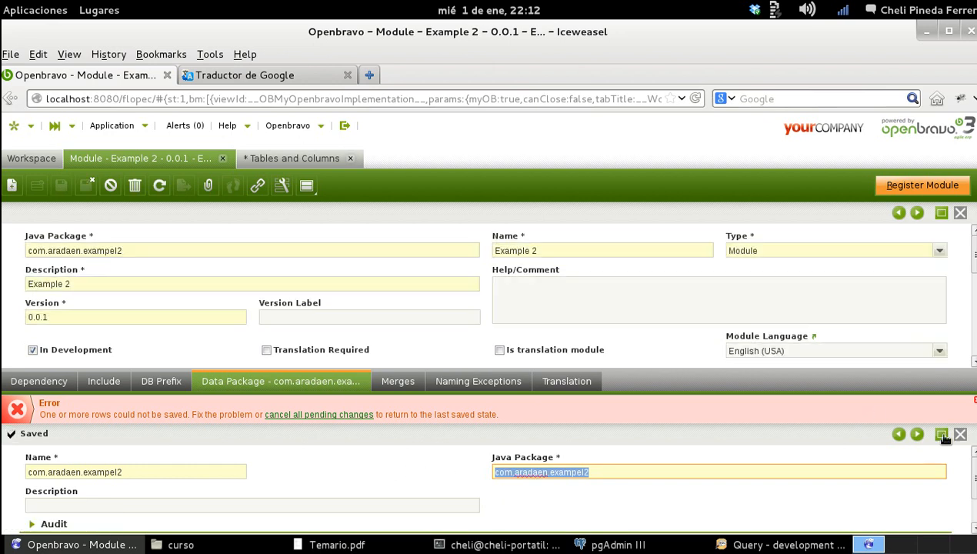
pyautogui.click(960, 435)
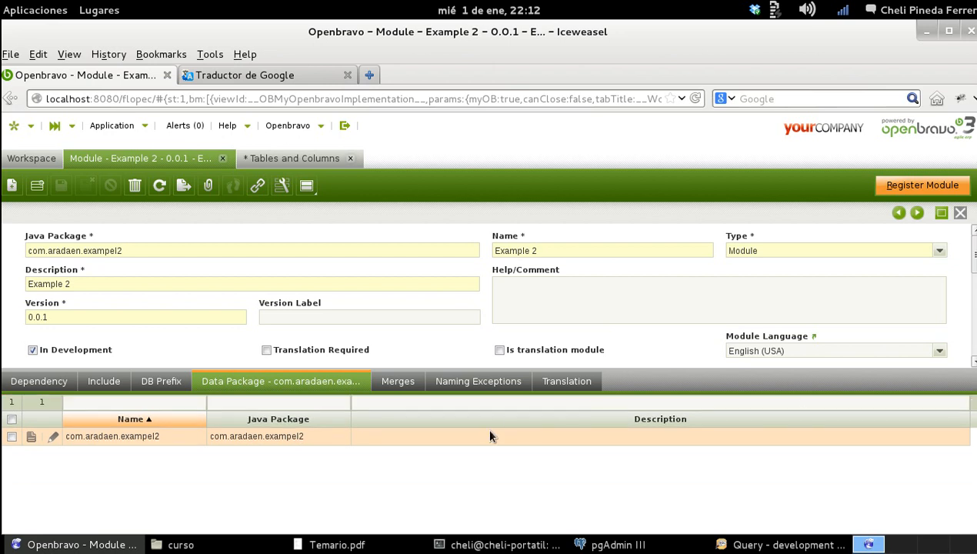
pyautogui.doubleClick(491, 434)
pyautogui.press('Tab')
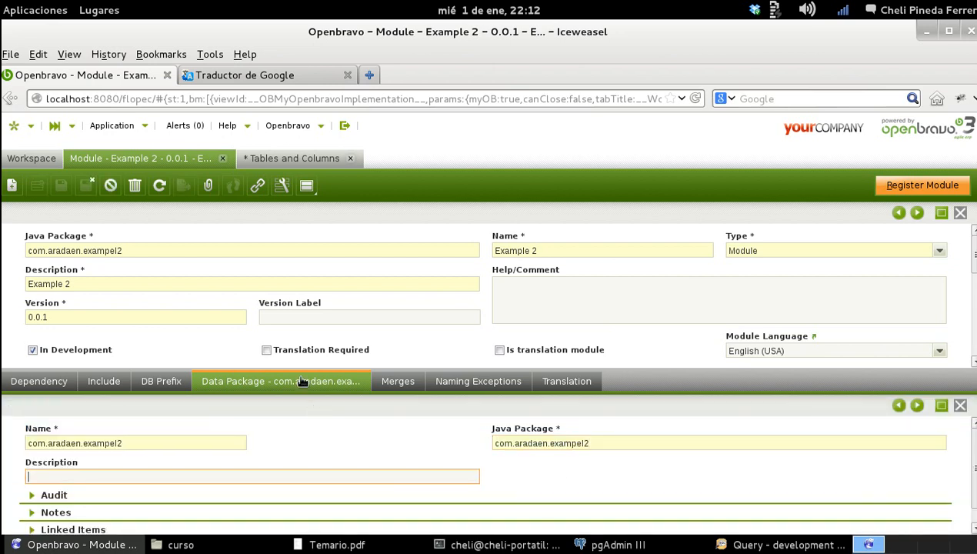
# - Return to the new record in Tables and Columns and set its Data Package to com.aradaen.exampel2
pyautogui.click(284, 158)
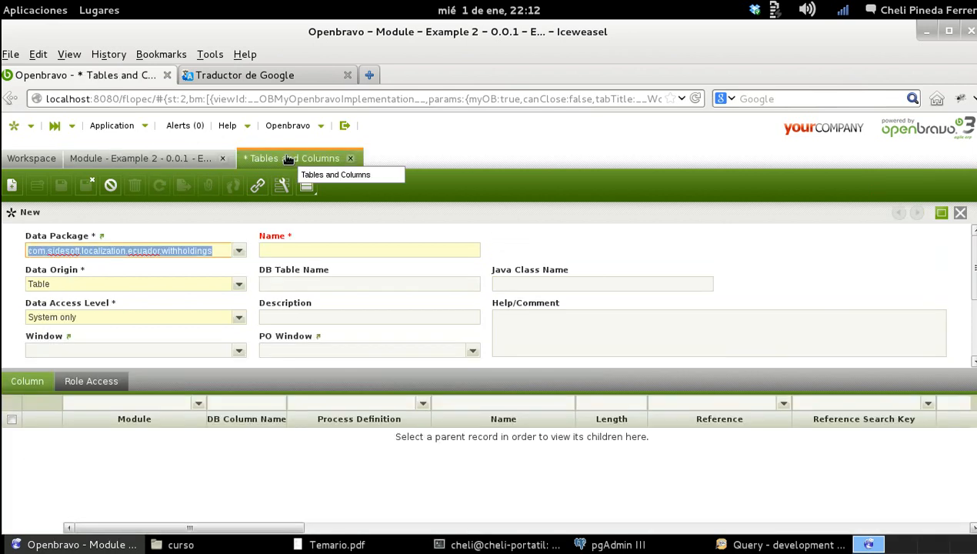
pyautogui.click(238, 252)
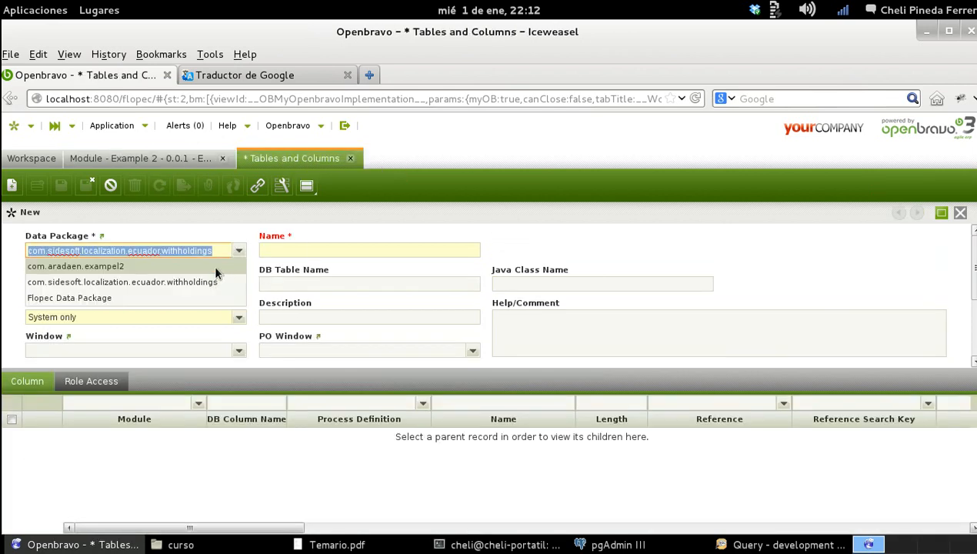
pyautogui.click(213, 264)
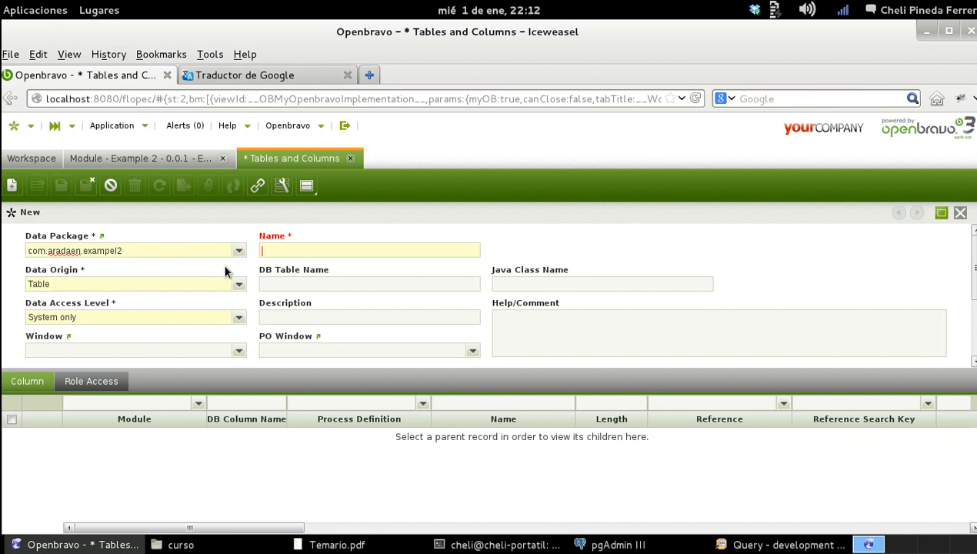
# - Set both the Name and the DB Table Name of the new table record to CHEX2_Transport
pyautogui.click(301, 250)
pyautogui.write('CH')
pyautogui.write('EX12')
pyautogui.press('BackSpace')
pyautogui.press('BackSpace')
pyautogui.write('2')
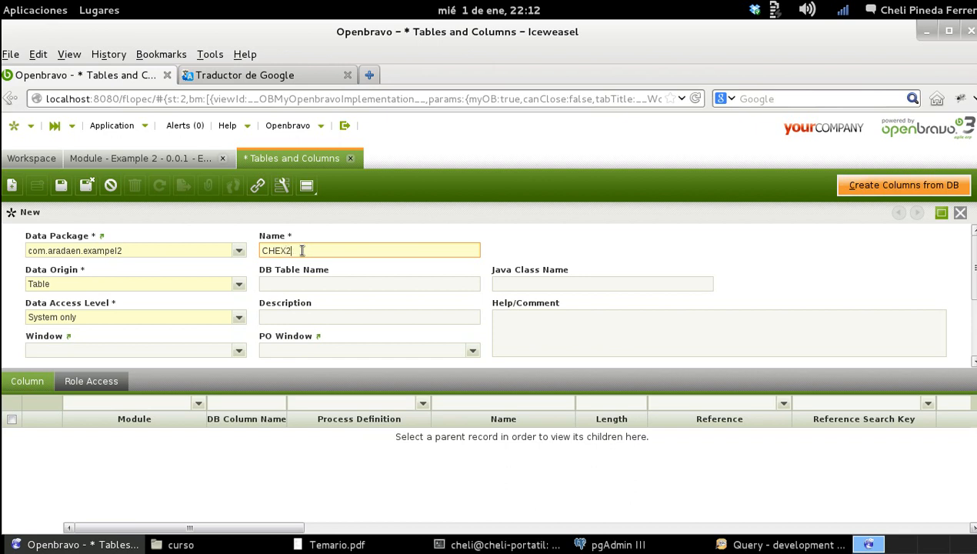
pyautogui.write('_Transport')
pyautogui.tripleClick(343, 251)
pyautogui.hotkey('ctrl', 'c')
pyautogui.click(327, 283)
pyautogui.hotkey('ctrl', 'v')
# - Set the table record's Java Class Name to Transport, without the module prefix
pyautogui.click(520, 283)
pyautogui.hotkey('ctrl', 'v')
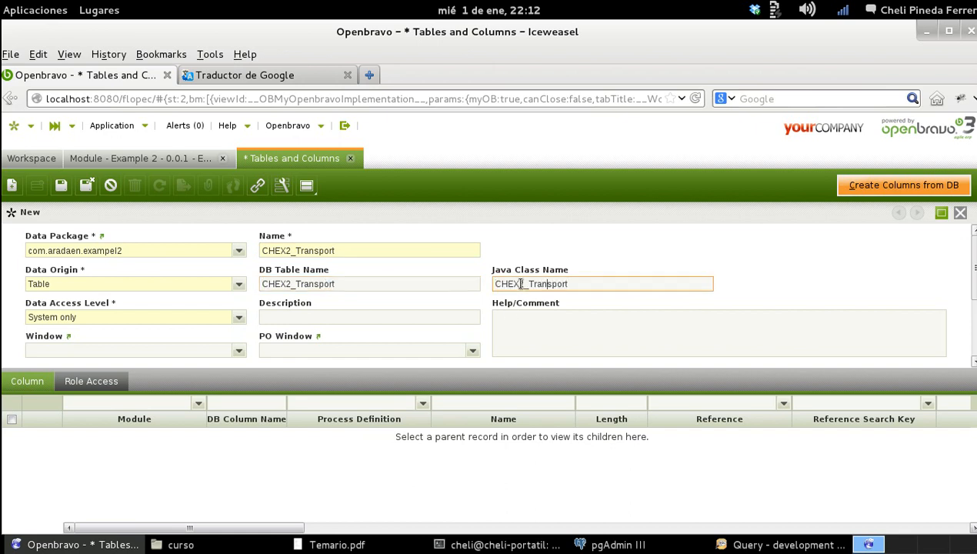
pyautogui.press('BackSpace')
pyautogui.press('BackSpace')
pyautogui.press('BackSpace')
pyautogui.press('BackSpace')
pyautogui.press('BackSpace')
pyautogui.press('BackSpace')
# - Set the table's Data Access Level to Client/Organization and save the record
pyautogui.click(238, 319)
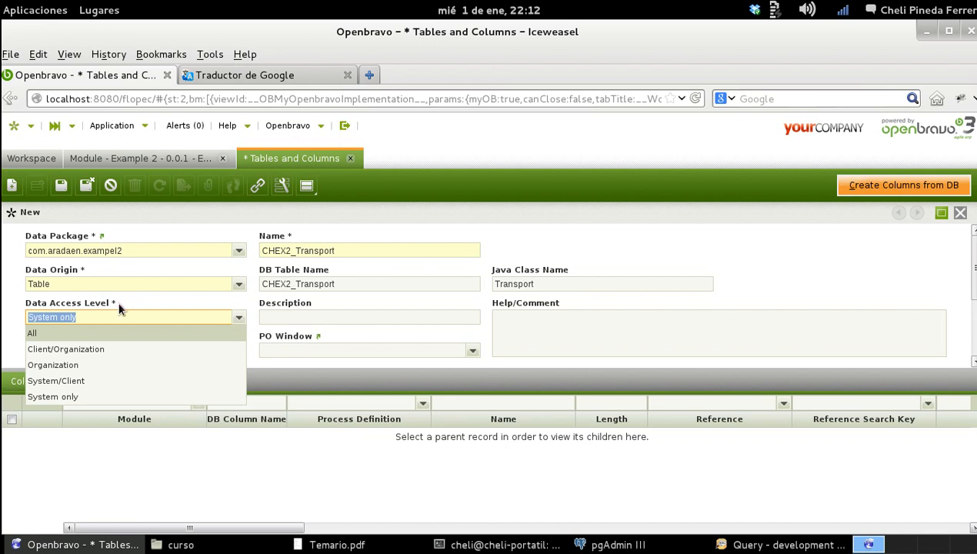
pyautogui.click(101, 349)
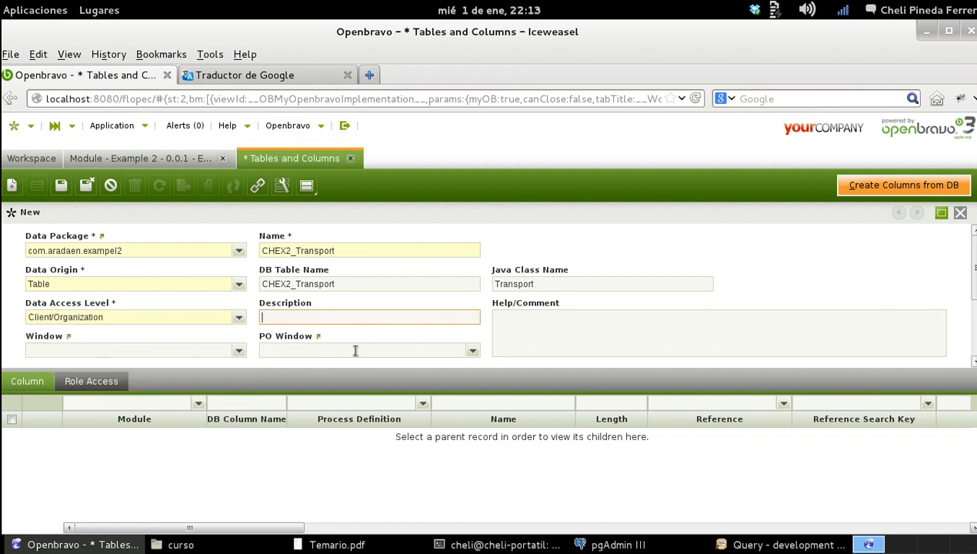
pyautogui.click(61, 186)
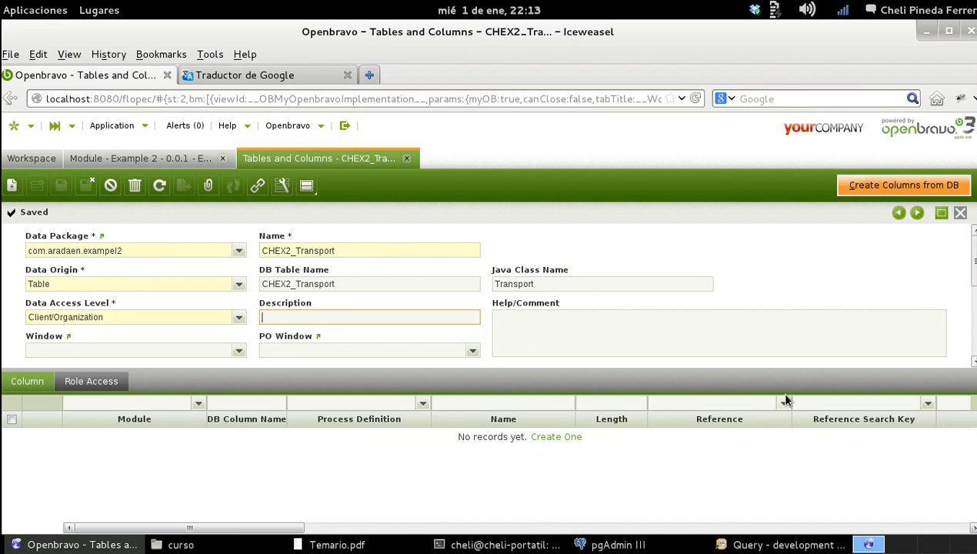
# - Check the saved table record's remaining options and run Create Columns from DB for CHEX2_Transport
pyautogui.scroll(-1, 973, 297)
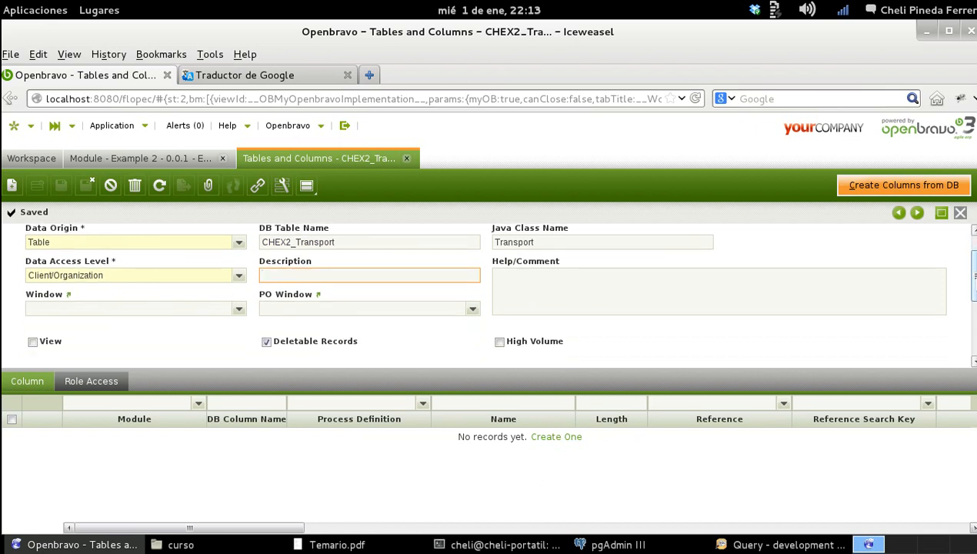
pyautogui.scroll(-4, 497, 294)
pyautogui.scroll(5, 497, 294)
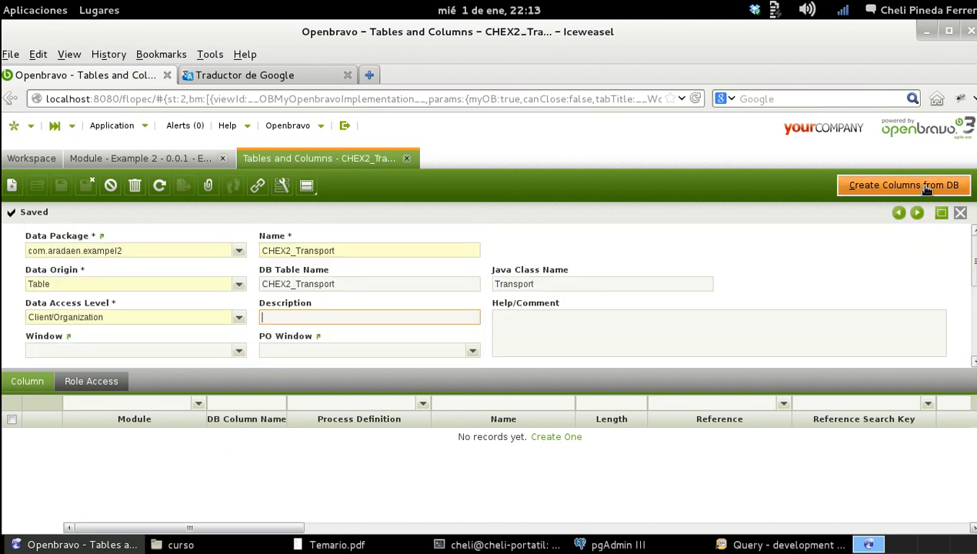
pyautogui.click(892, 192)
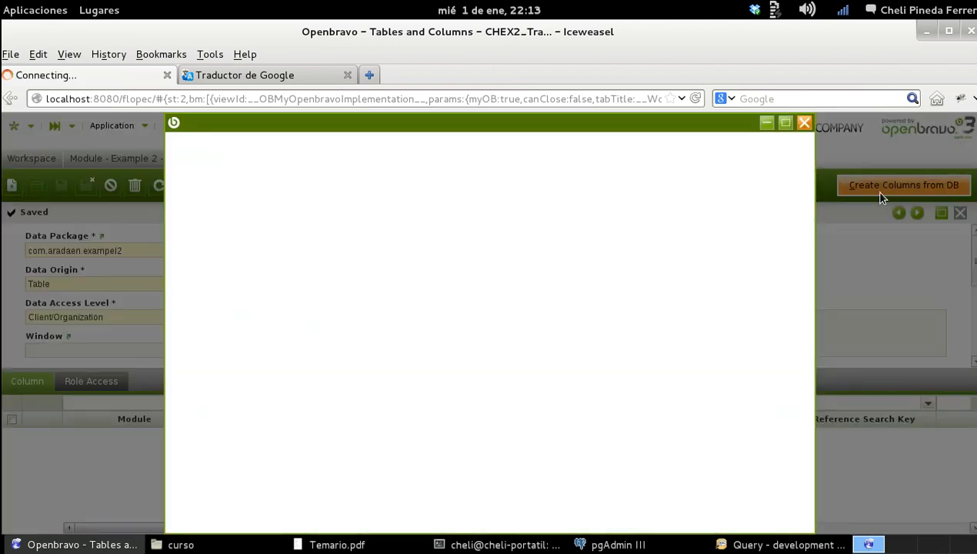
pyautogui.click(444, 201)
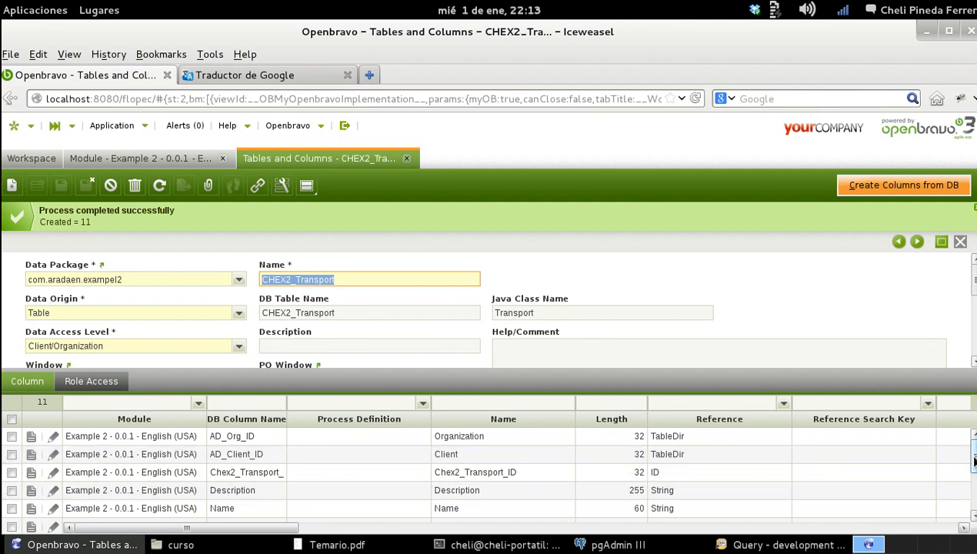
# - Open the table's Value column record, mark it as Used as Record Identifier and save it
pyautogui.moveTo(973, 489); pyautogui.dragTo(973, 509)
pyautogui.click(666, 519)
pyautogui.doubleClick(667, 519)
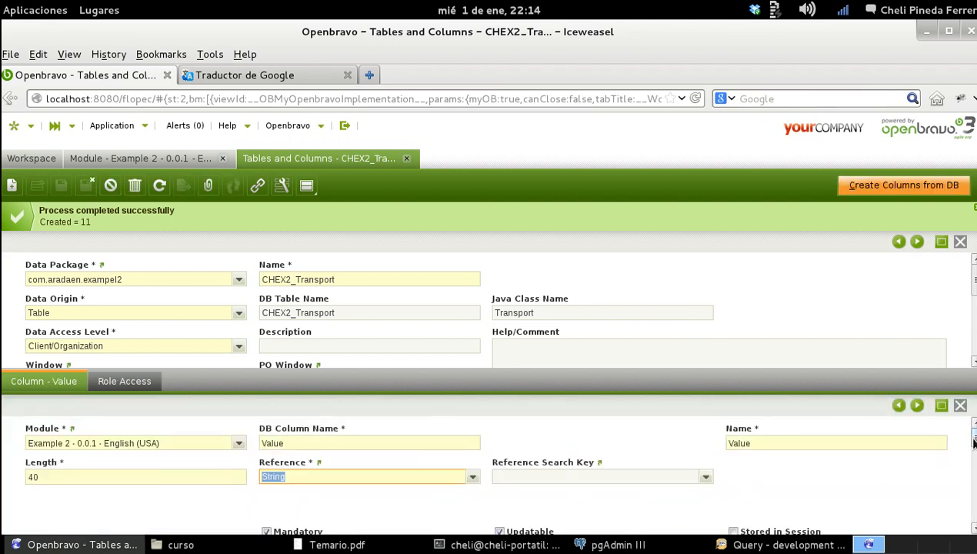
pyautogui.moveTo(973, 442); pyautogui.dragTo(975, 457)
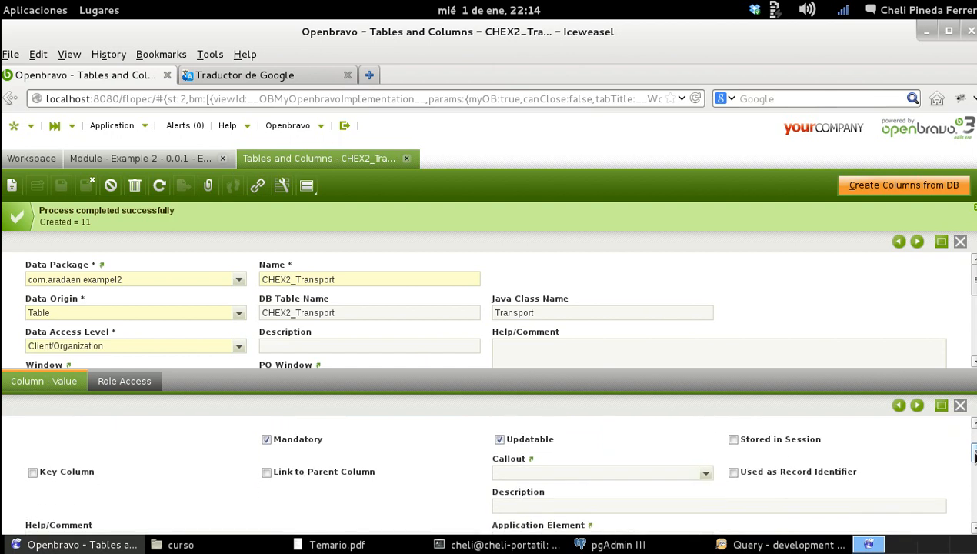
pyautogui.click(733, 473)
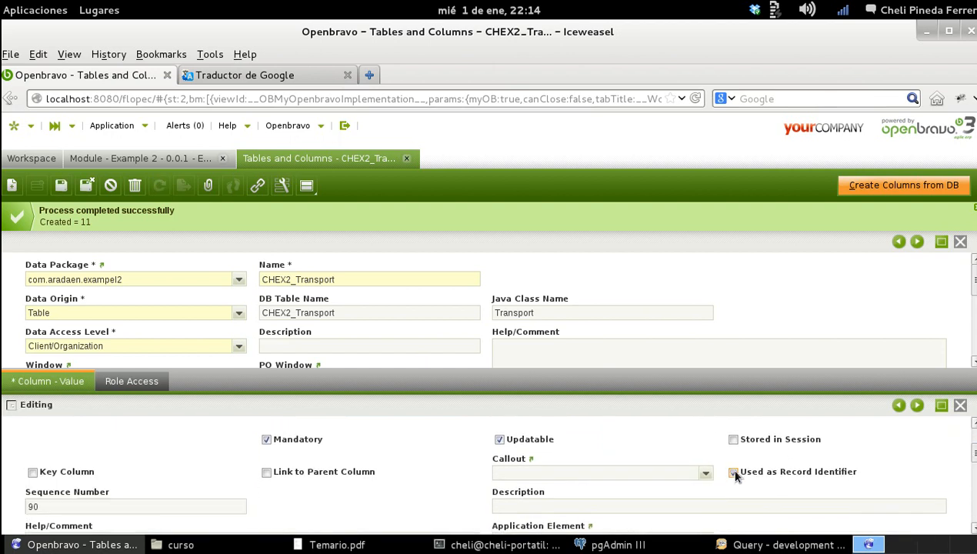
pyautogui.click(61, 184)
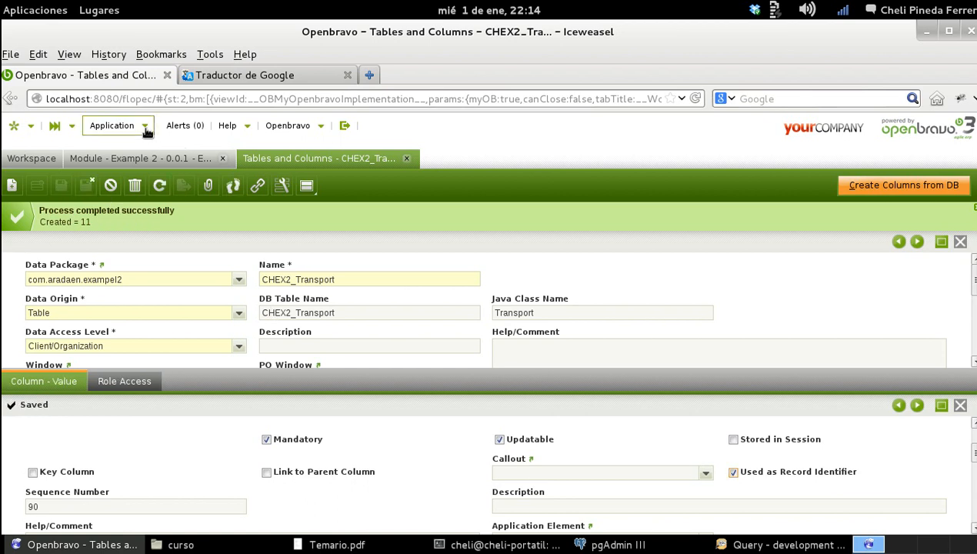
# - Run the Application Dictionary's Synchronize Terminology process and close its dialog once it has finished
pyautogui.click(145, 127)
pyautogui.moveTo(146, 213)
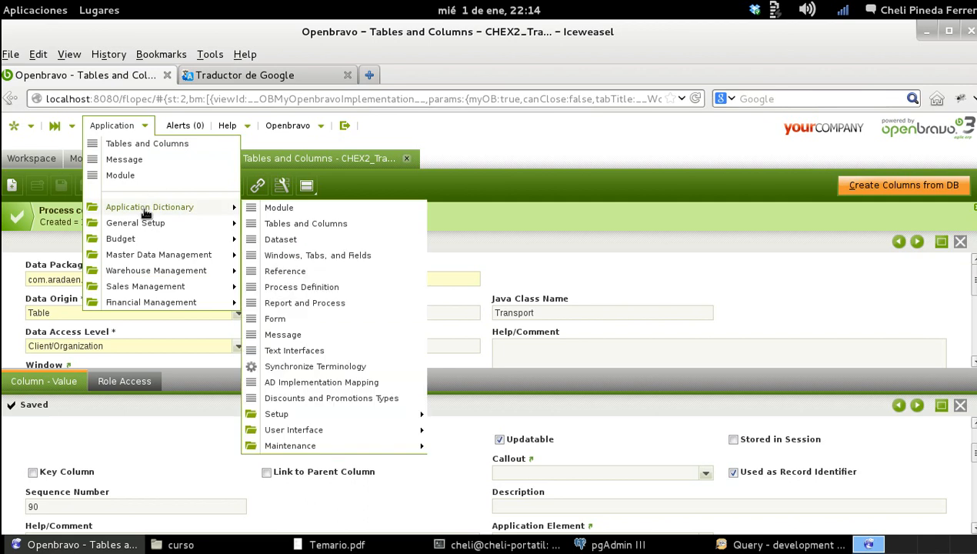
pyautogui.click(322, 369)
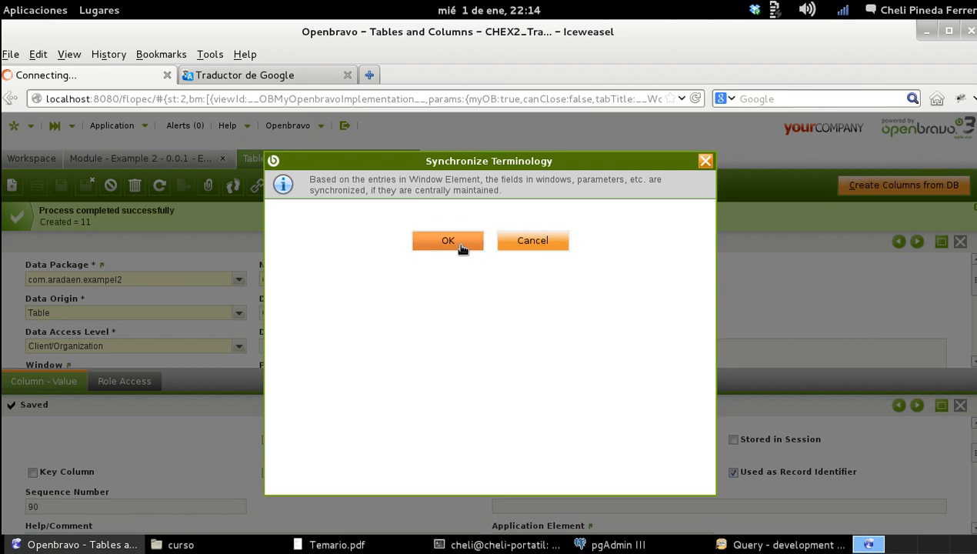
pyautogui.click(459, 244)
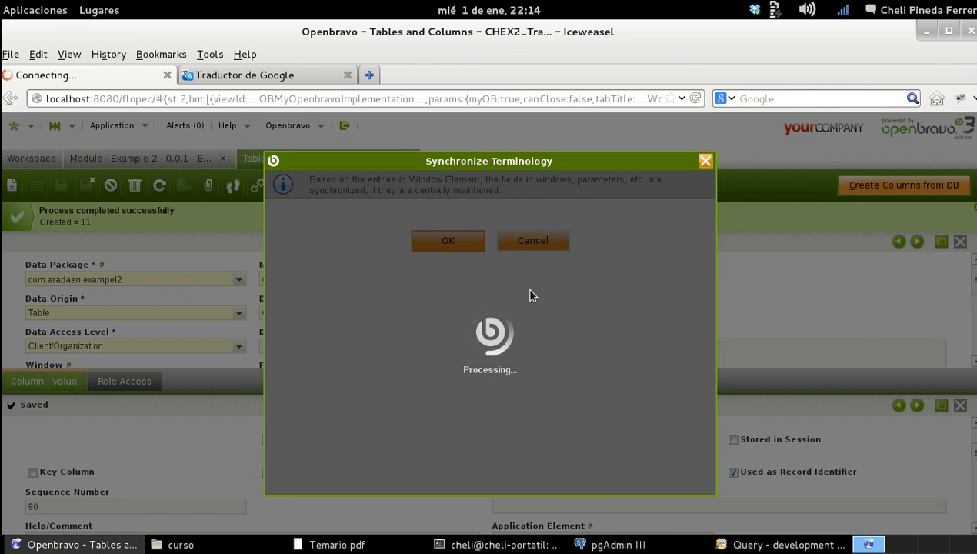
pyautogui.click(514, 277)
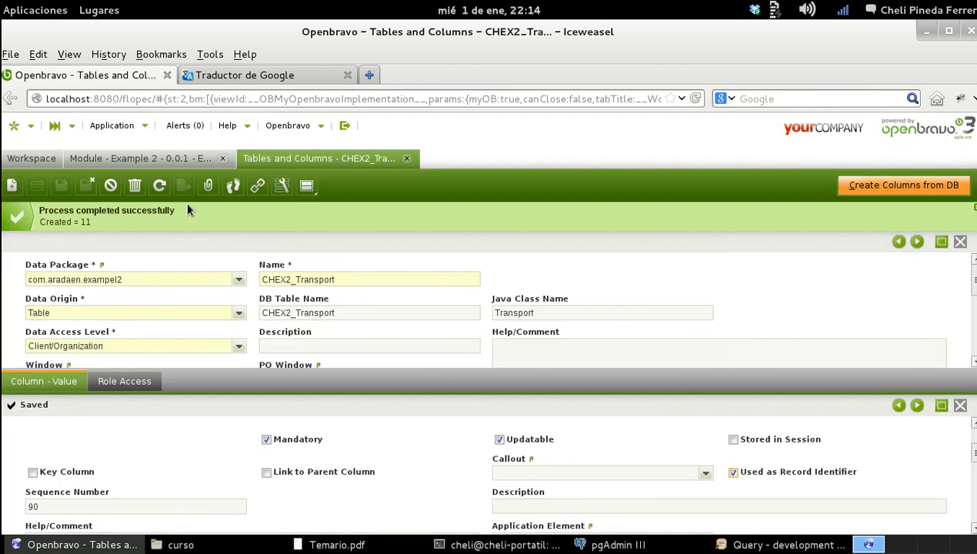
# - Open the Application Dictionary's Windows, Tabs, and Fields window
pyautogui.click(145, 130)
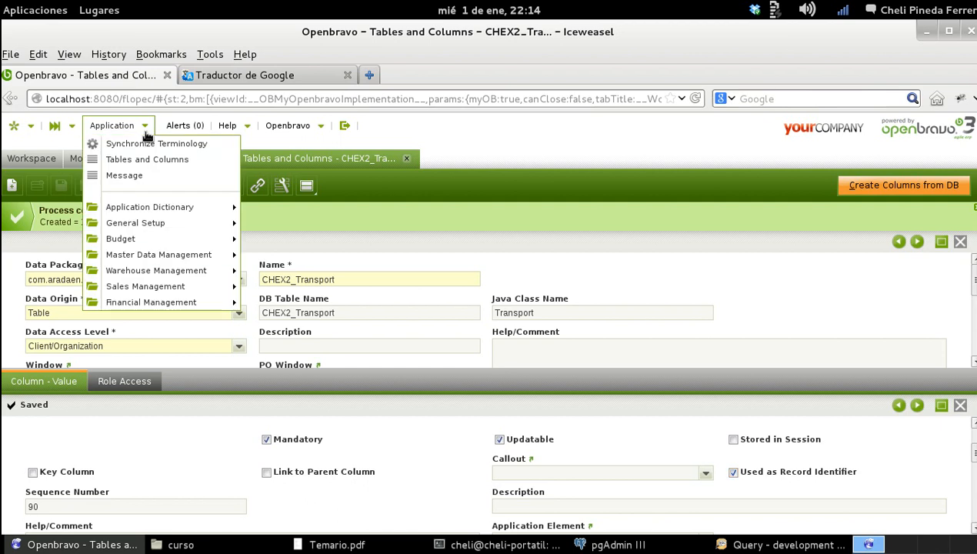
pyautogui.moveTo(153, 208)
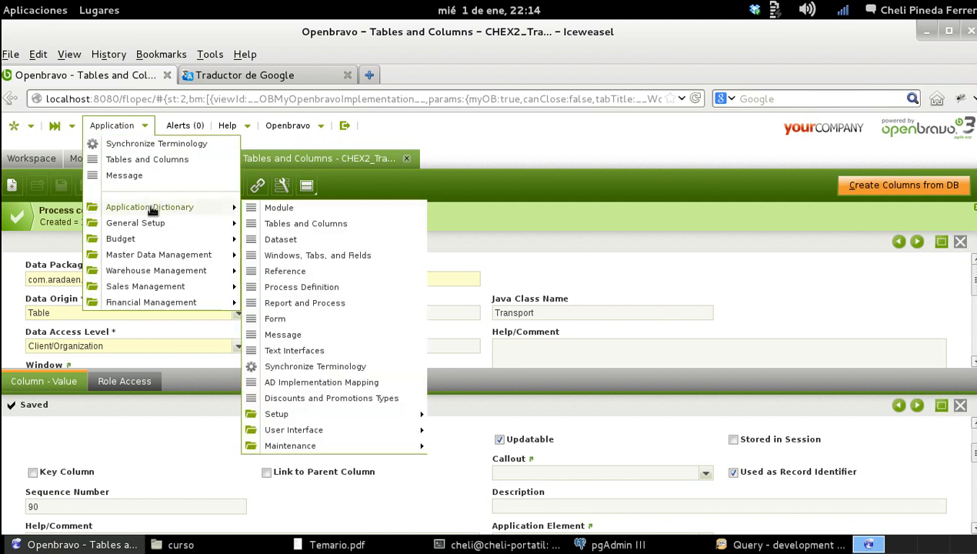
pyautogui.click(325, 261)
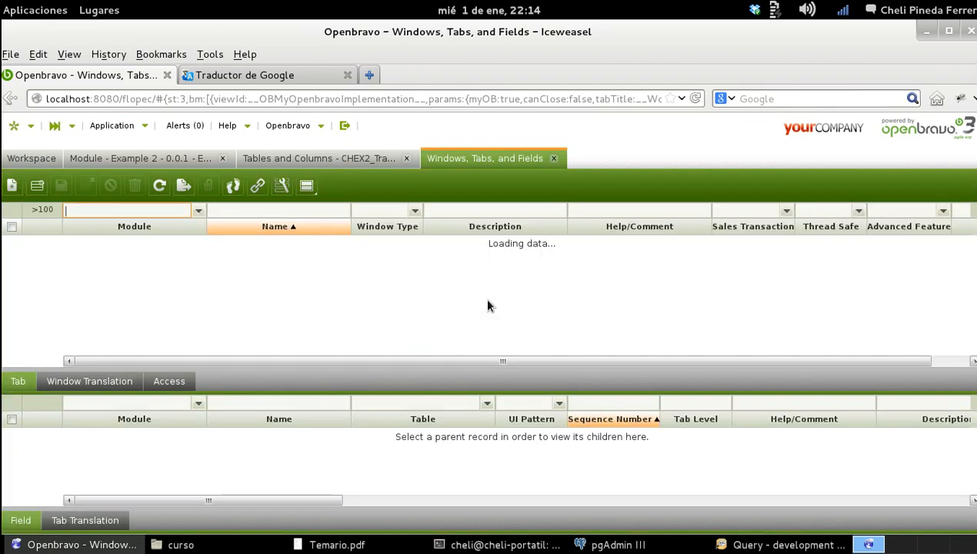
# - Create a window record named Transport in the Example 2 module with window type Maintain and save it
pyautogui.click(12, 185)
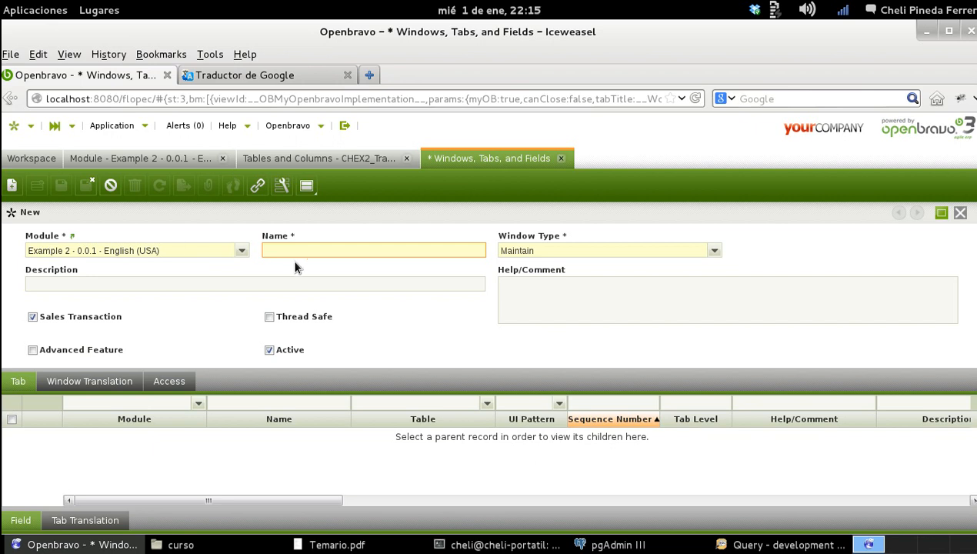
pyautogui.write('Transport')
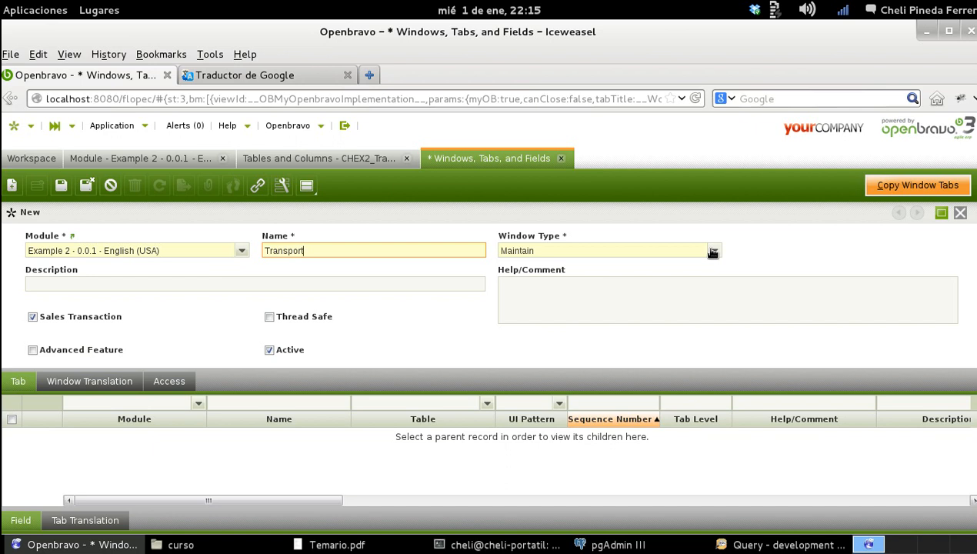
pyautogui.click(713, 252)
pyautogui.click(712, 253)
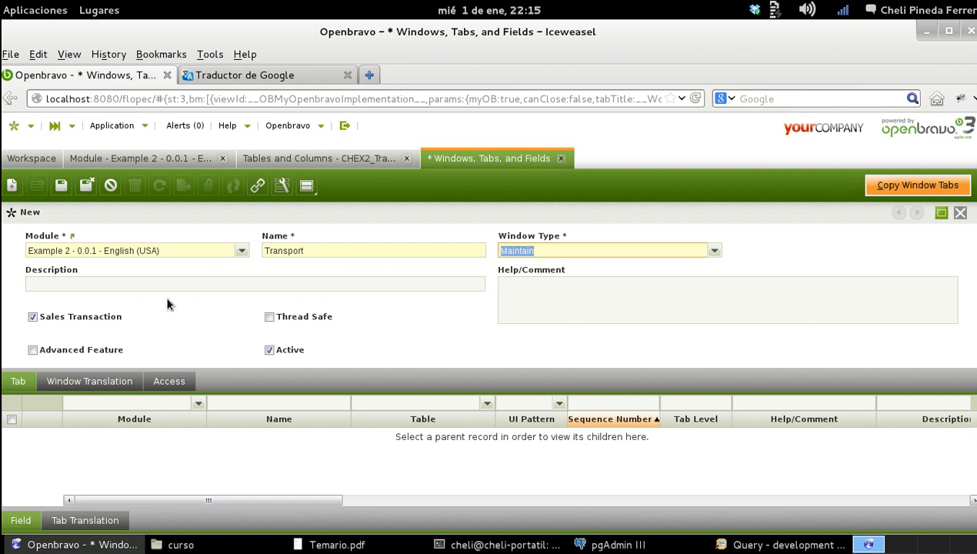
pyautogui.click(60, 185)
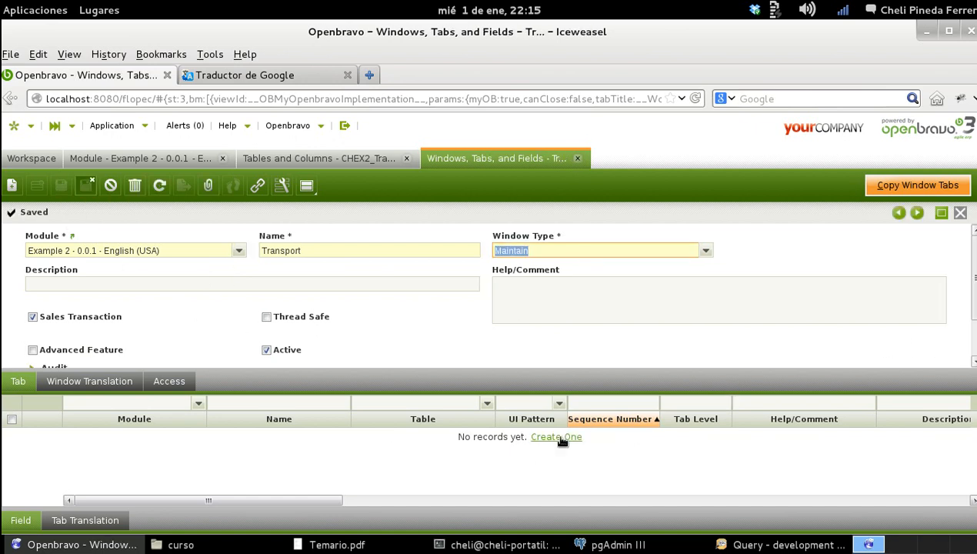
# - Add a tab record named Transport to the window, based on the CHEX2_Transport table
pyautogui.click(556, 436)
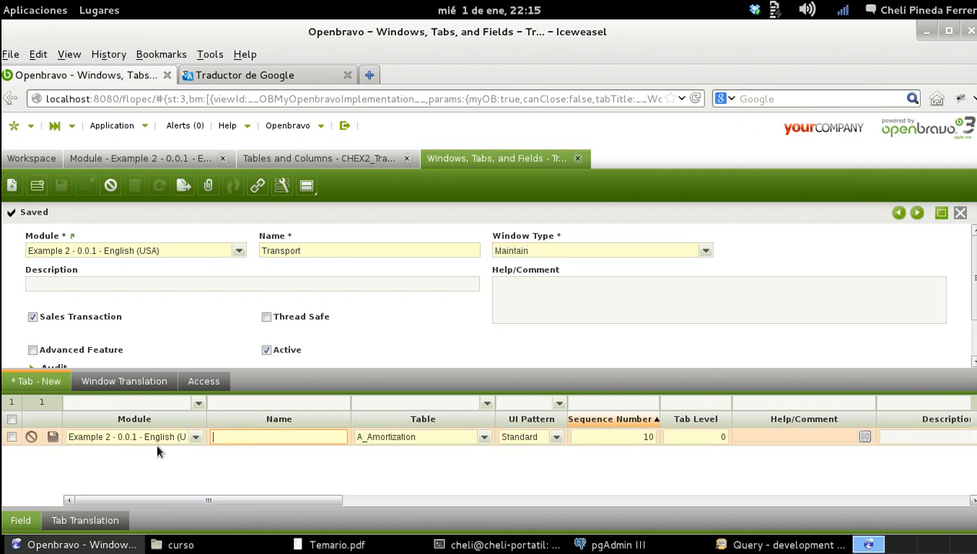
pyautogui.write('Transport')
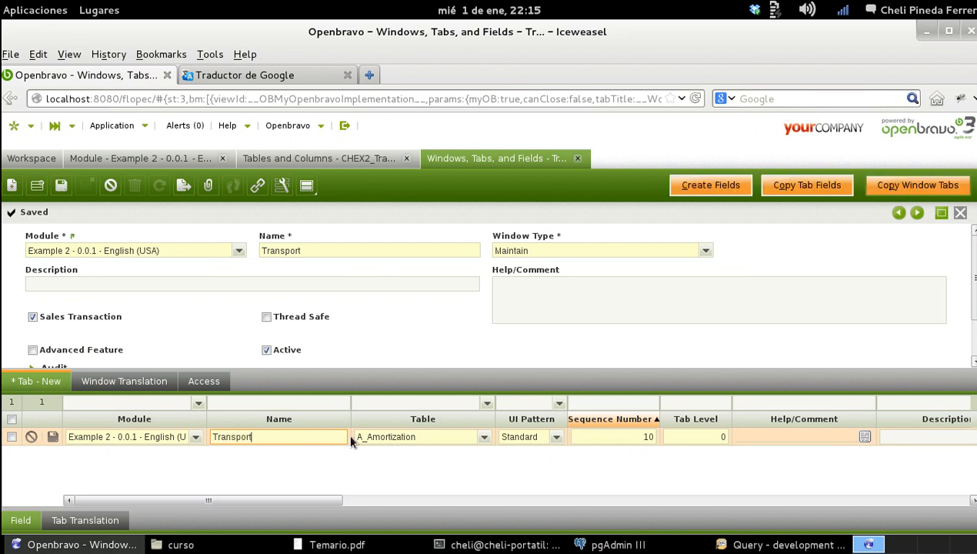
pyautogui.click(483, 437)
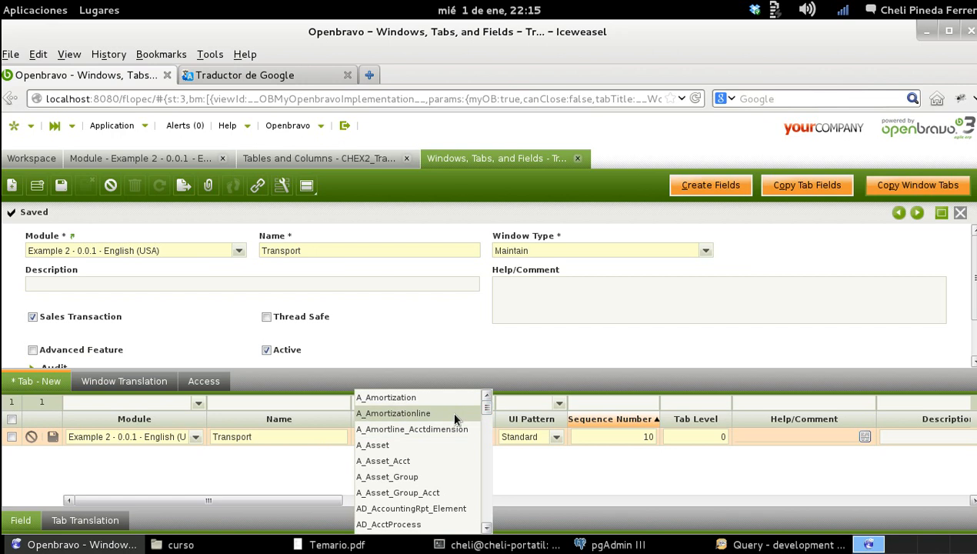
pyautogui.scroll(-5, 454, 417)
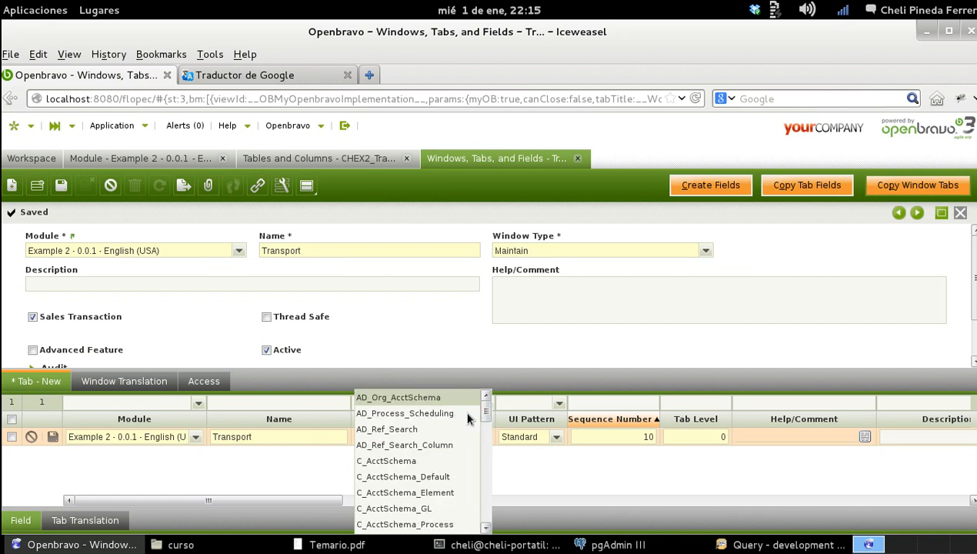
pyautogui.moveTo(485, 413); pyautogui.dragTo(474, 434)
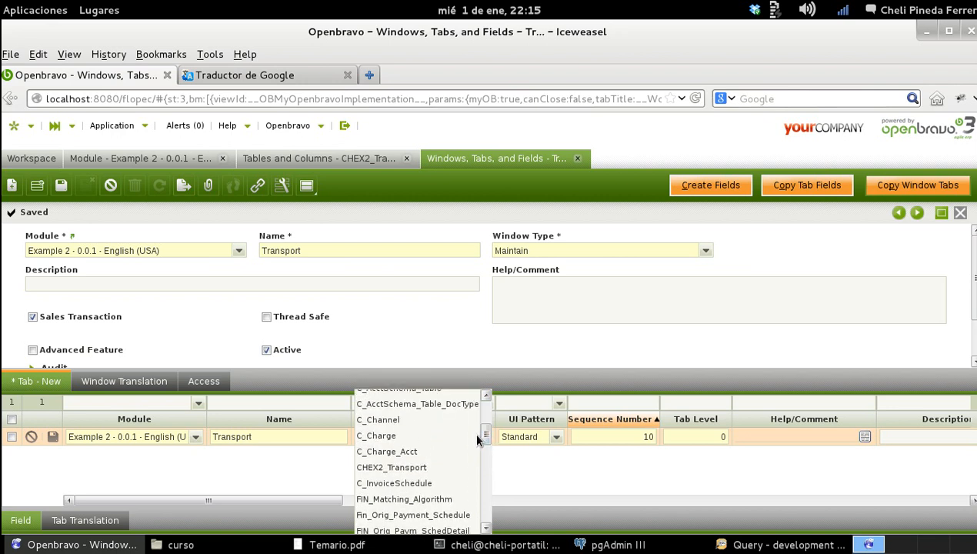
pyautogui.click(445, 465)
pyautogui.press('Tab')
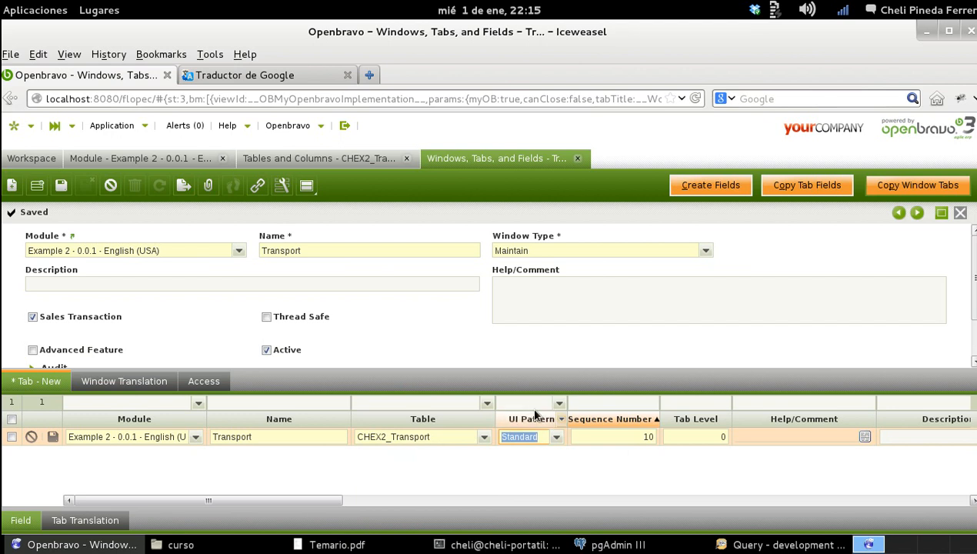
# - Check the new tab record's sequence number, tab level and remaining columns, and save the record
pyautogui.click(654, 436)
pyautogui.click(723, 440)
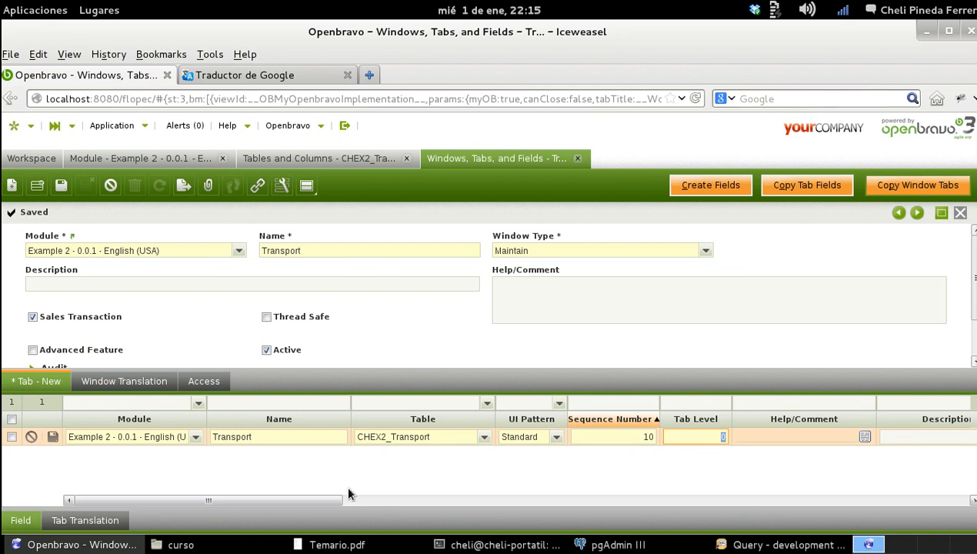
pyautogui.press('Tab')
pyautogui.press('Tab')
pyautogui.press('Tab')
pyautogui.press('Tab')
pyautogui.press('Tab')
pyautogui.press('Tab')
pyautogui.press('Tab')
pyautogui.press('Tab')
pyautogui.press('Tab')
pyautogui.press('Tab')
pyautogui.press('Tab')
pyautogui.press('Tab')
pyautogui.press('Tab')
pyautogui.press('Tab')
pyautogui.press('Tab')
pyautogui.press('Tab')
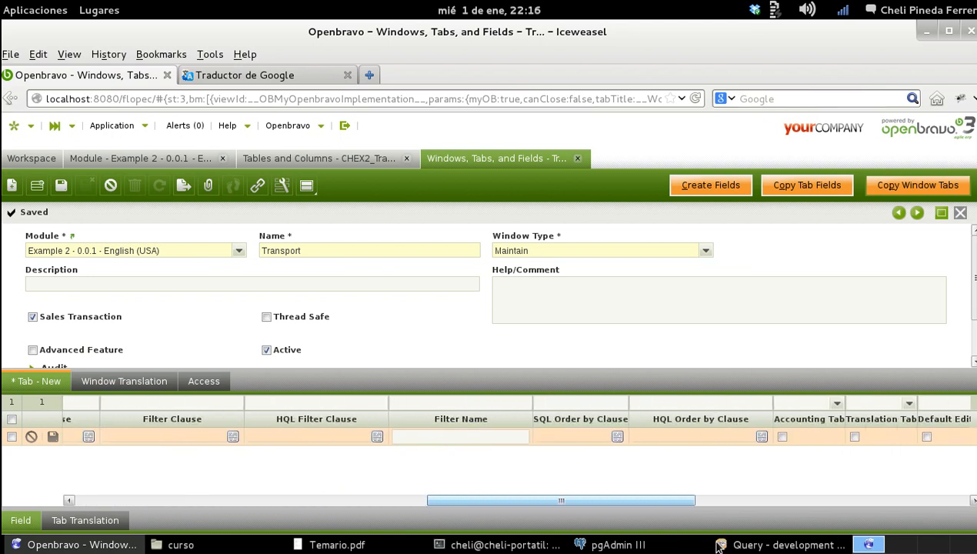
pyautogui.moveTo(836, 500); pyautogui.dragTo(207, 500)
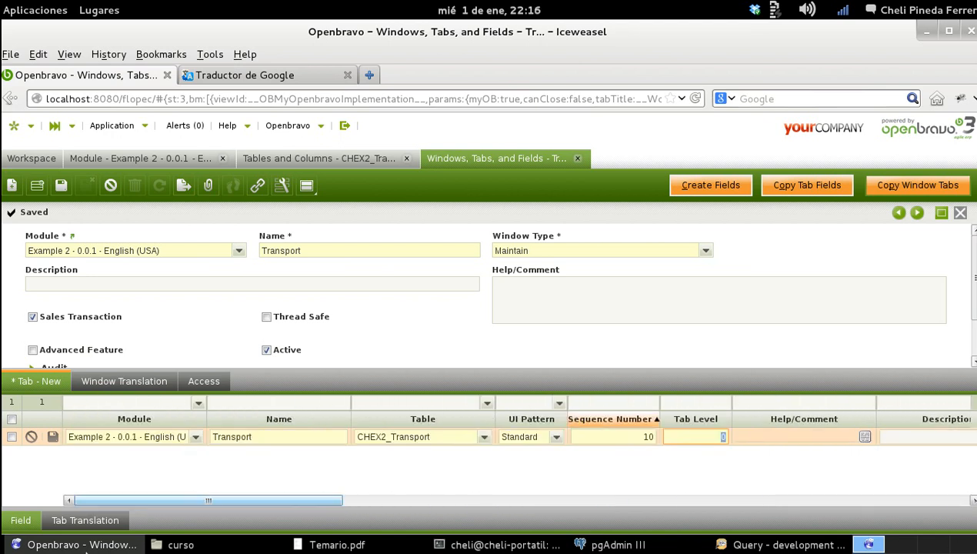
pyautogui.click(54, 437)
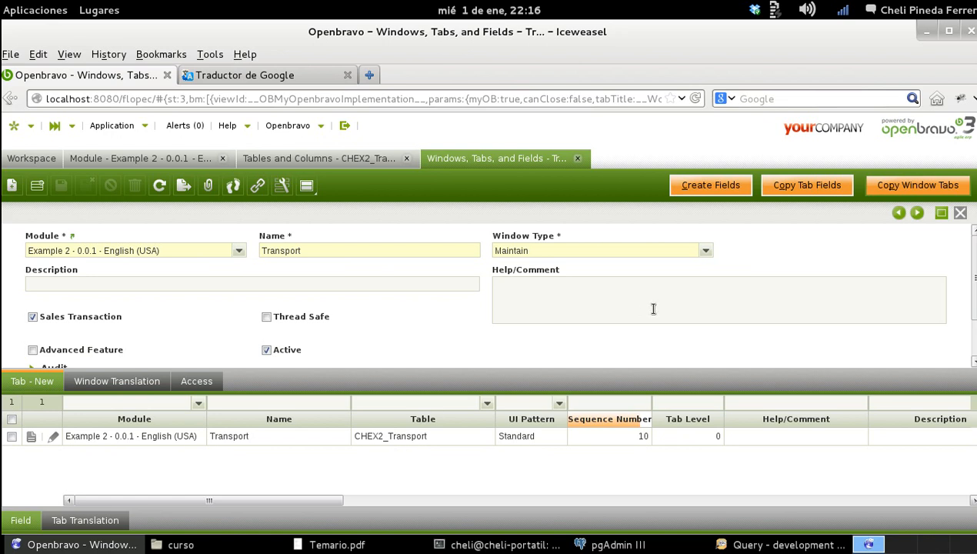
# - Run the Create Fields process for the Transport tab record
pyautogui.click(549, 437)
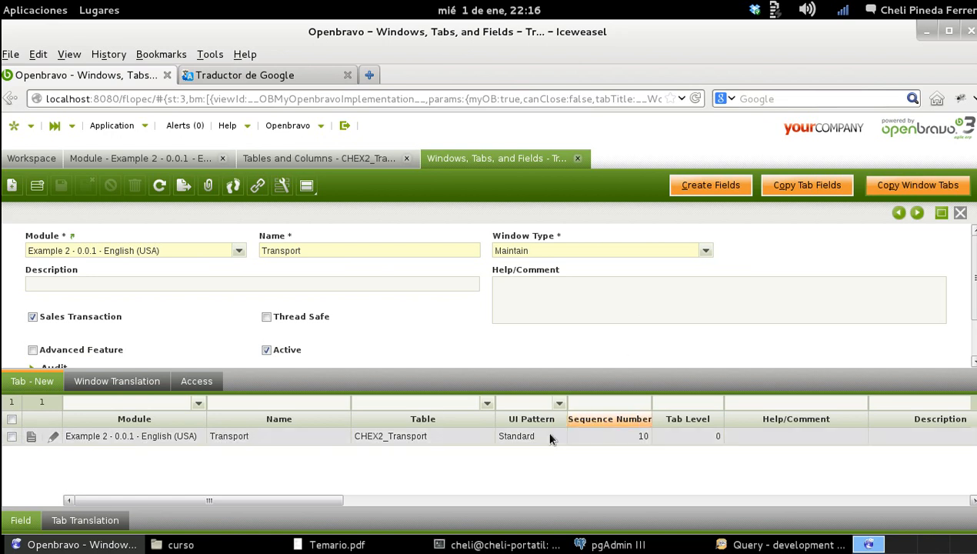
pyautogui.click(710, 188)
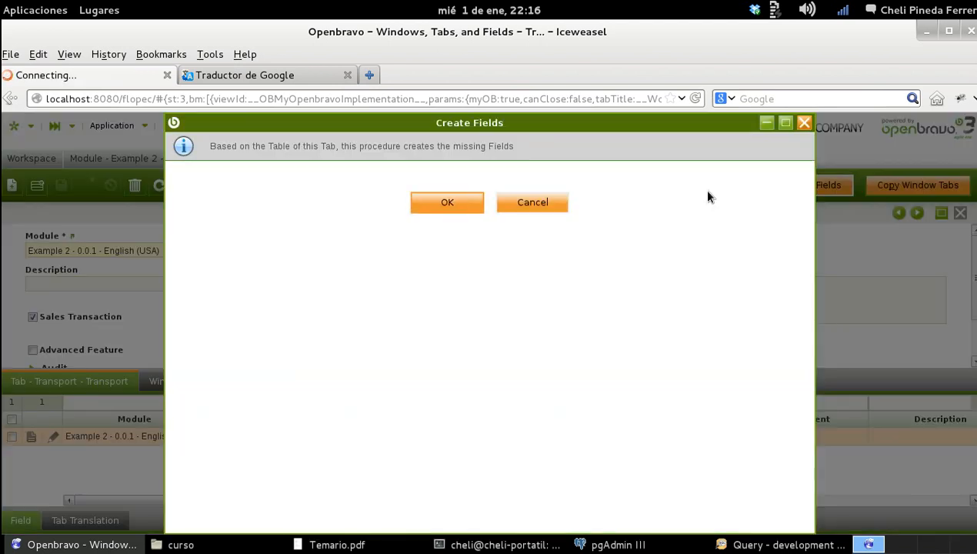
pyautogui.click(458, 201)
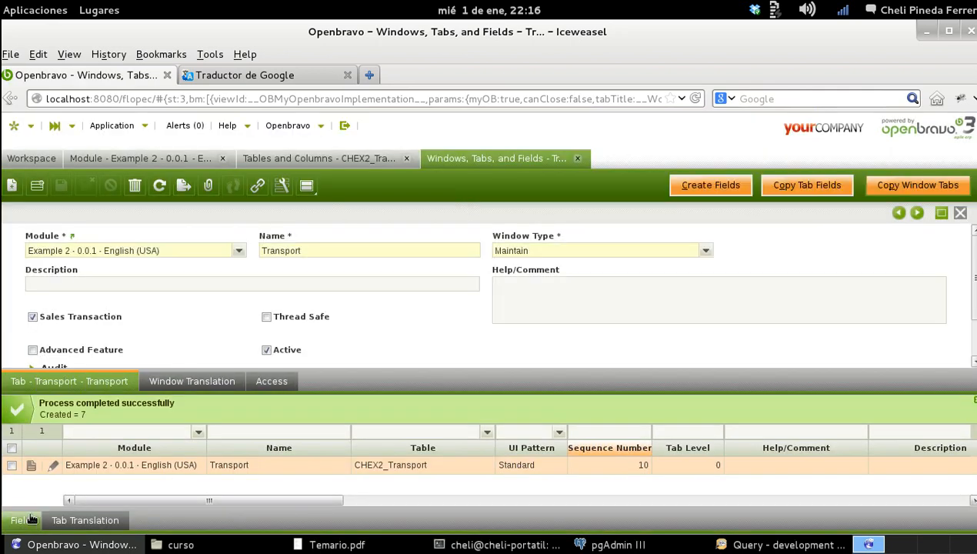
# - Show the Transport tab's fields in an enlarged grid with the implicit Displayed fields filter cleared
pyautogui.click(247, 485)
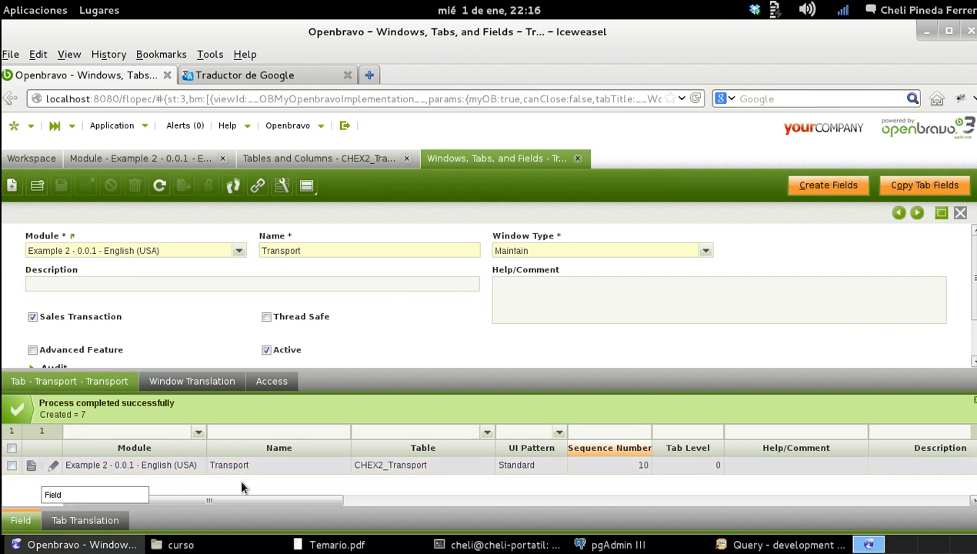
pyautogui.click(238, 483)
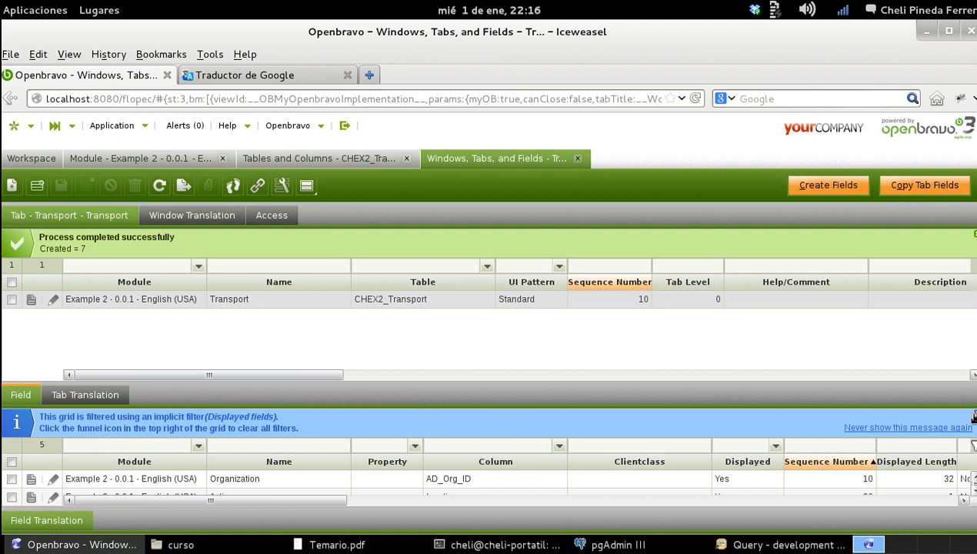
pyautogui.click(973, 416)
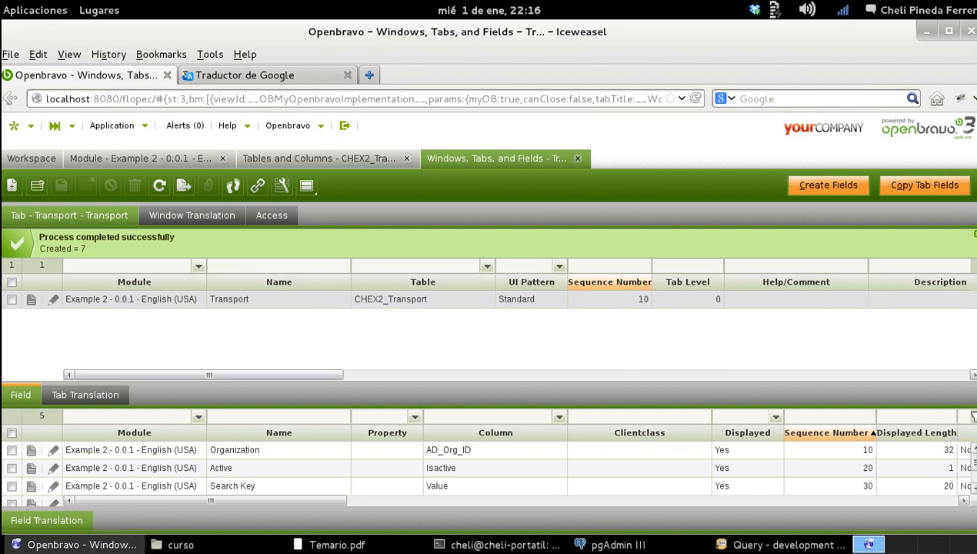
pyautogui.click(906, 417)
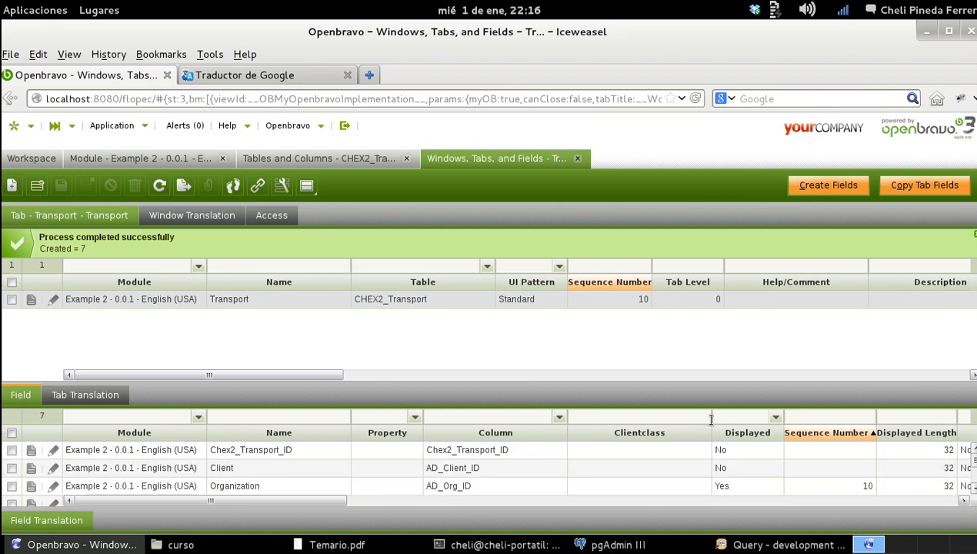
pyautogui.doubleClick(17, 397)
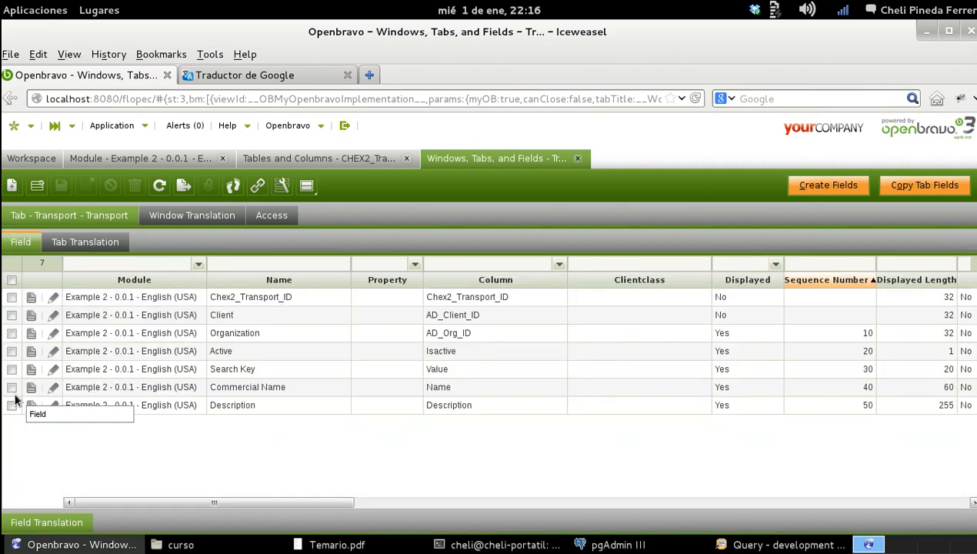
# - Examine the generated fields' columns and their display, sequence, length and read-only settings
pyautogui.click(520, 302)
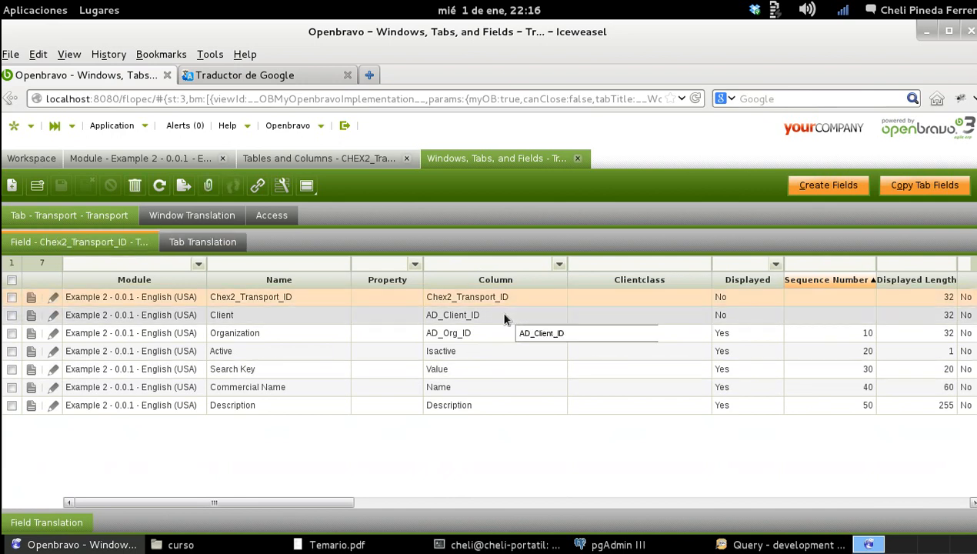
pyautogui.click(500, 317)
pyautogui.click(496, 333)
pyautogui.click(487, 350)
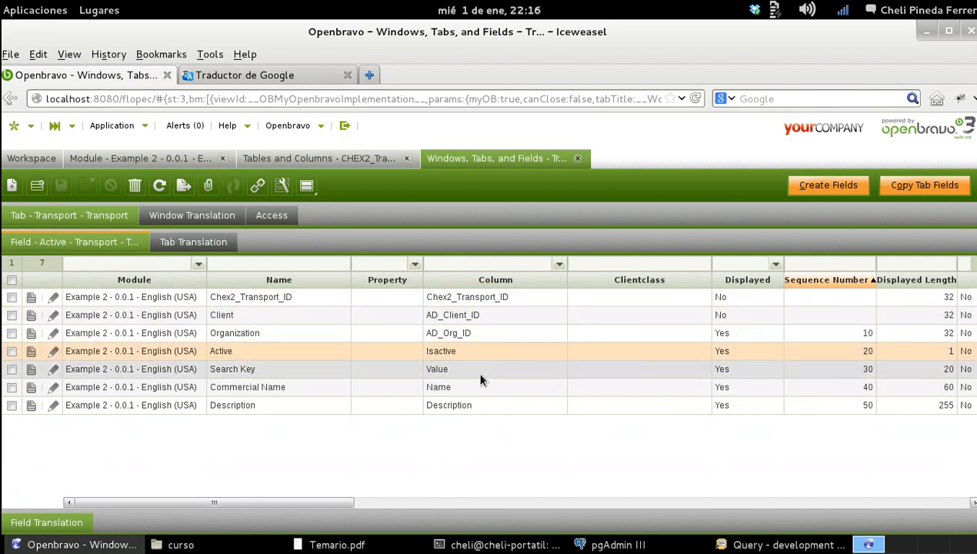
pyautogui.moveTo(469, 368); pyautogui.dragTo(461, 403)
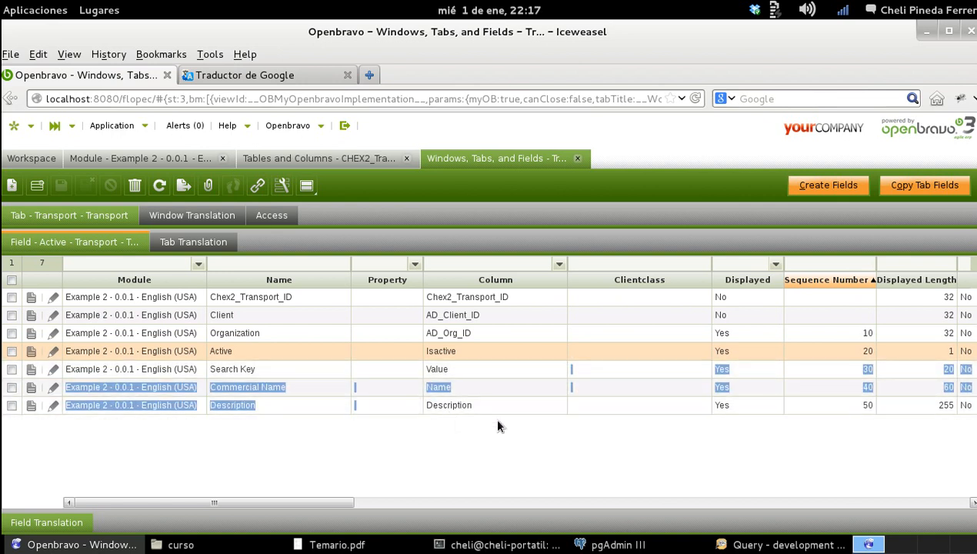
pyautogui.moveTo(292, 506); pyautogui.dragTo(354, 504)
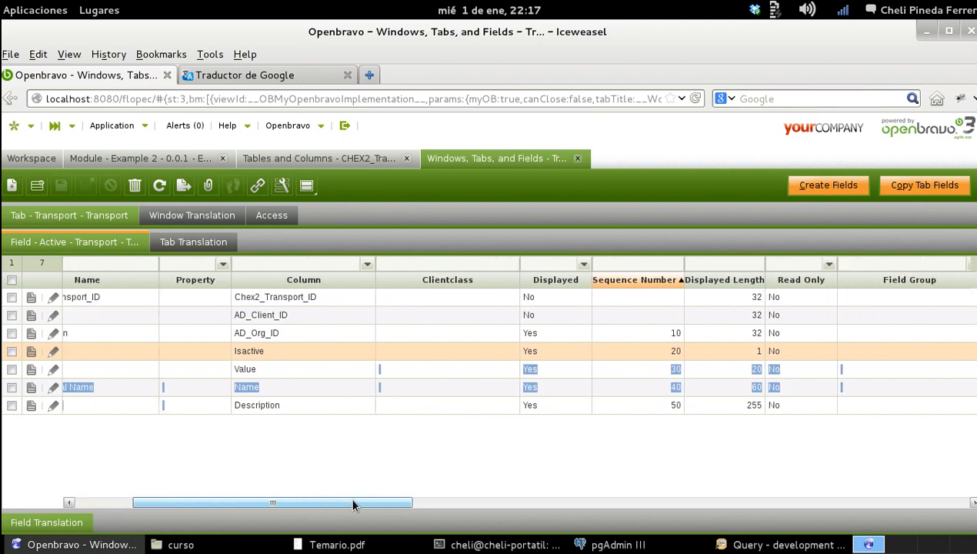
# - Review the Search Key field record's settings, advance through the records to Description, and return to the field grid
pyautogui.doubleClick(304, 369)
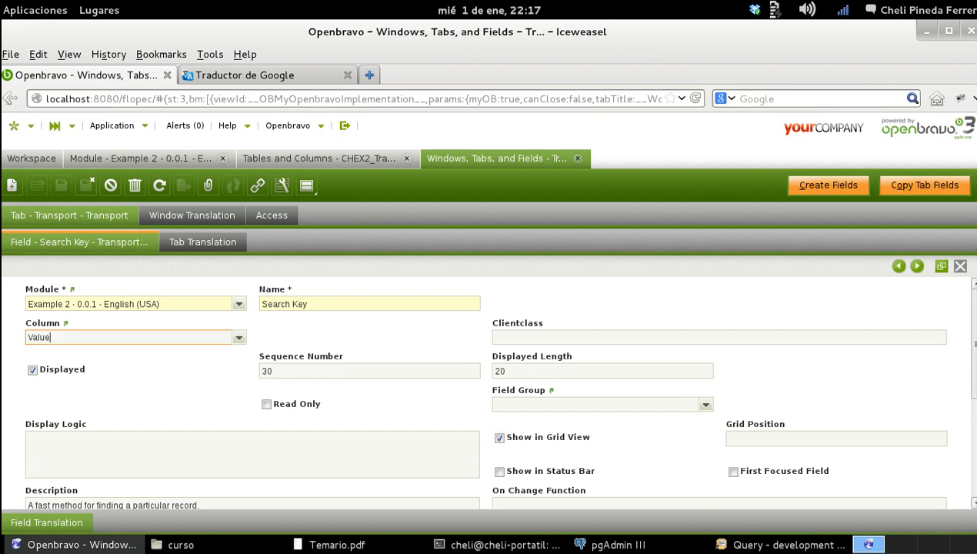
pyautogui.scroll(-2, 862, 307)
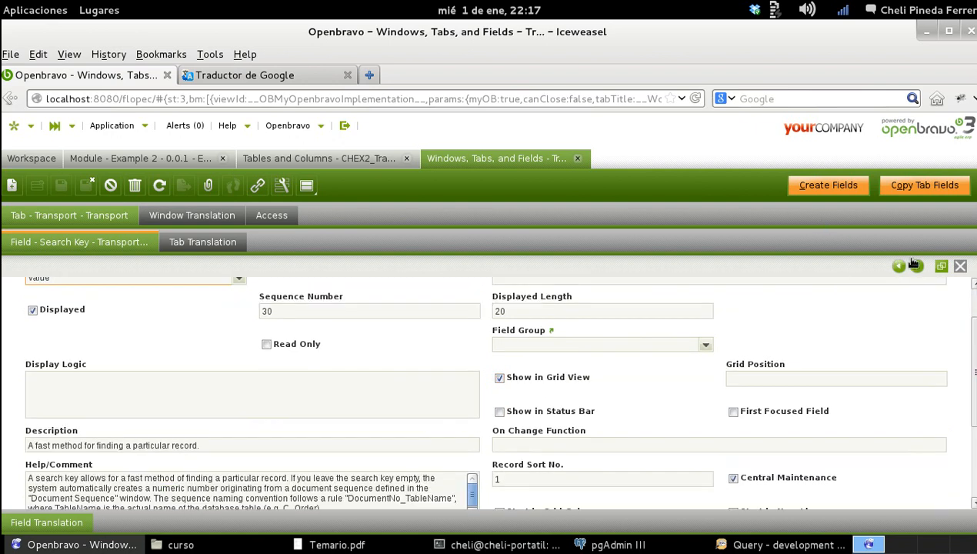
pyautogui.click(917, 267)
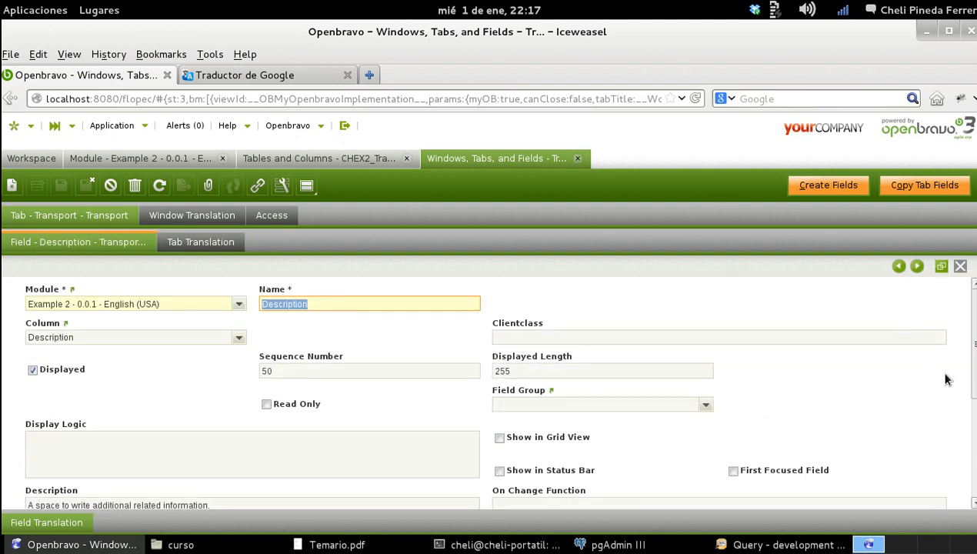
pyautogui.click(961, 265)
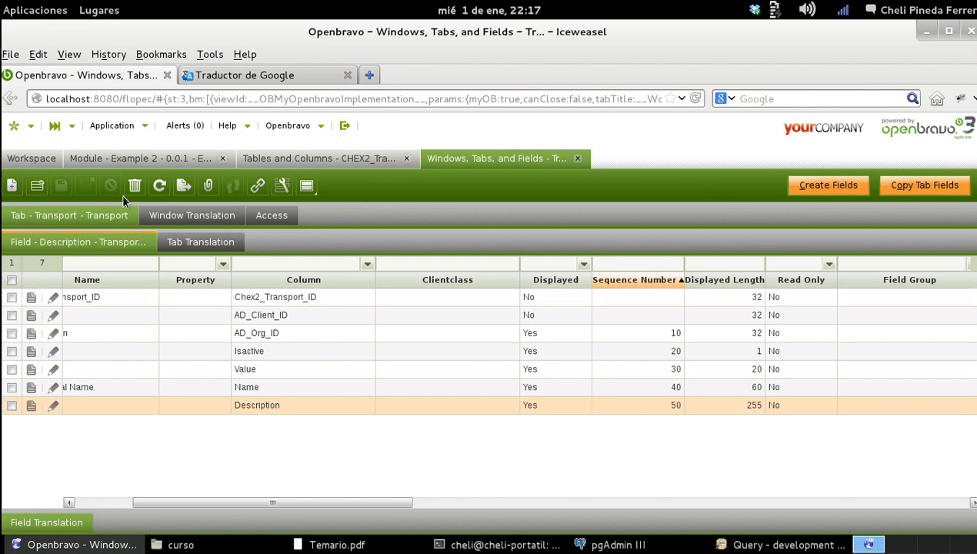
# - Create a new Menu record in the Example 2 module and name it Transport
pyautogui.click(142, 133)
pyautogui.moveTo(156, 225)
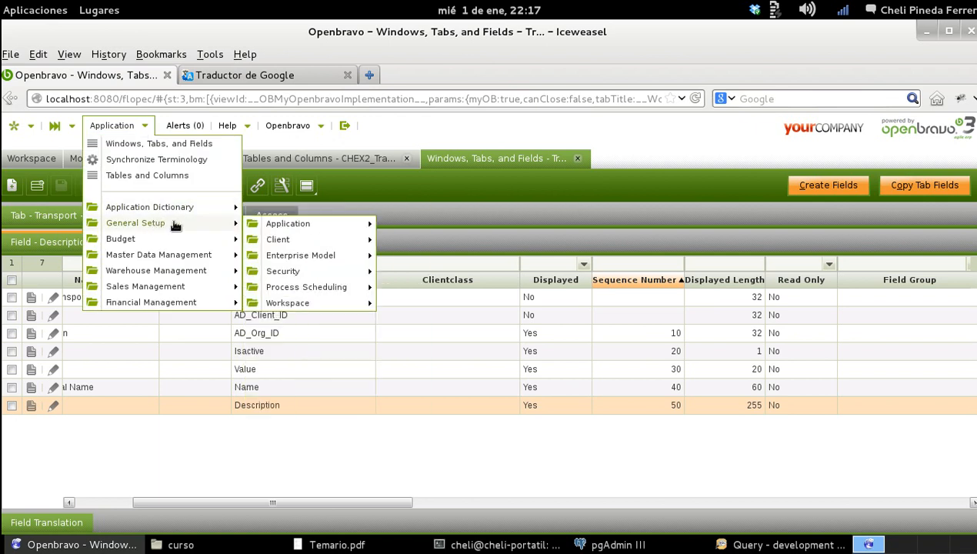
pyautogui.moveTo(286, 224)
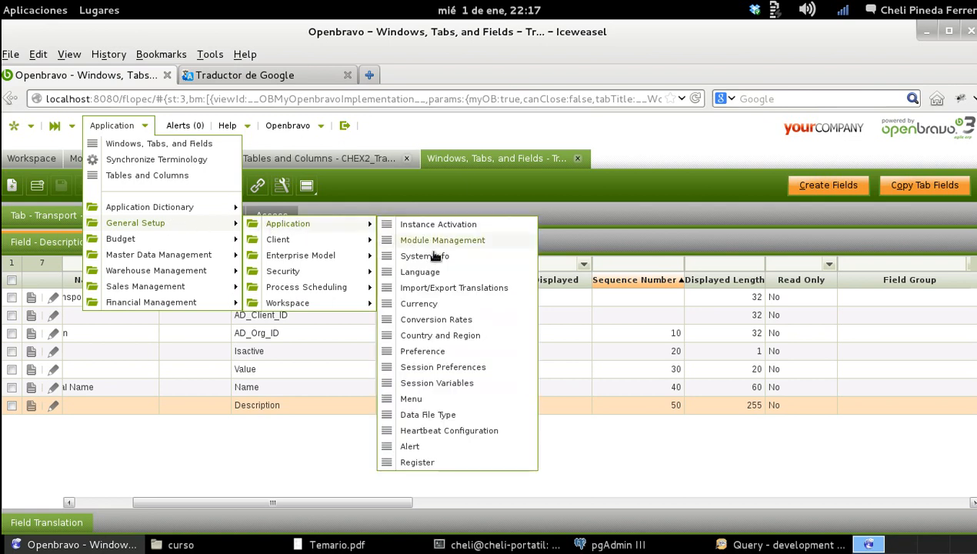
pyautogui.click(415, 400)
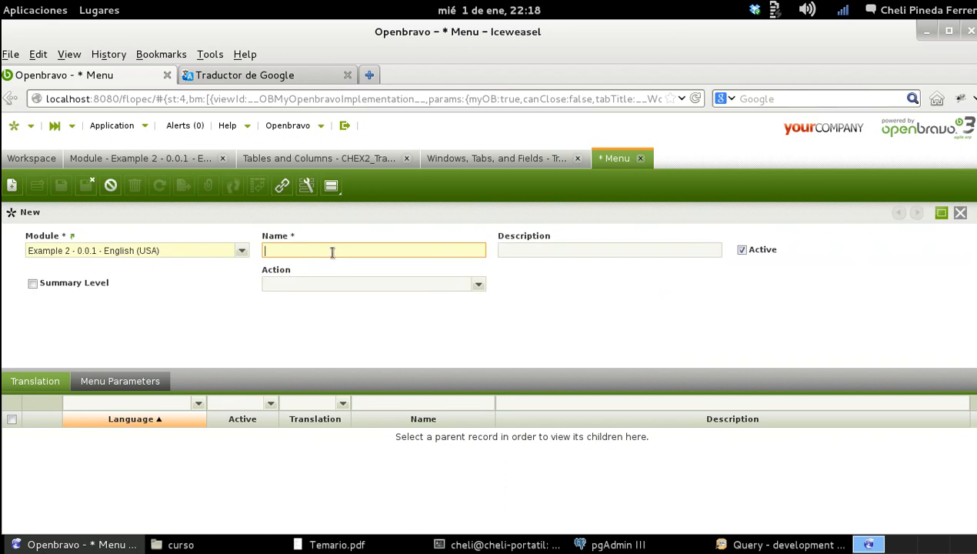
pyautogui.write('Transport')
# - Set the menu entry's action to Window, link it to the Transport window, and save the record
pyautogui.click(478, 284)
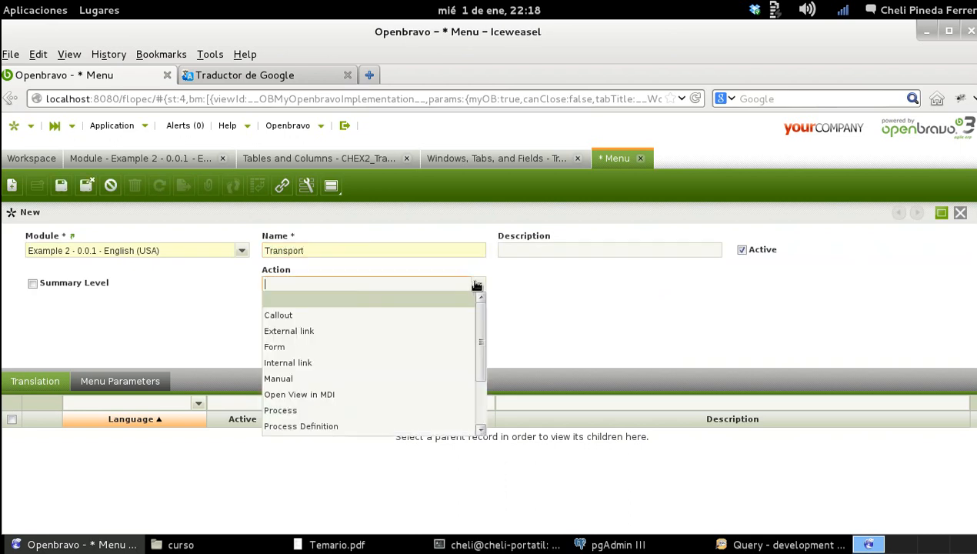
pyautogui.scroll(-3, 474, 376)
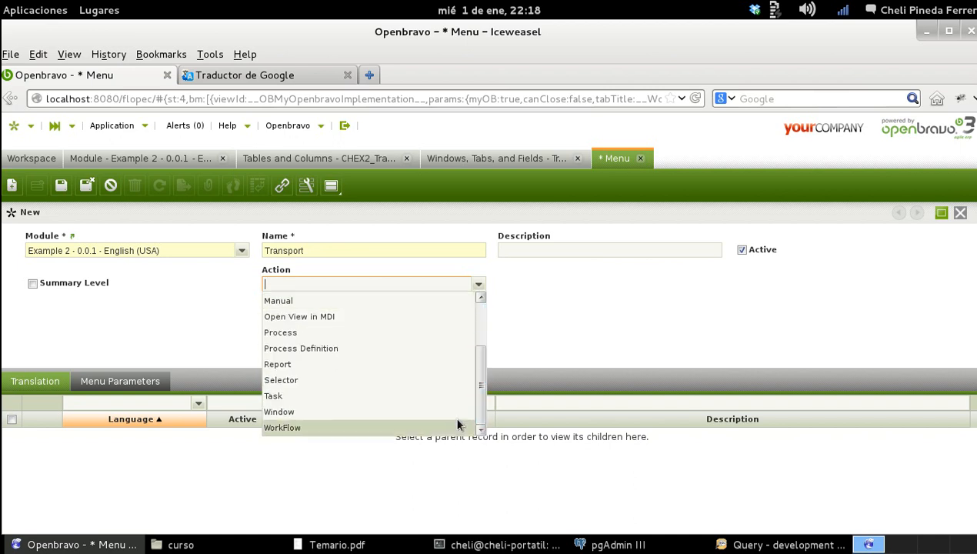
pyautogui.click(454, 416)
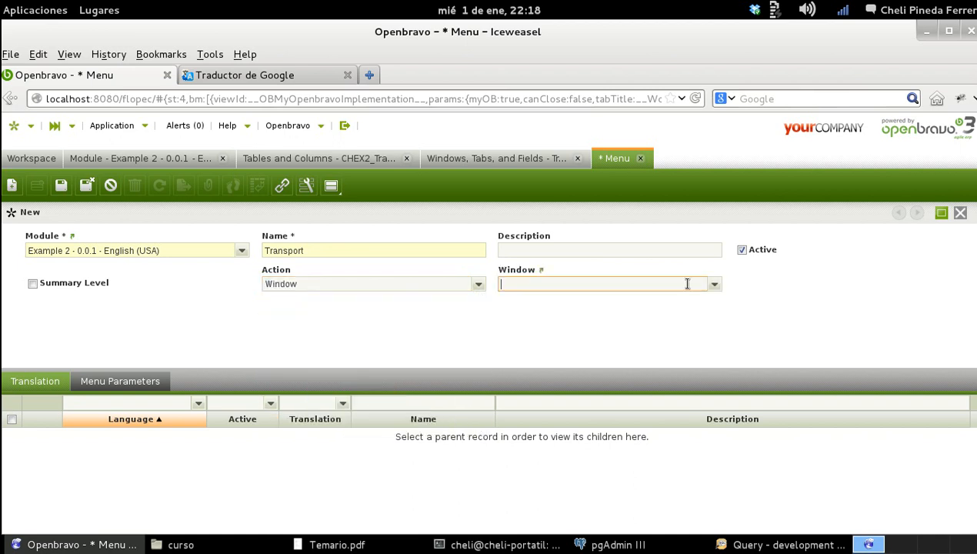
pyautogui.write('transp')
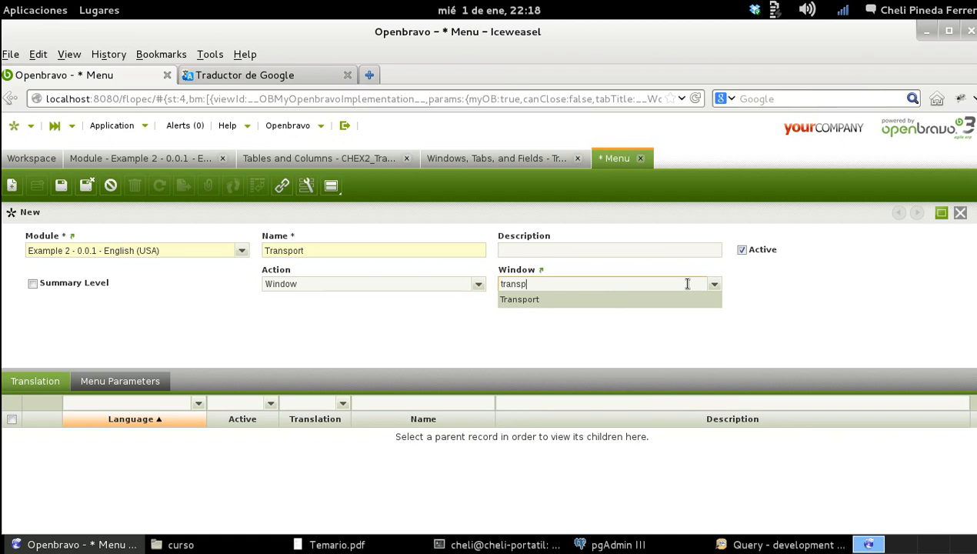
pyautogui.click(655, 299)
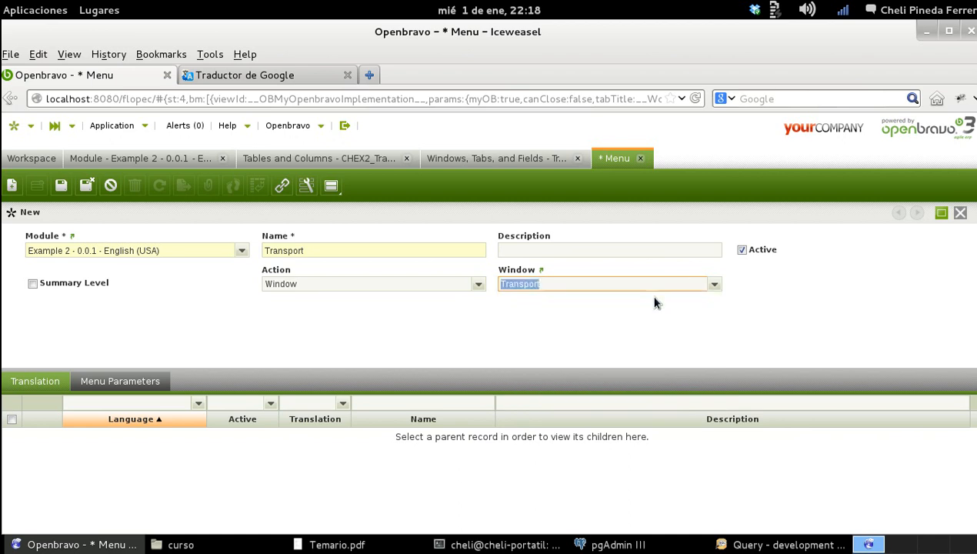
pyautogui.click(65, 192)
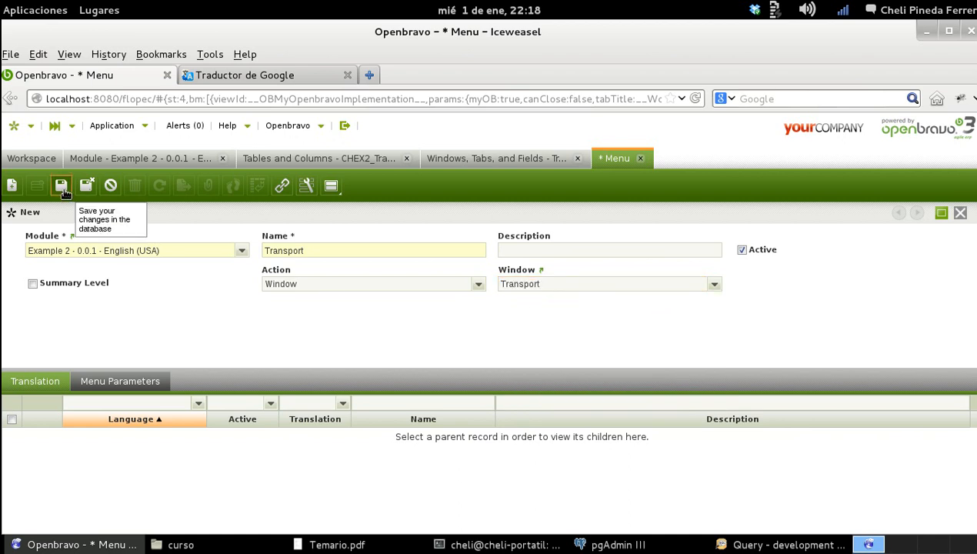
# - Move the Transport entry in the menu tree into Master Data Management, directly below Product, and close the tree
pyautogui.click(257, 186)
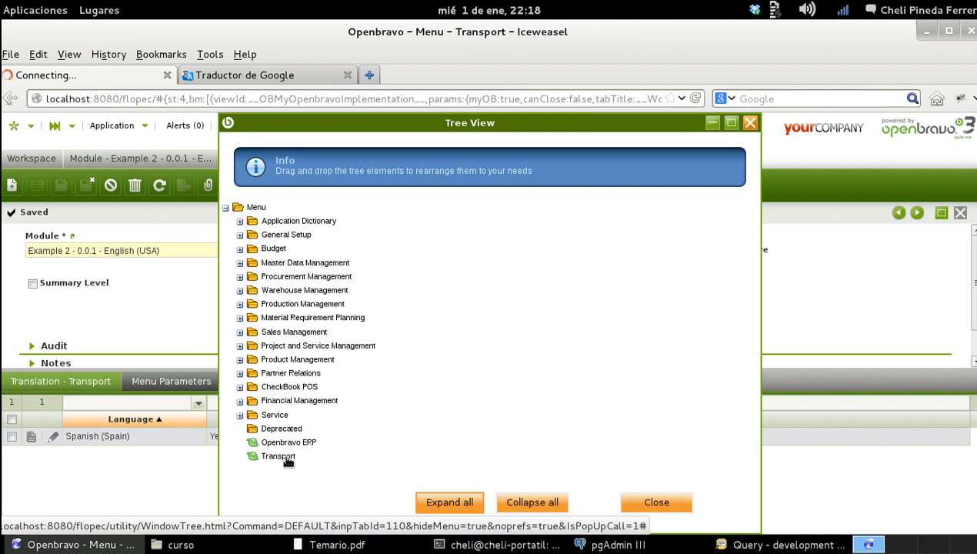
pyautogui.click(240, 235)
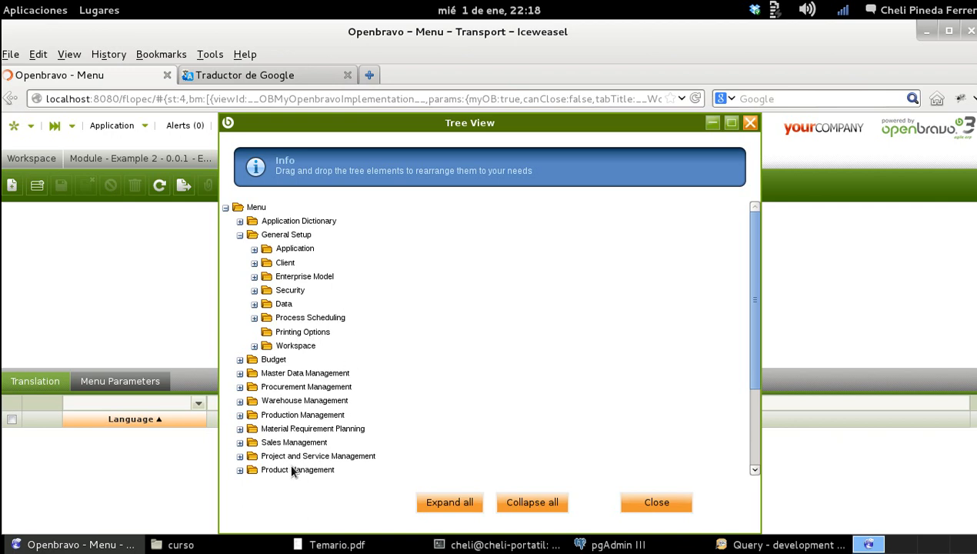
pyautogui.click(240, 236)
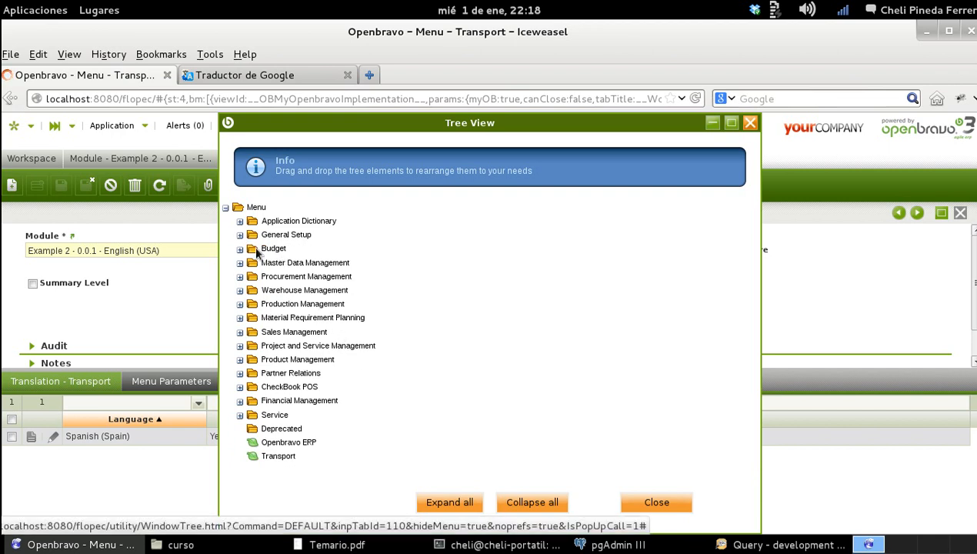
pyautogui.click(240, 236)
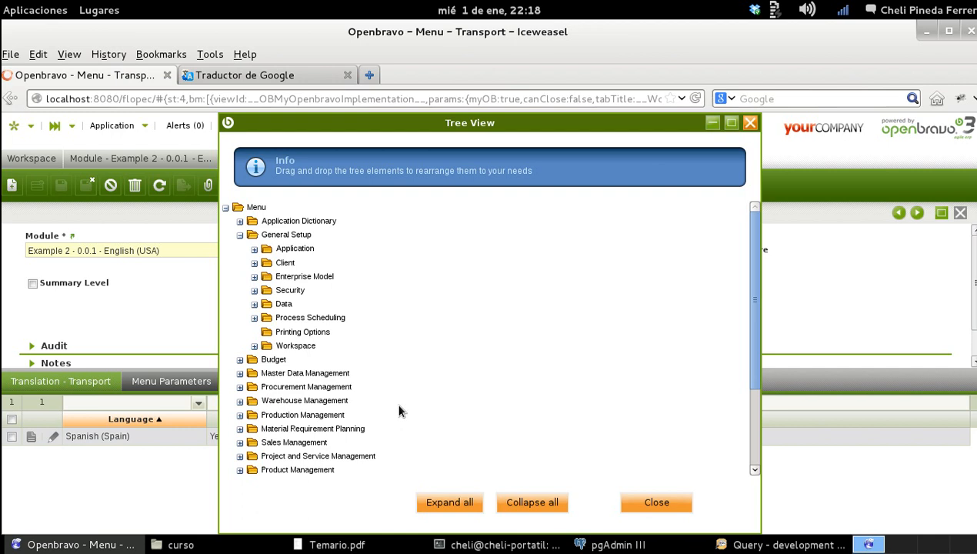
pyautogui.click(240, 374)
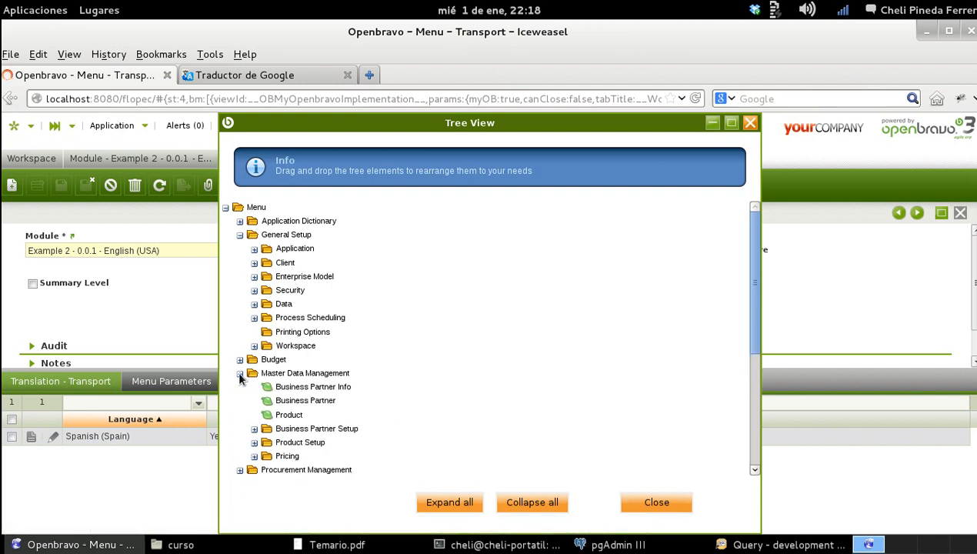
pyautogui.click(239, 235)
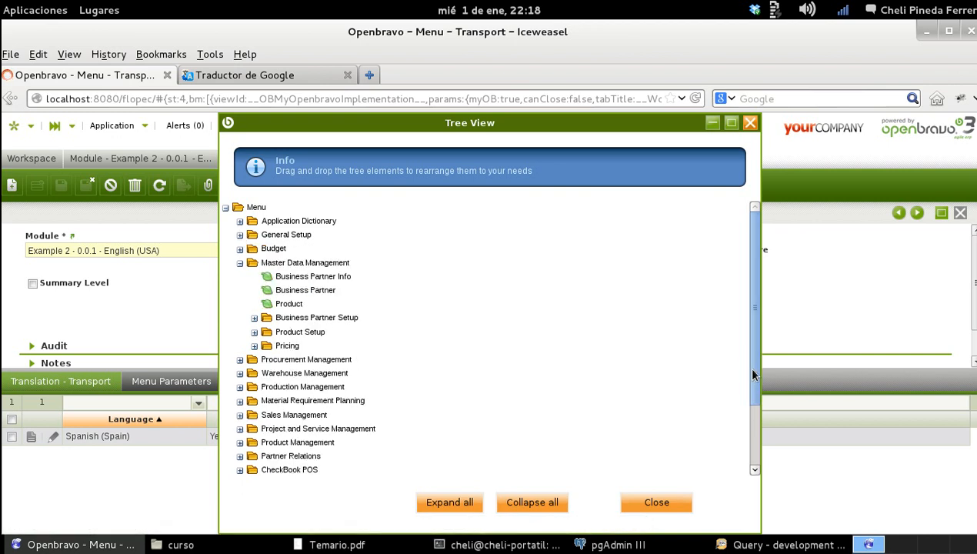
pyautogui.moveTo(752, 373); pyautogui.dragTo(747, 464)
pyautogui.moveTo(277, 476); pyautogui.dragTo(268, 250)
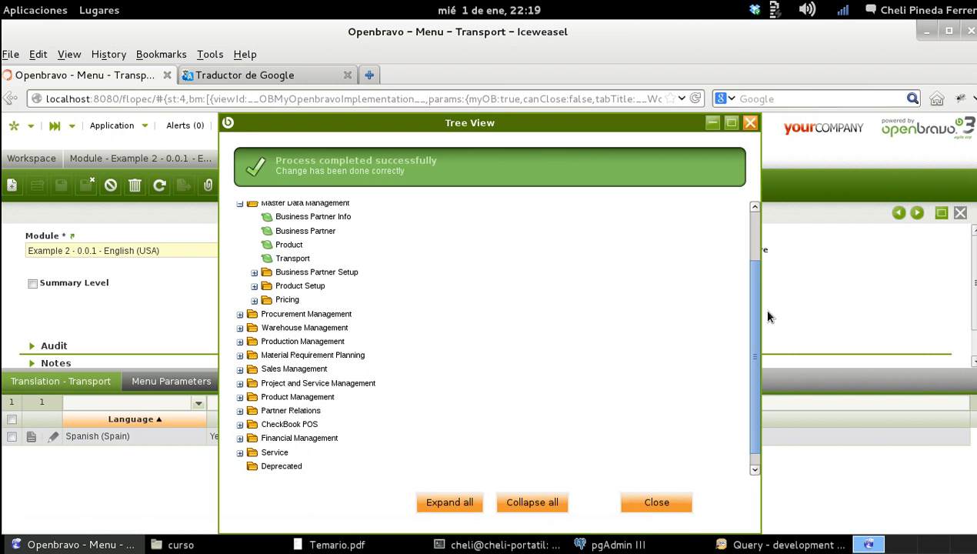
pyautogui.moveTo(752, 320); pyautogui.dragTo(751, 258)
pyautogui.click(668, 504)
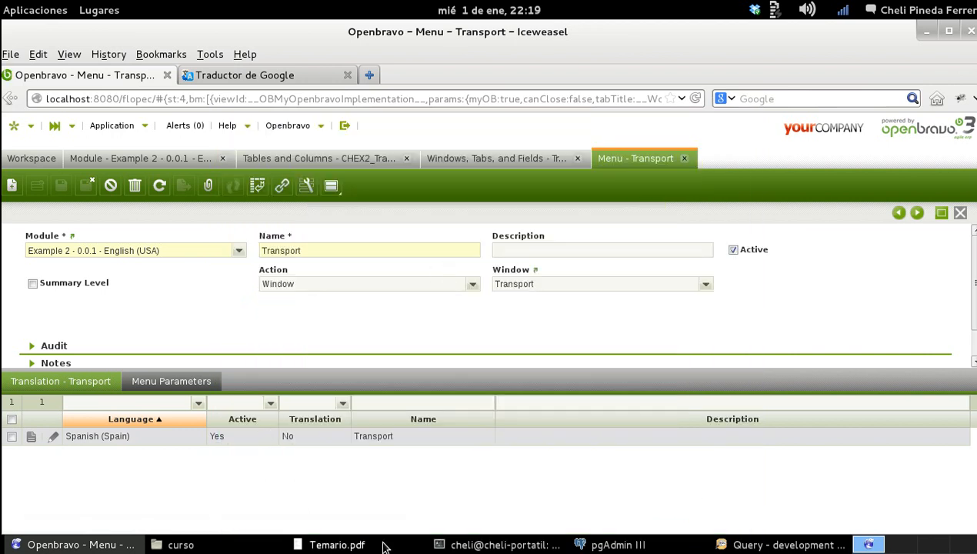
# - In a new terminal session, become root with su -, entering the root password, and switch to the openbravo account with su - openbravo
pyautogui.click(500, 545)
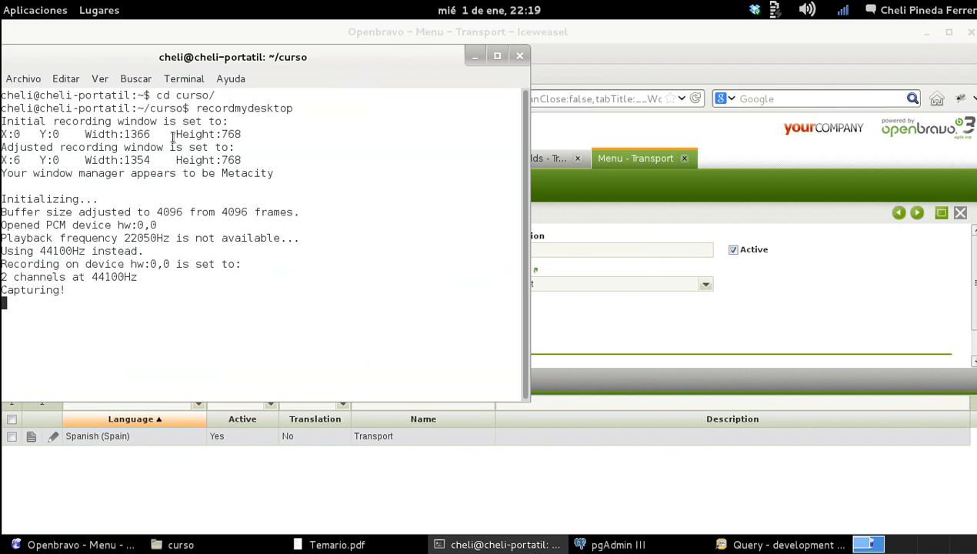
pyautogui.hotkey('ctrl', 'shift', 't')
pyautogui.write('su -')
pyautogui.press('Return')
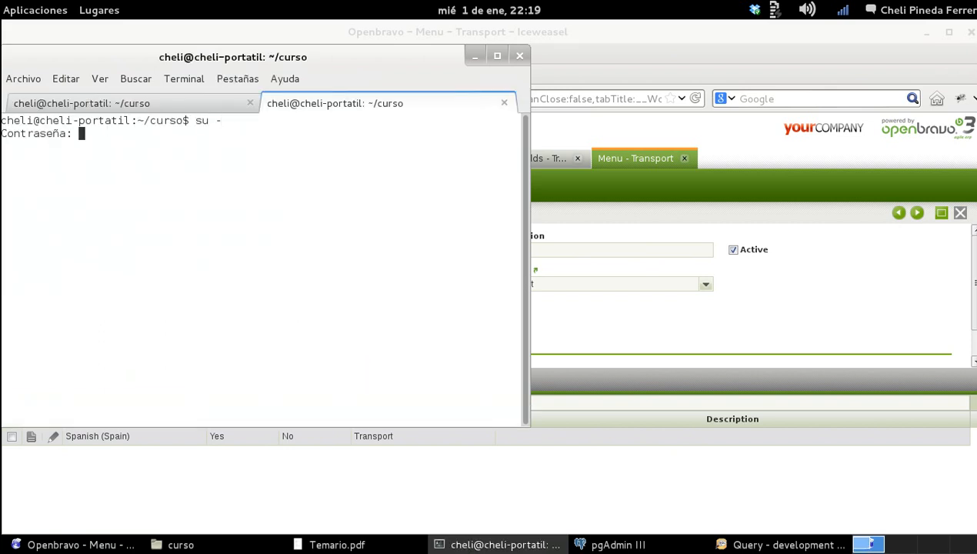
pyautogui.press('Return')
pyautogui.write('c')
pyautogui.write('u -')
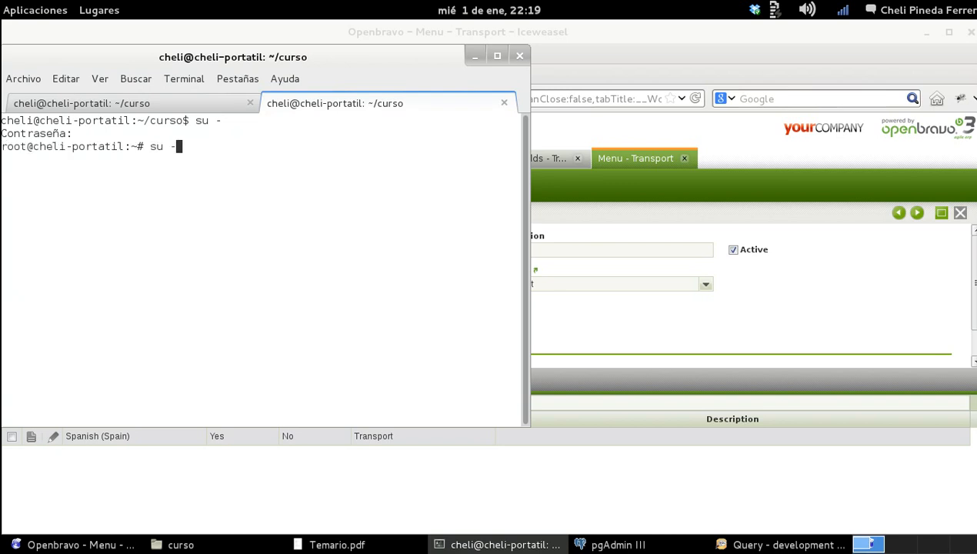
pyautogui.write(' openbravo')
pyautogui.press('Return')
# - Change to the directory /opt/OpenbravoERP-3.0/flopec and list its contents with ls
pyautogui.write('cd /')
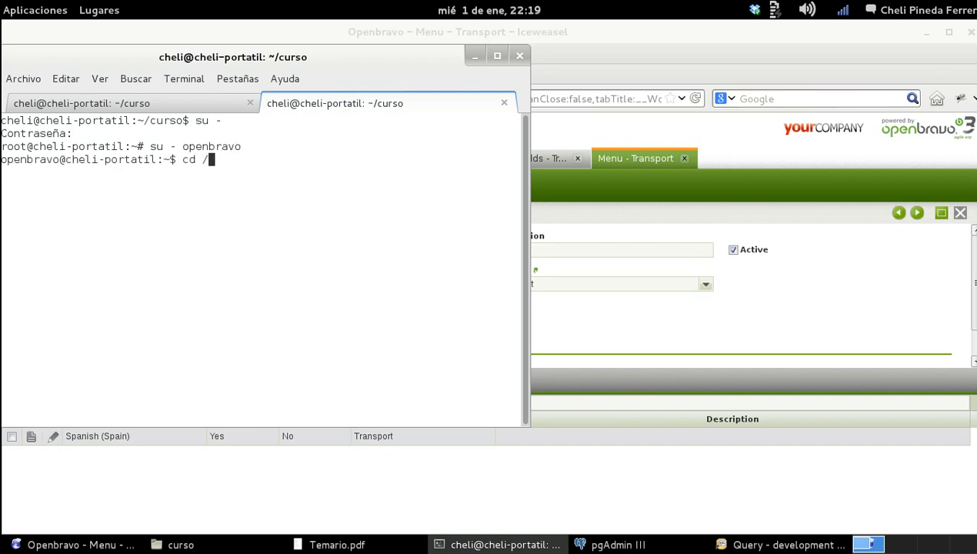
pyautogui.write('opt//O')
pyautogui.press('Tab')
pyautogui.write('/')
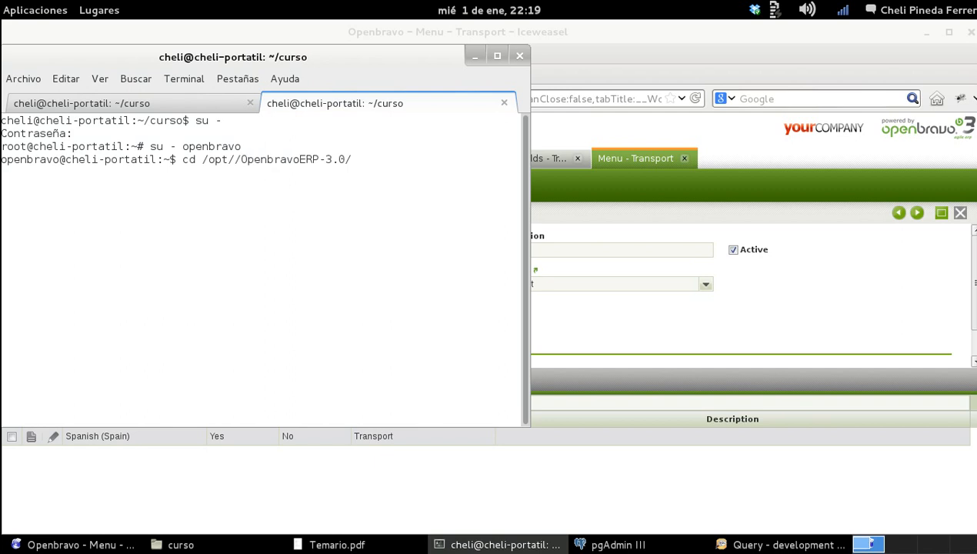
pyautogui.press('BackSpace')
pyautogui.press('BackSpace')
pyautogui.press('BackSpace')
pyautogui.press('BackSpace')
pyautogui.press('BackSpace')
pyautogui.press('BackSpace')
pyautogui.press('BackSpace')
pyautogui.press('BackSpace')
pyautogui.press('BackSpace')
pyautogui.press('BackSpace')
pyautogui.press('BackSpace')
pyautogui.press('BackSpace')
pyautogui.press('BackSpace')
pyautogui.press('BackSpace')
pyautogui.press('BackSpace')
pyautogui.press('BackSpace')
pyautogui.press('BackSpace')
pyautogui.press('BackSpace')
pyautogui.press('BackSpace')
pyautogui.write('/f')
pyautogui.press('Tab')
pyautogui.press('BackSpace')
pyautogui.press('BackSpace')
pyautogui.press('BackSpace')
pyautogui.press('BackSpace')
pyautogui.press('BackSpace')
pyautogui.press('BackSpace')
pyautogui.press('BackSpace')
pyautogui.press('BackSpace')
pyautogui.press('BackSpace')
pyautogui.press('BackSpace')
pyautogui.write('O')
pyautogui.press('Tab')
pyautogui.write('f')
pyautogui.press('Tab')
pyautogui.press('Return')
pyautogui.write('ls')
pyautogui.press('Return')
pyautogui.write('ant export.databas')
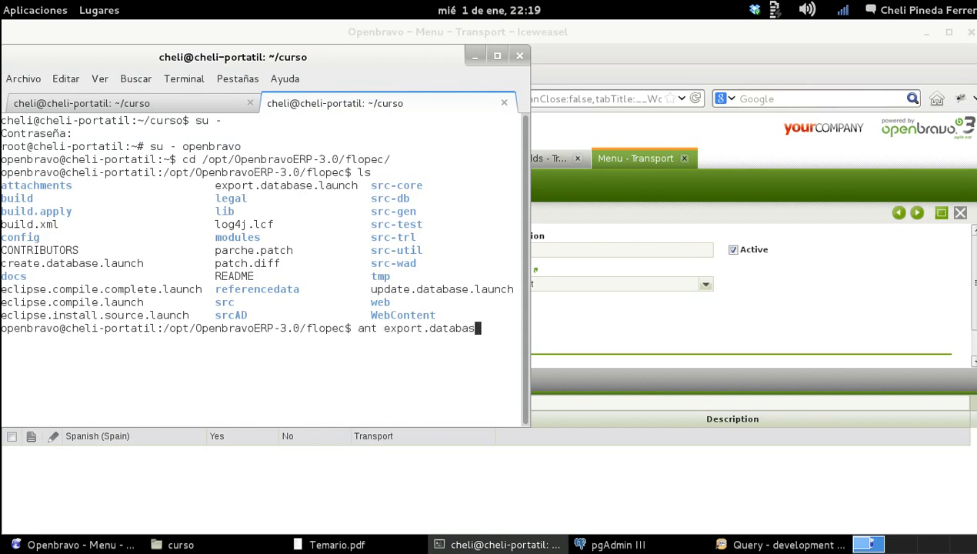
pyautogui.press('BackSpace')
pyautogui.press('BackSpace')
pyautogui.press('BackSpace')
pyautogui.press('BackSpace')
pyautogui.press('BackSpace')
pyautogui.press('BackSpace')
pyautogui.press('BackSpace')
pyautogui.press('BackSpace')
pyautogui.press('BackSpace')
pyautogui.press('BackSpace')
pyautogui.press('BackSpace')
pyautogui.press('BackSpace')
pyautogui.press('BackSpace')
pyautogui.press('BackSpace')
pyautogui.press('BackSpace')
pyautogui.press('BackSpace')
pyautogui.press('BackSpace')
pyautogui.press('BackSpace')
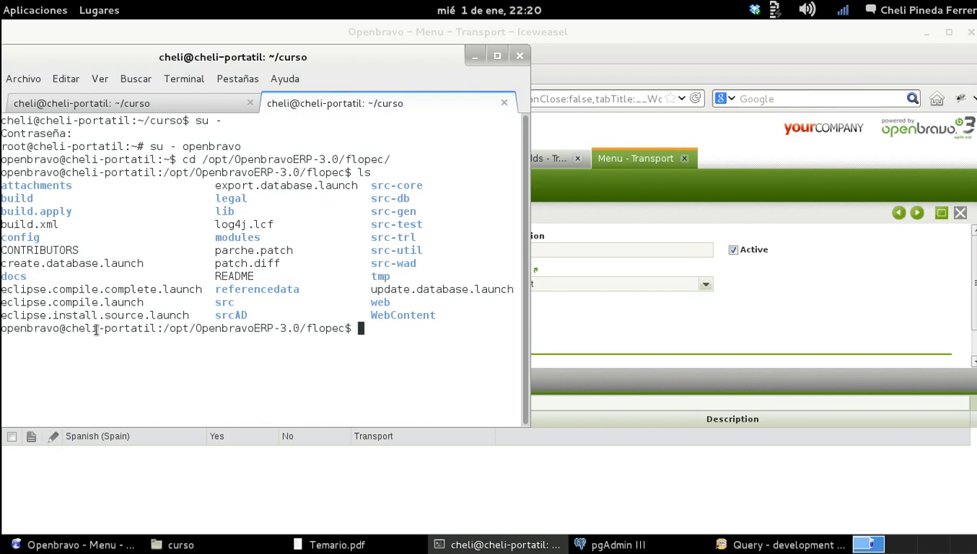
pyautogui.click(58, 542)
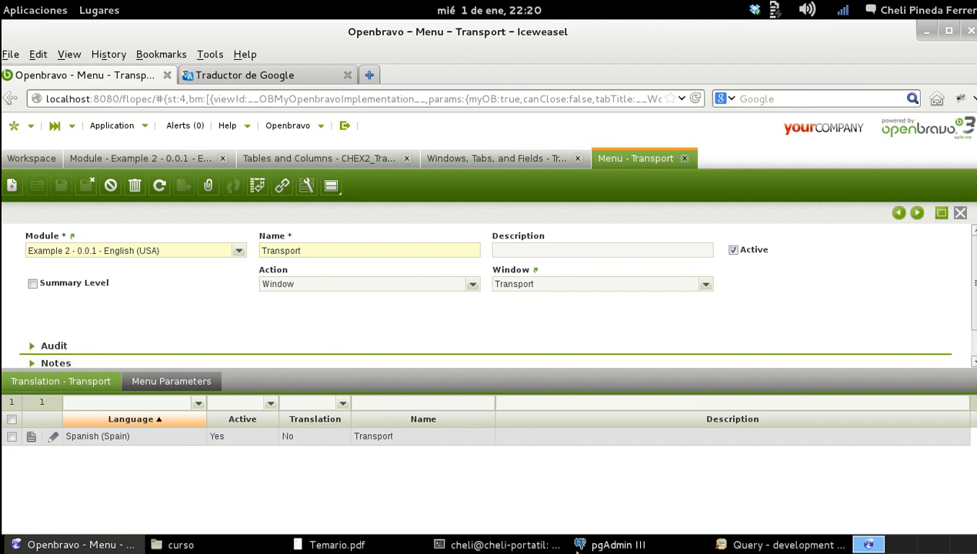
pyautogui.click(500, 545)
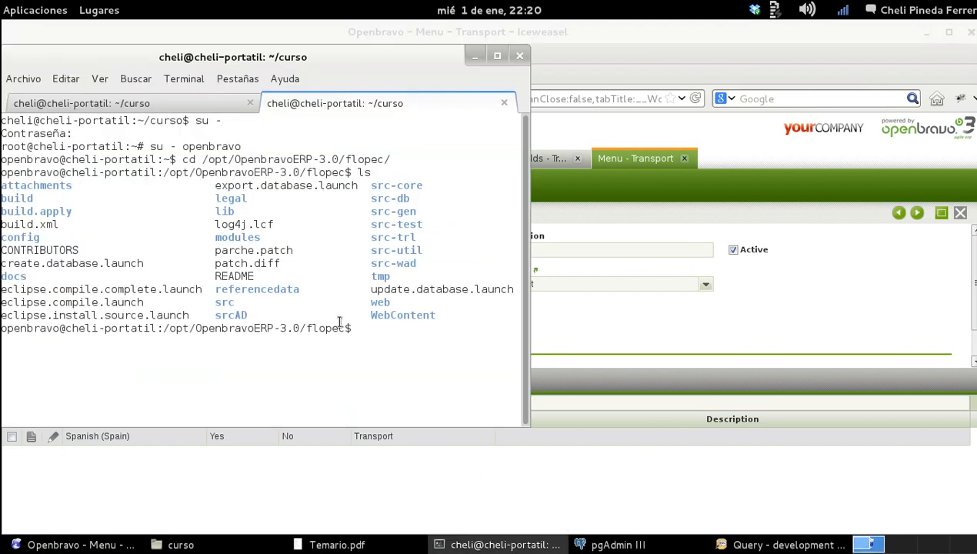
# - Run ant smartbuild -Dlocal=yes -Dtr=no in the flopec directory
pyautogui.write('ant smartbuil')
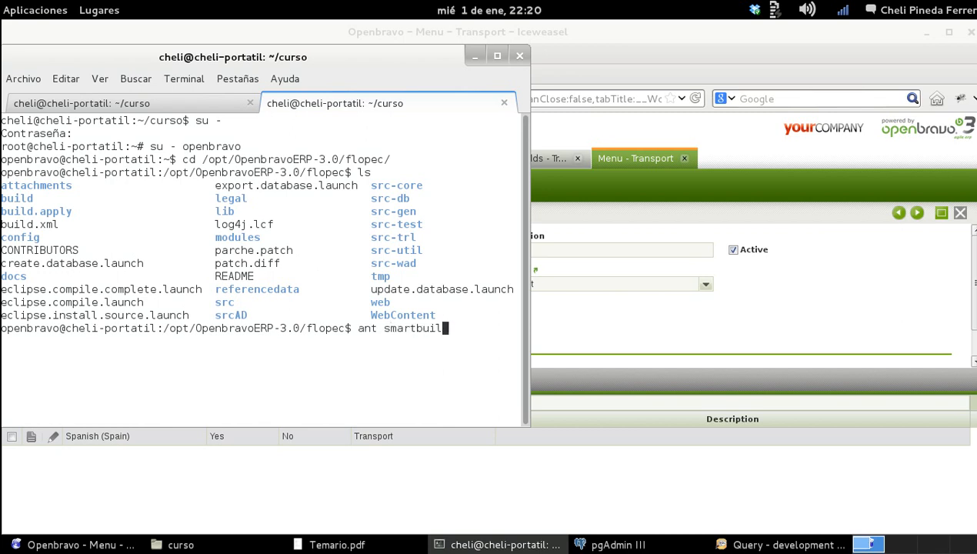
pyautogui.write('d -Dlocal')
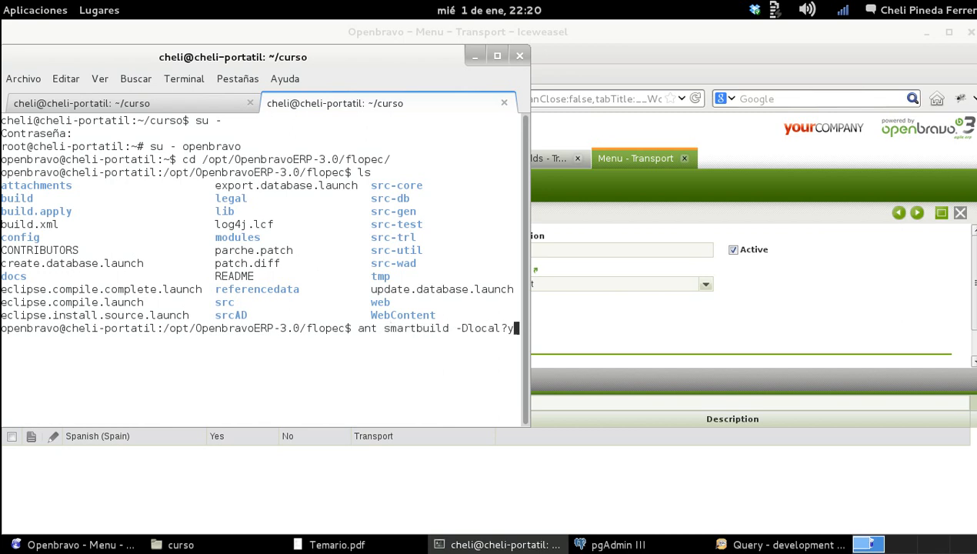
pyautogui.write('=yes -Dtr=no')
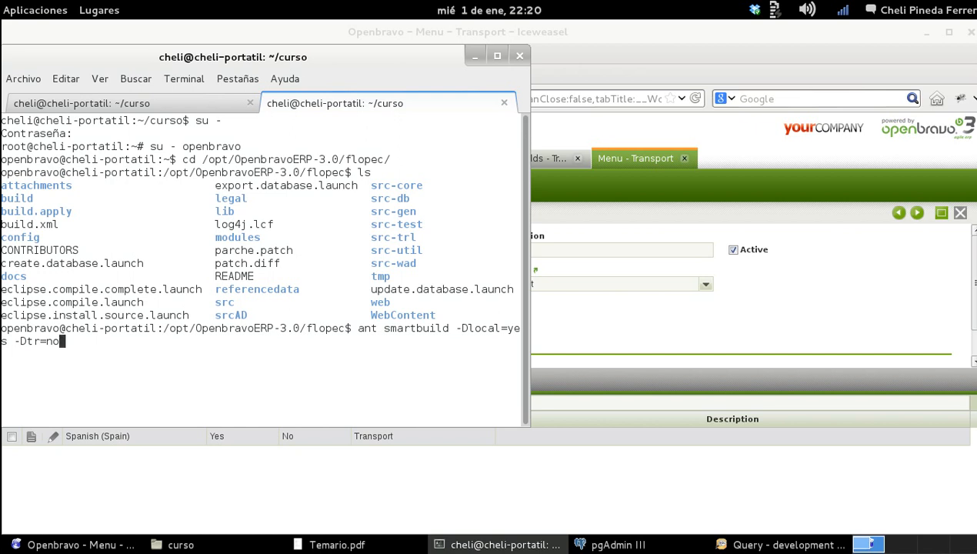
pyautogui.press('Return')
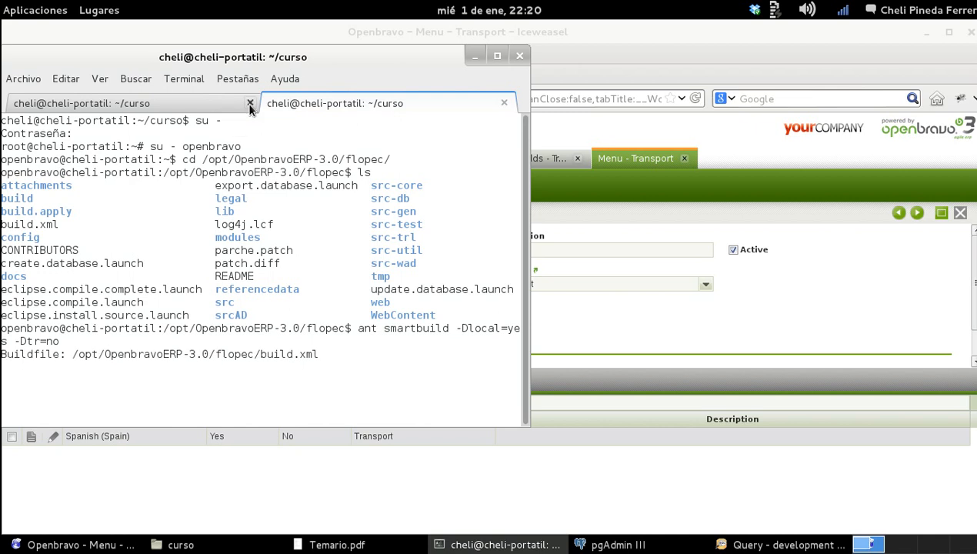
# - Open another terminal session and become root with su -, entering the root password
pyautogui.hotkey('ctrl', 'shift', 't')
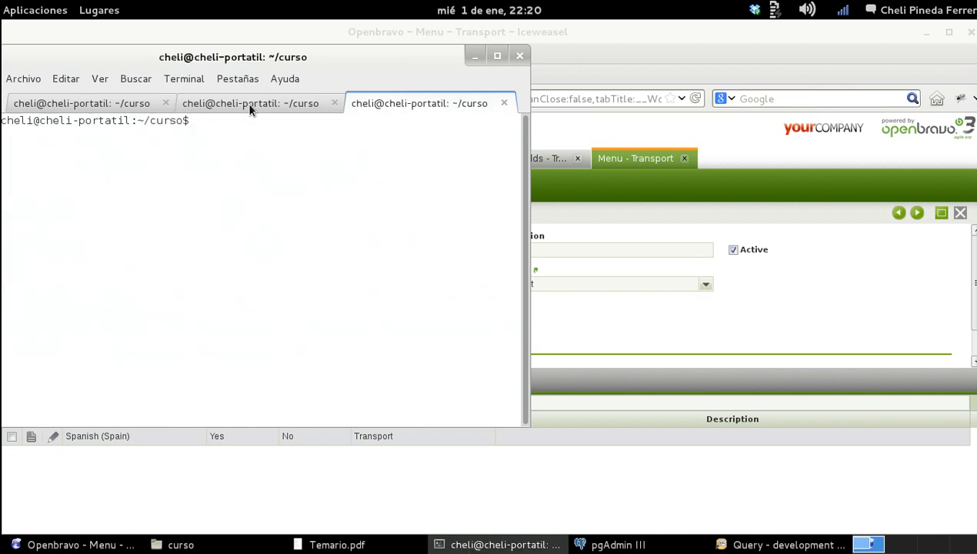
pyautogui.write('su -')
pyautogui.press('Return')
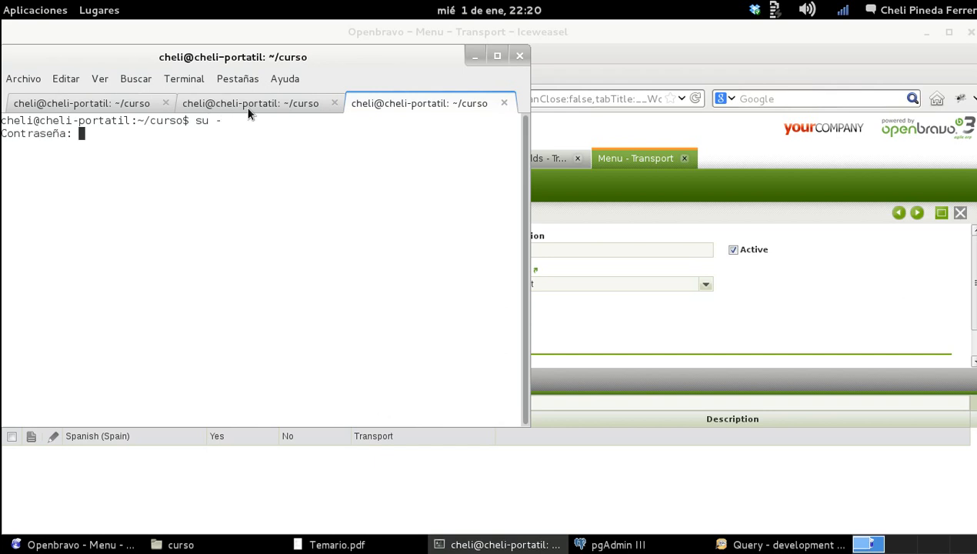
pyautogui.press('Return')
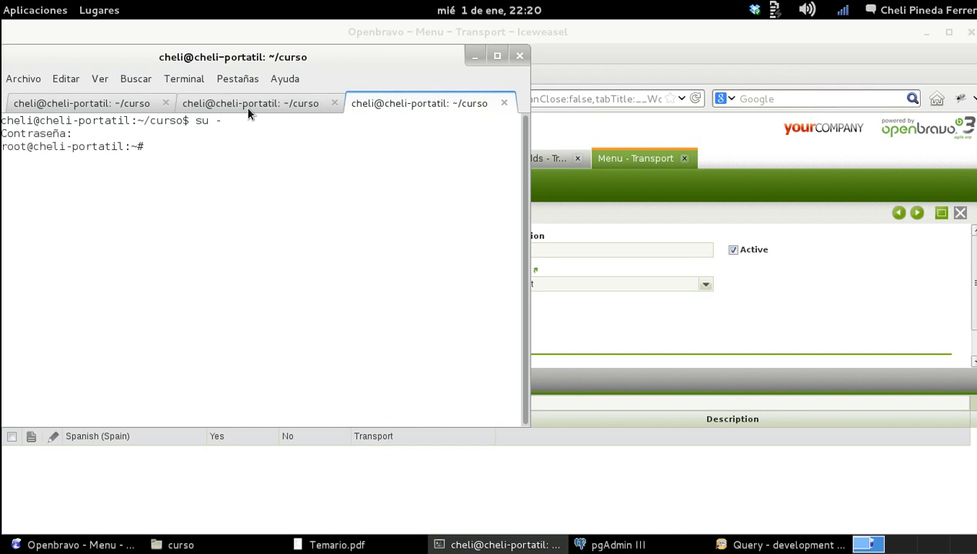
# - Run oo /opt/OpenbravoERP-3.0/flopec as root and return to the terminal session running the build
pyautogui.hotkey('ctrl', 'r')
pyautogui.write('oo')
pyautogui.press('Return')
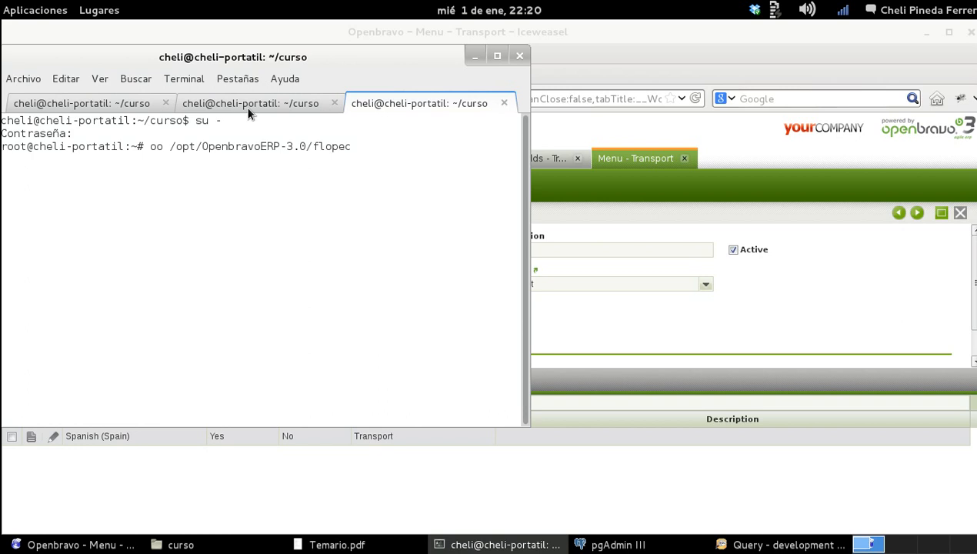
pyautogui.click(248, 109)
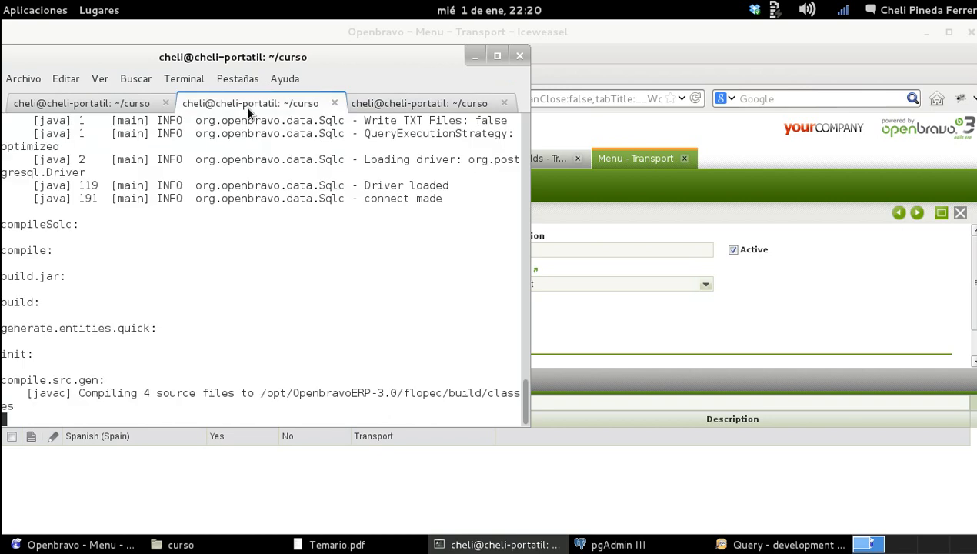
# - Run oo /var/lib/tomcat6/webapps/ in the root terminal session, recalling the command from the history
pyautogui.click(428, 106)
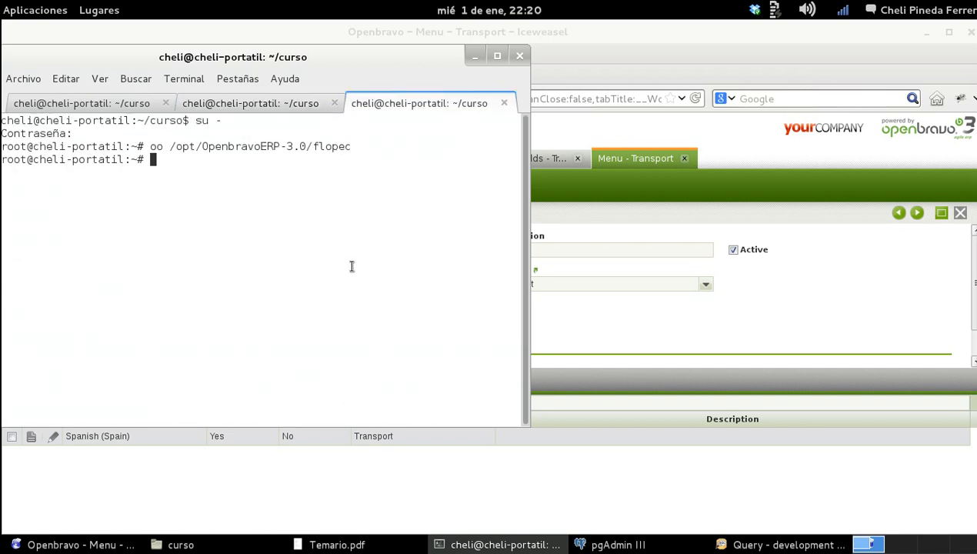
pyautogui.hotkey('ctrl', 'r')
pyautogui.write('oo')
pyautogui.hotkey('ctrl', 'r')
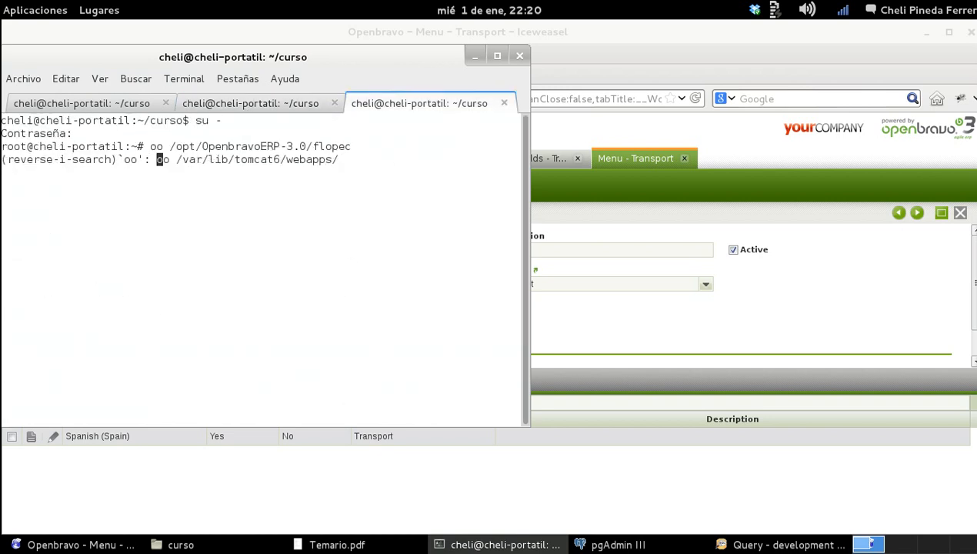
pyautogui.press('Return')
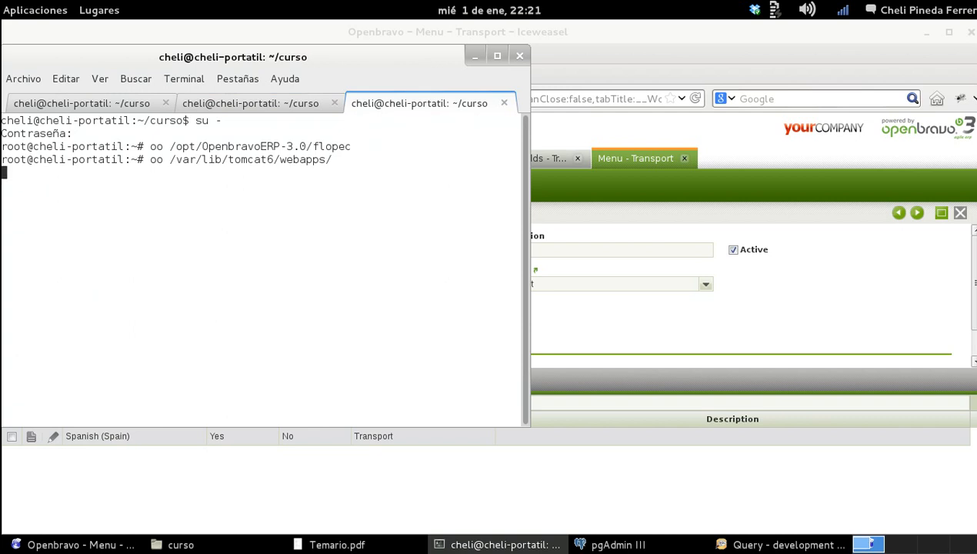
# - Stop the Tomcat server with /etc/init.d/tomcat6 stop
pyautogui.write('/etc/init.')
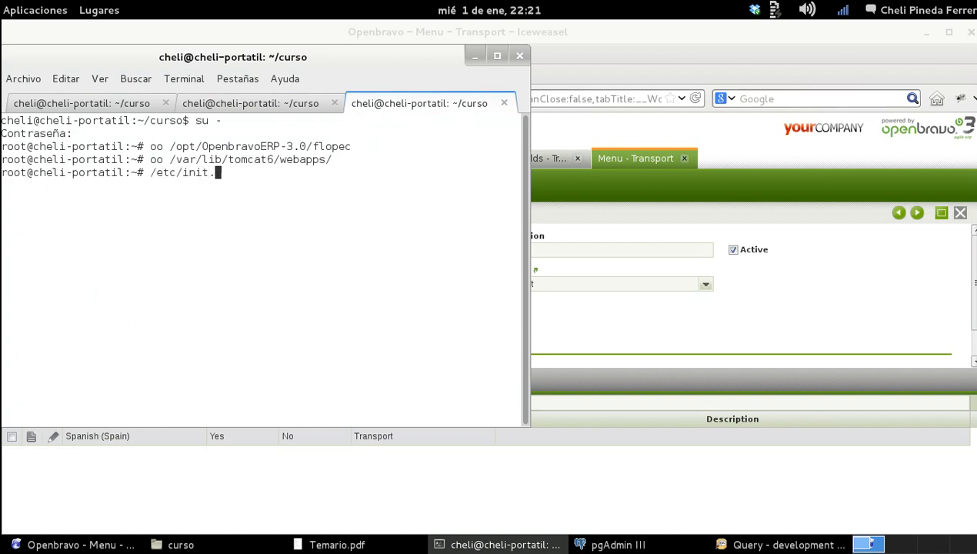
pyautogui.write('d/tomcat6 sto')
pyautogui.write('p')
pyautogui.press('Return')
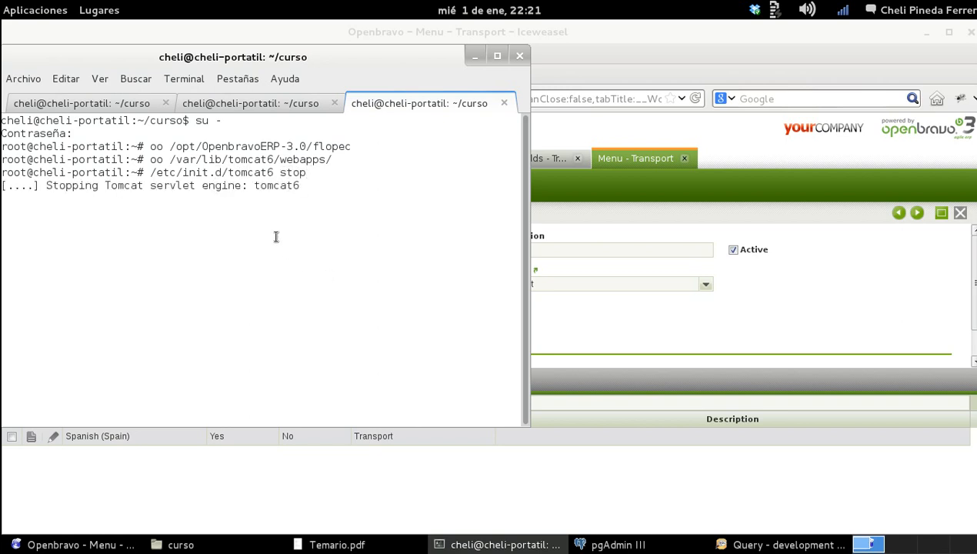
# - Maximize the terminal window and follow the smartbuild output in its session, checking the Tomcat stop in the root session as well
pyautogui.click(283, 109)
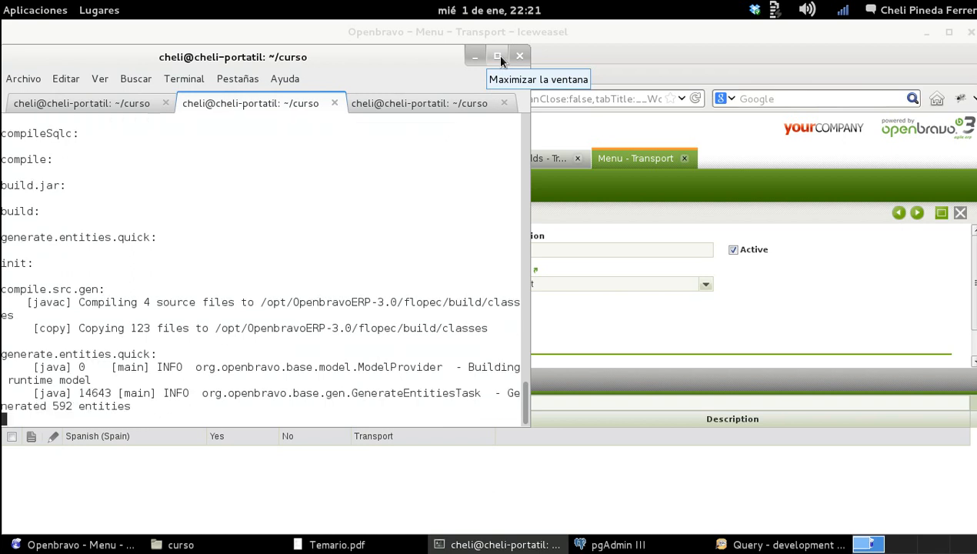
pyautogui.click(462, 103)
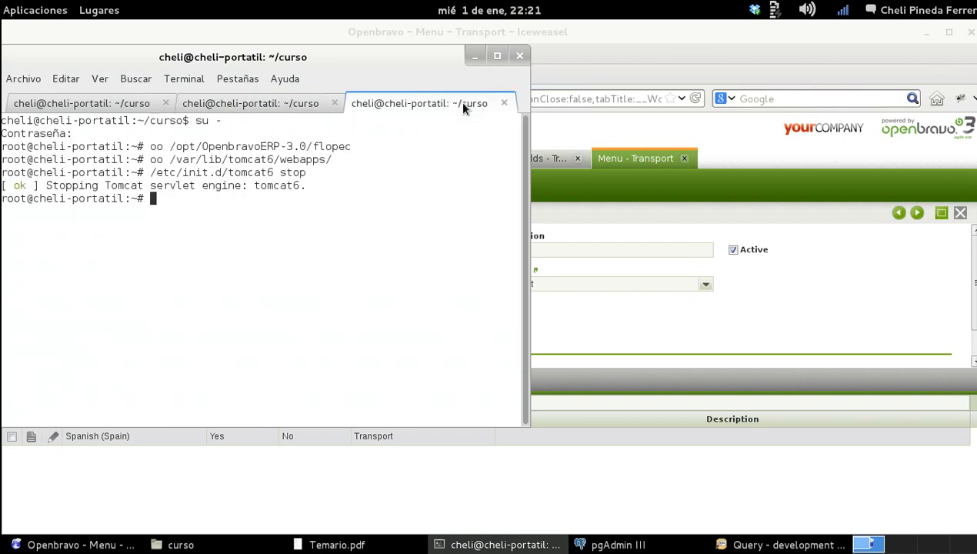
pyautogui.click(285, 108)
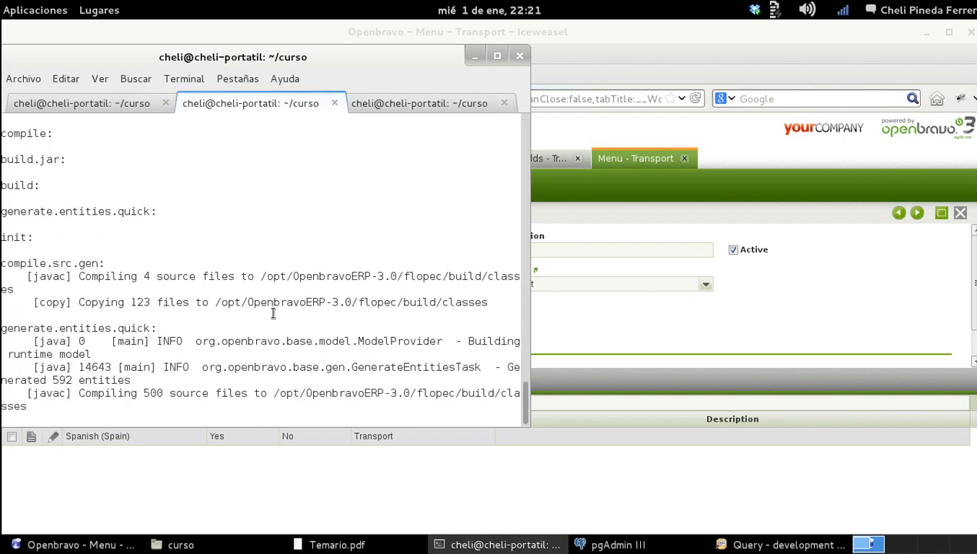
pyautogui.click(497, 56)
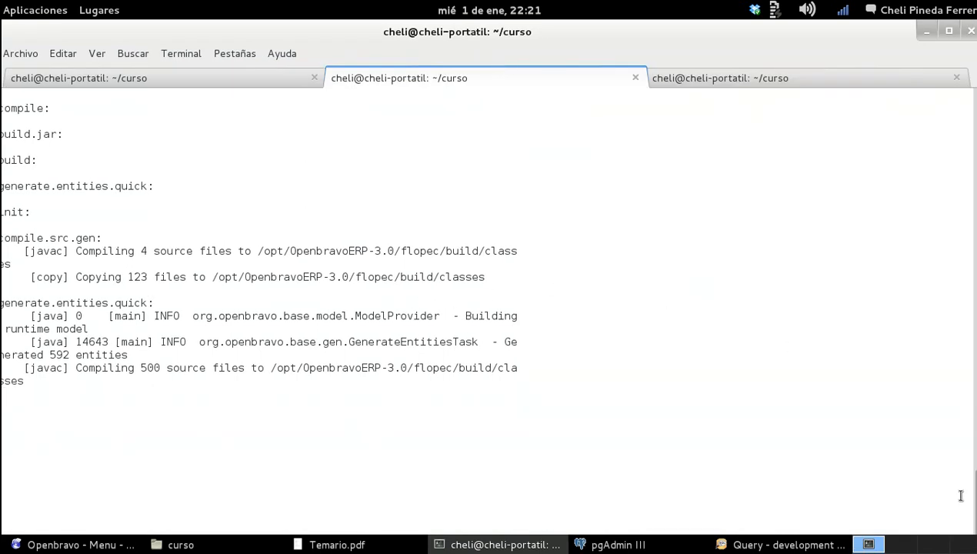
pyautogui.scroll(3, 971, 491)
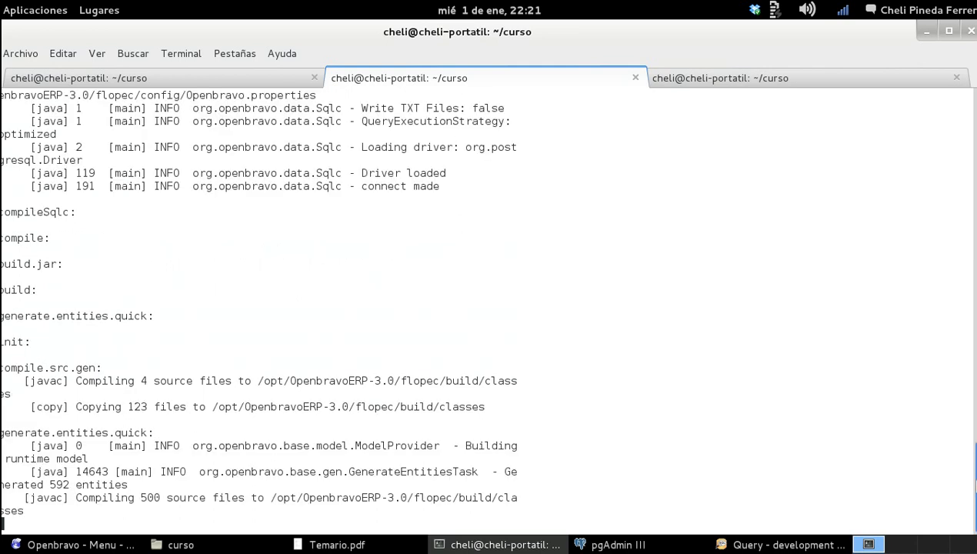
pyautogui.scroll(10, 970, 491)
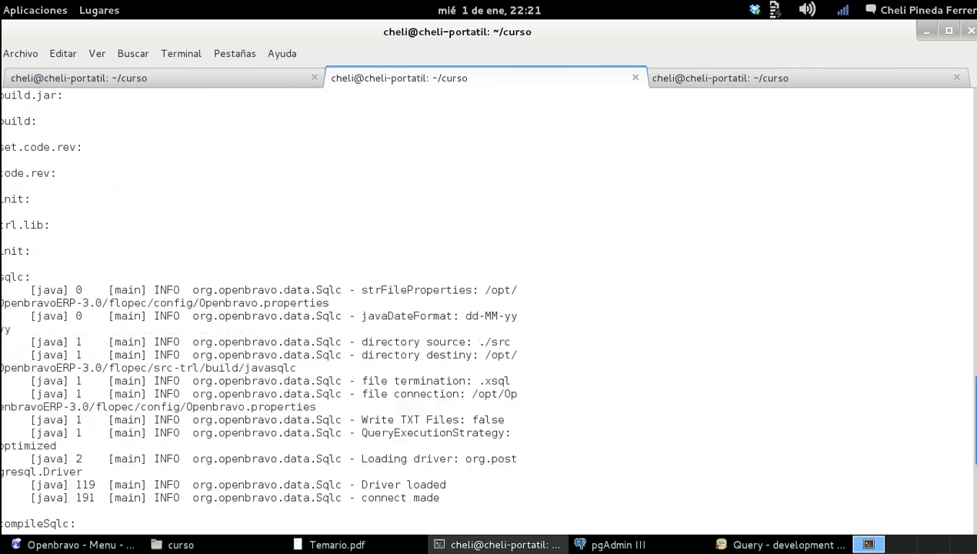
pyautogui.scroll(-14, 971, 490)
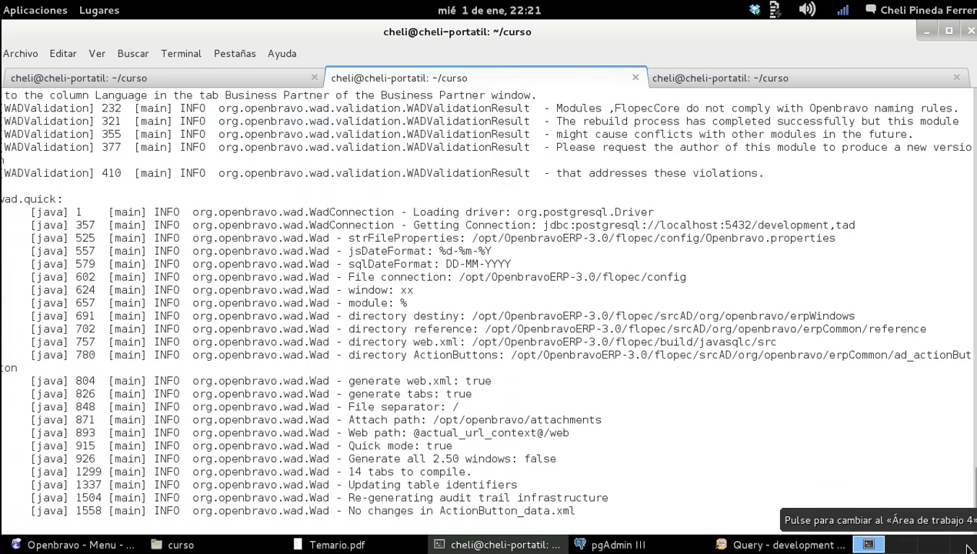
pyautogui.moveTo(974, 504); pyautogui.dragTo(974, 439)
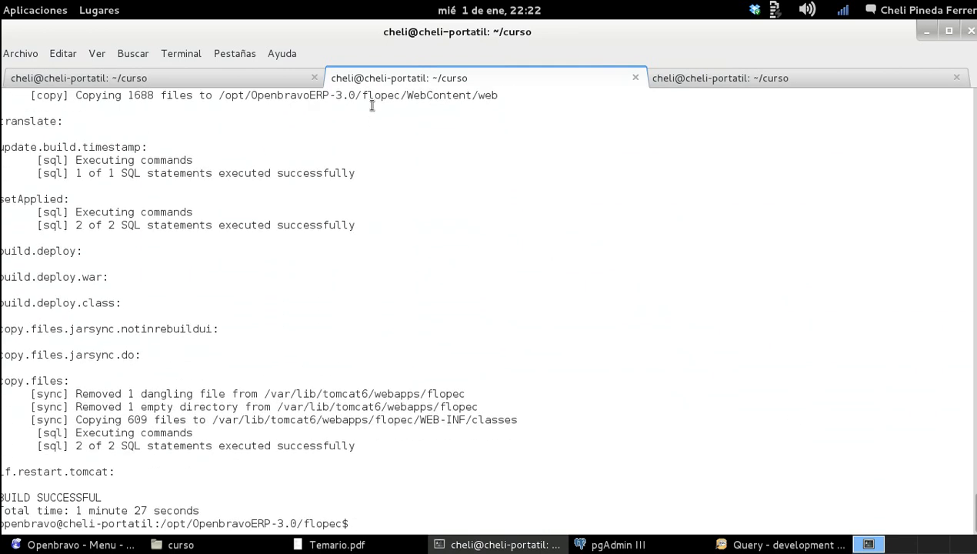
# - Start the Tomcat server in the root session with /etc/init.d/tomcat6 start
pyautogui.click(705, 87)
pyautogui.press('Up')
pyautogui.press('BackSpace')
pyautogui.press('BackSpace')
pyautogui.write('art')
pyautogui.press('Return')
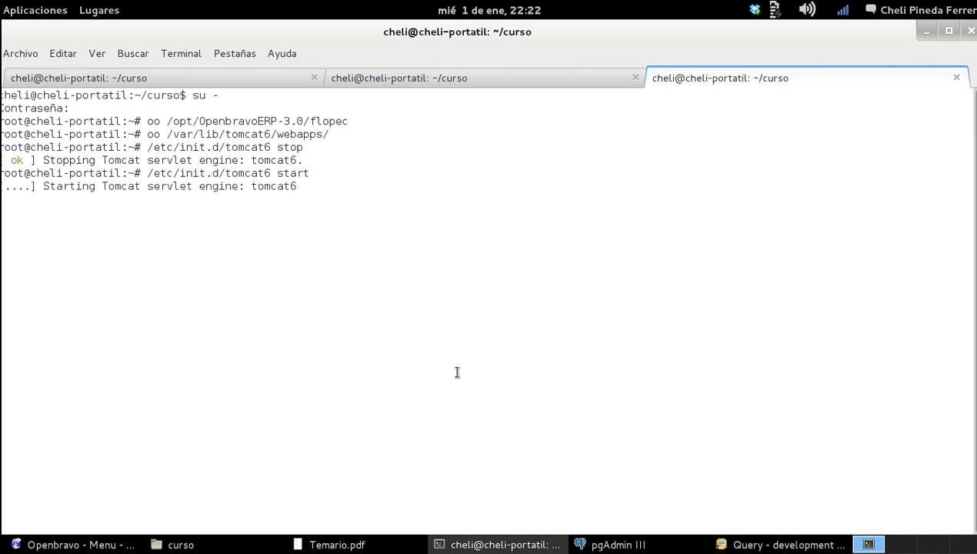
# - Switch to Openbravo in Iceweasel, try to end the session, and load localhost:8080/flopec/
pyautogui.click(90, 548)
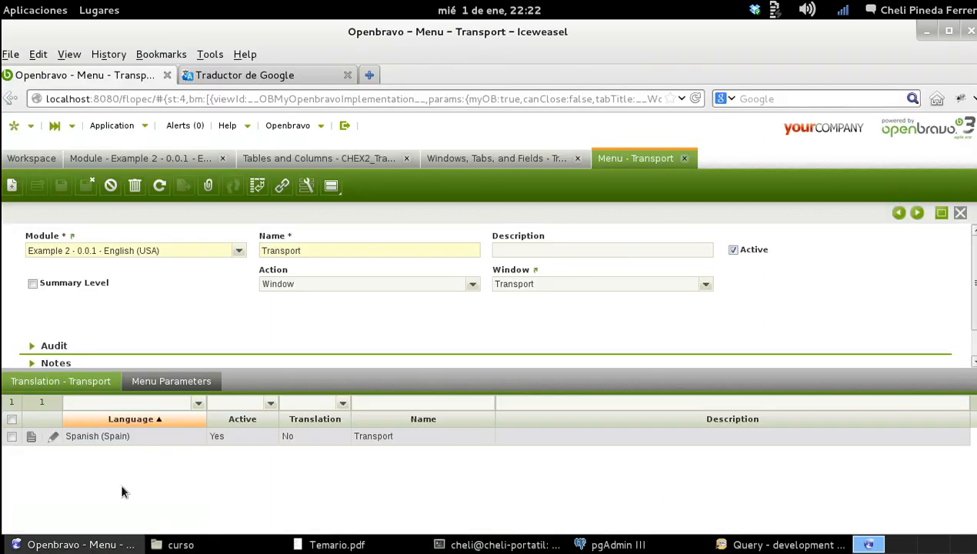
pyautogui.click(297, 125)
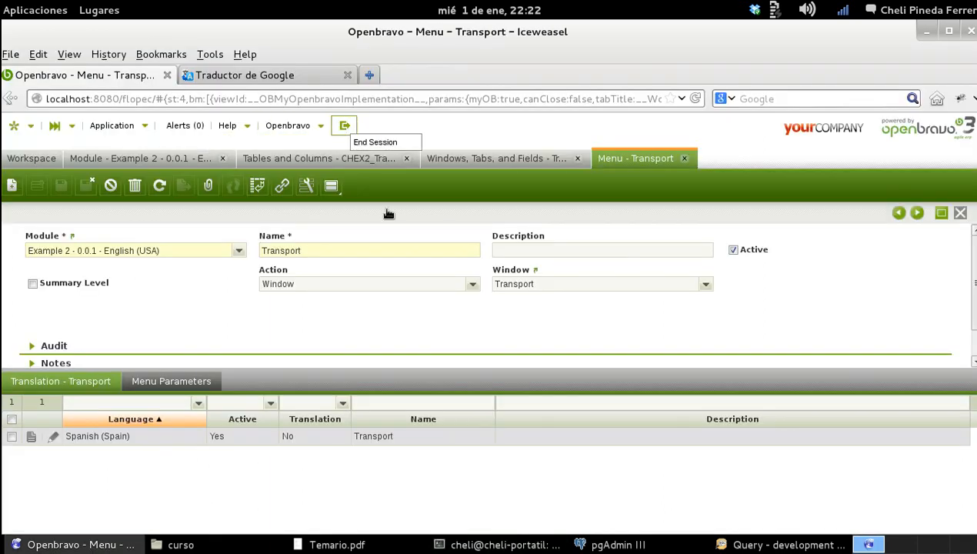
pyautogui.click(371, 141)
pyautogui.click(455, 354)
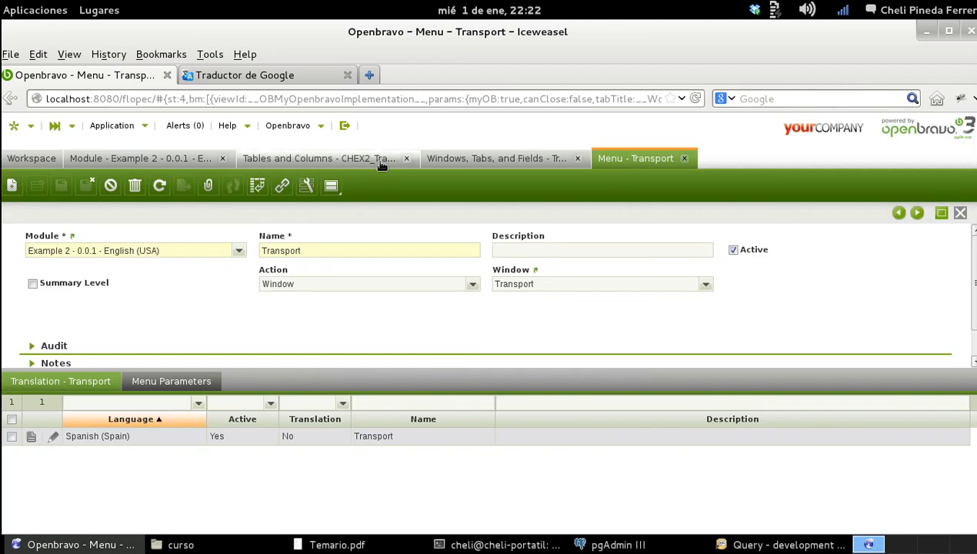
pyautogui.moveTo(157, 98); pyautogui.dragTo(896, 151)
pyautogui.press('Delete')
pyautogui.press('Return')
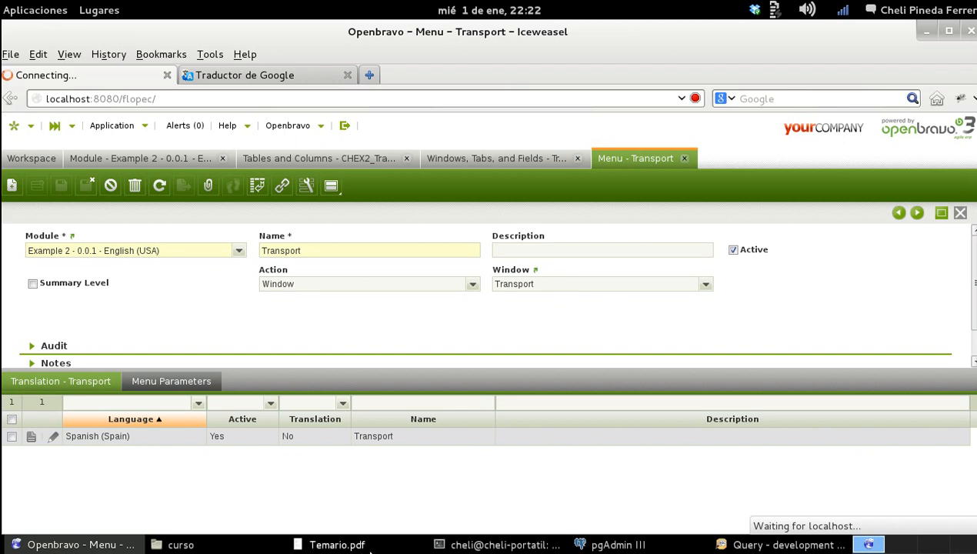
# - Check the Tomcat start, the build output and the page loading across the terminal sessions and the browser
pyautogui.click(532, 541)
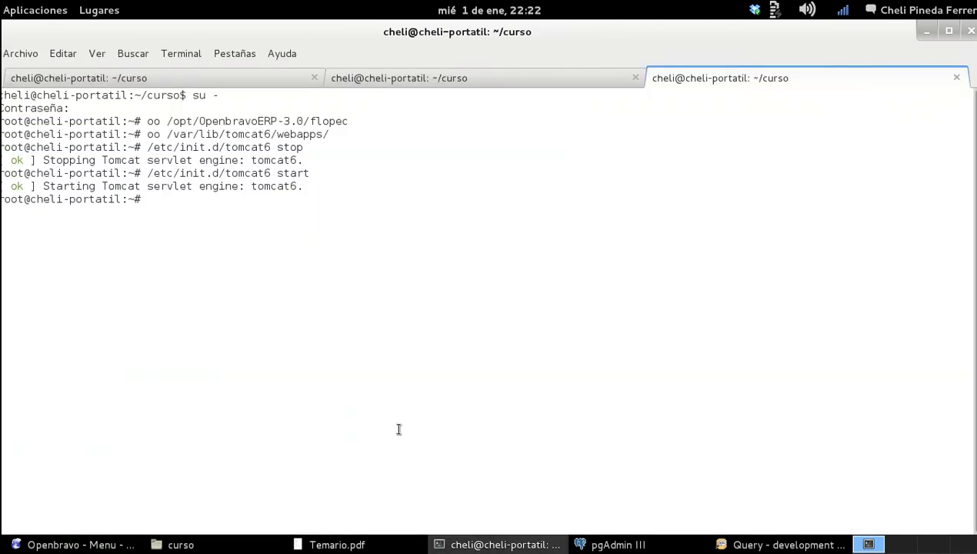
pyautogui.click(119, 545)
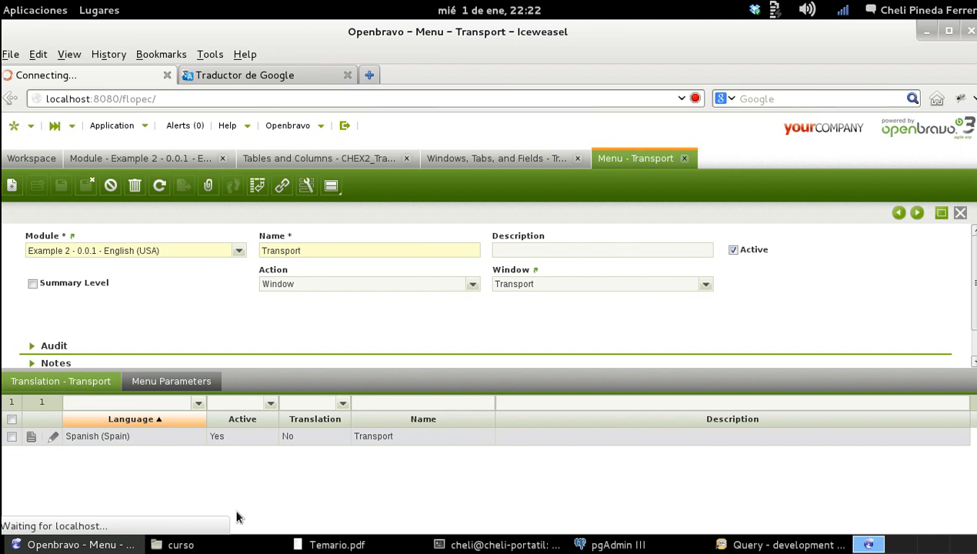
pyautogui.click(508, 544)
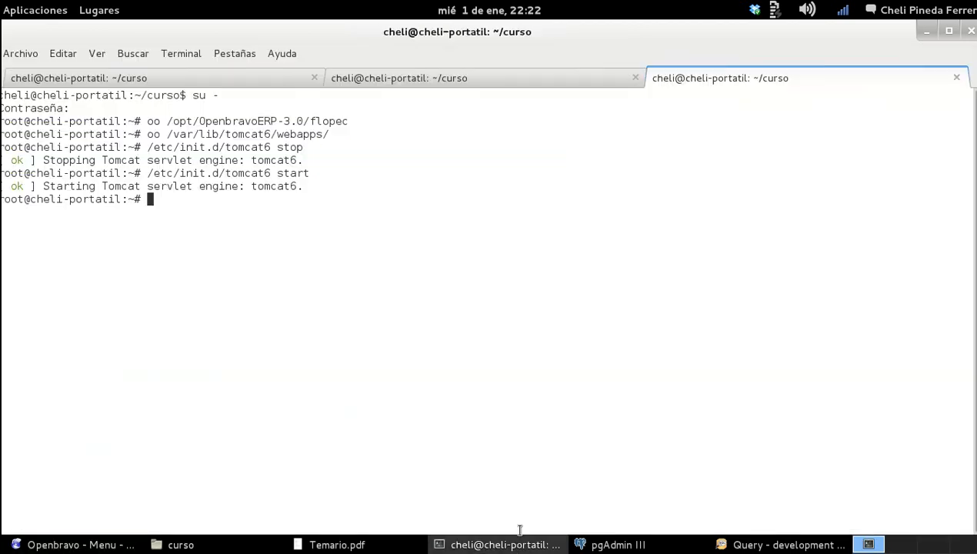
pyautogui.click(512, 79)
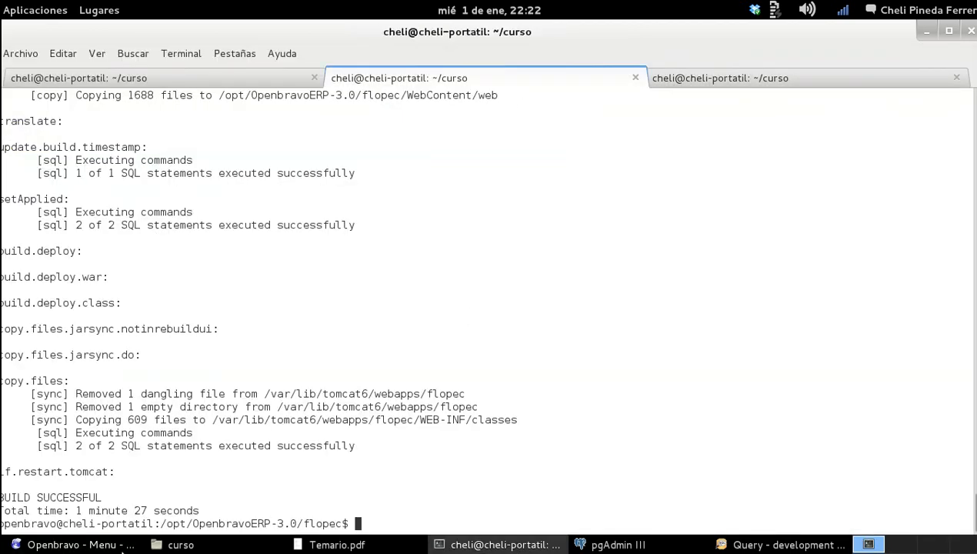
pyautogui.click(56, 543)
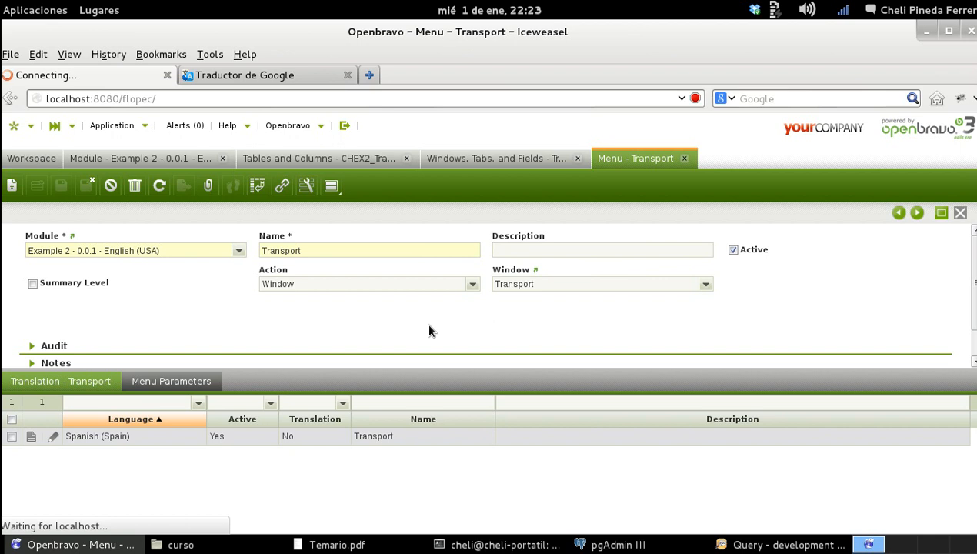
pyautogui.click(470, 544)
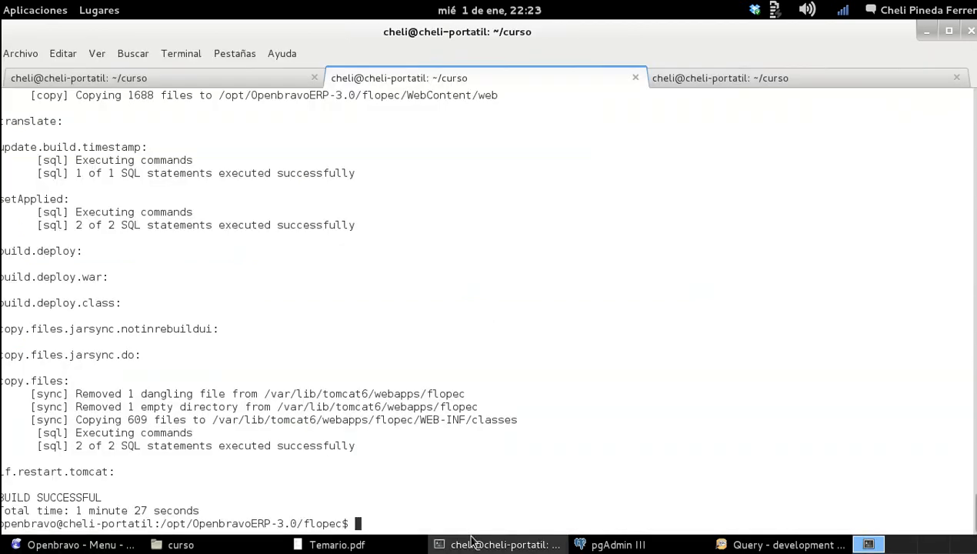
pyautogui.click(283, 81)
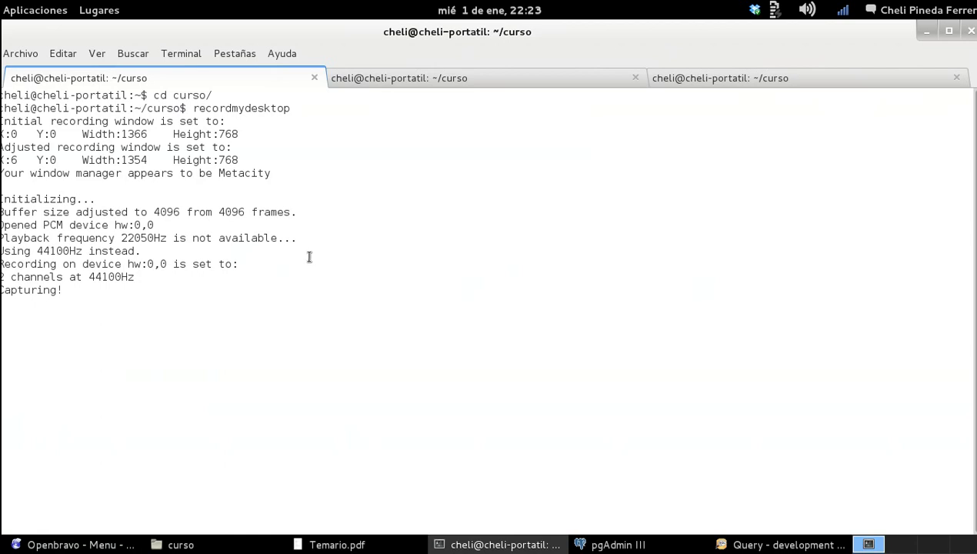
# - Return to Iceweasel and log in to Openbravo with the user name Openbravo and the account password
pyautogui.click(96, 544)
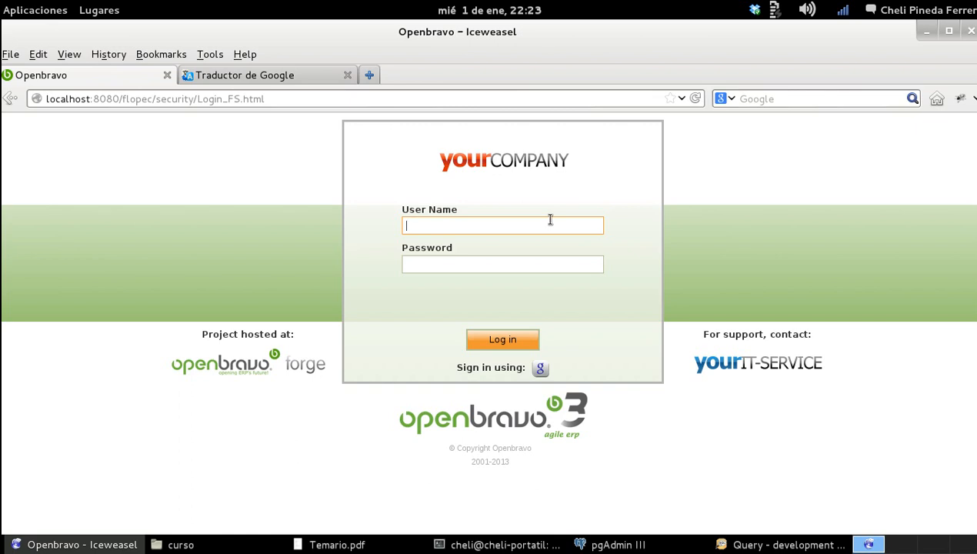
pyautogui.write('Openbravo')
pyautogui.press('Tab')
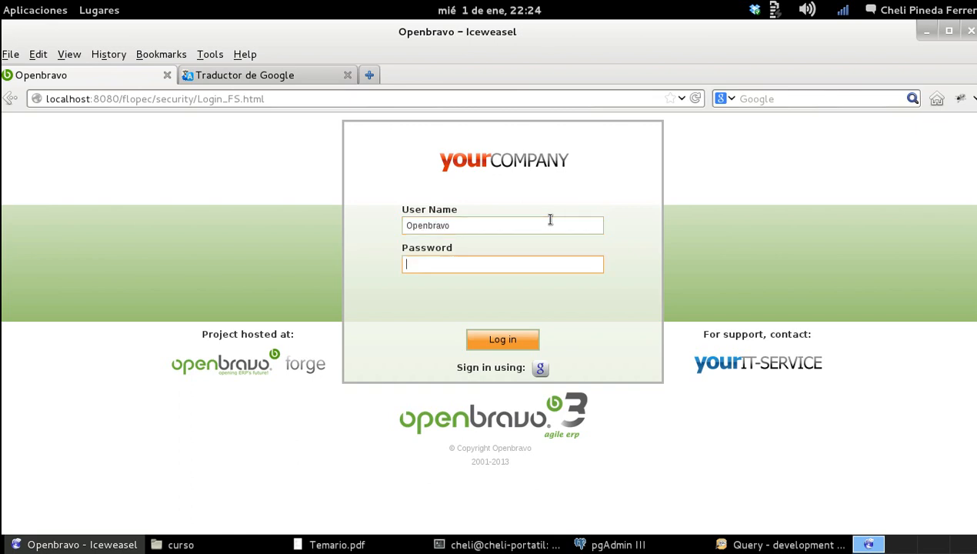
pyautogui.write('openbravo')
pyautogui.press('Return')
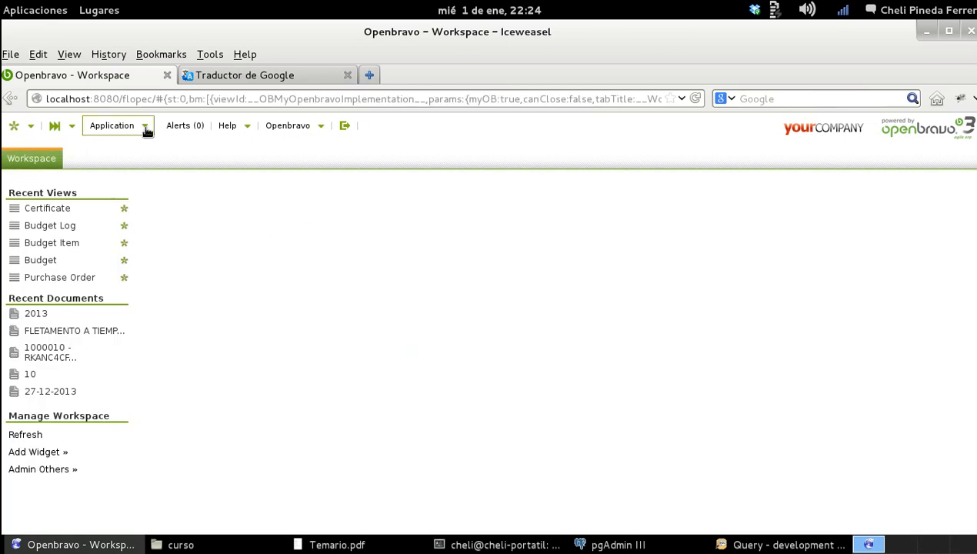
# - Open the Transport window from Master Data Management in the application menu
pyautogui.click(145, 129)
pyautogui.moveTo(148, 243)
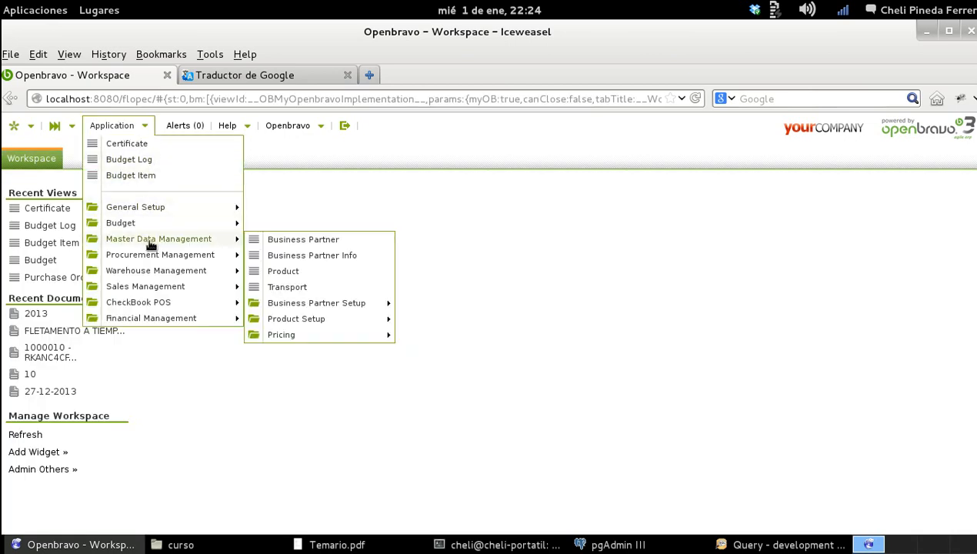
pyautogui.click(303, 288)
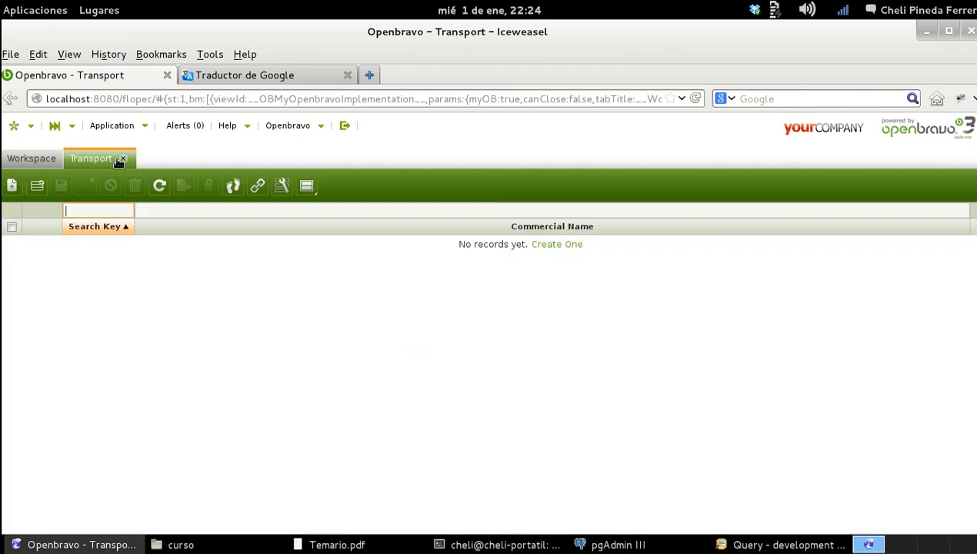
# - Start a new Transport record, show its fields in form view, and switch to the terminal running recordmydesktop
pyautogui.click(558, 244)
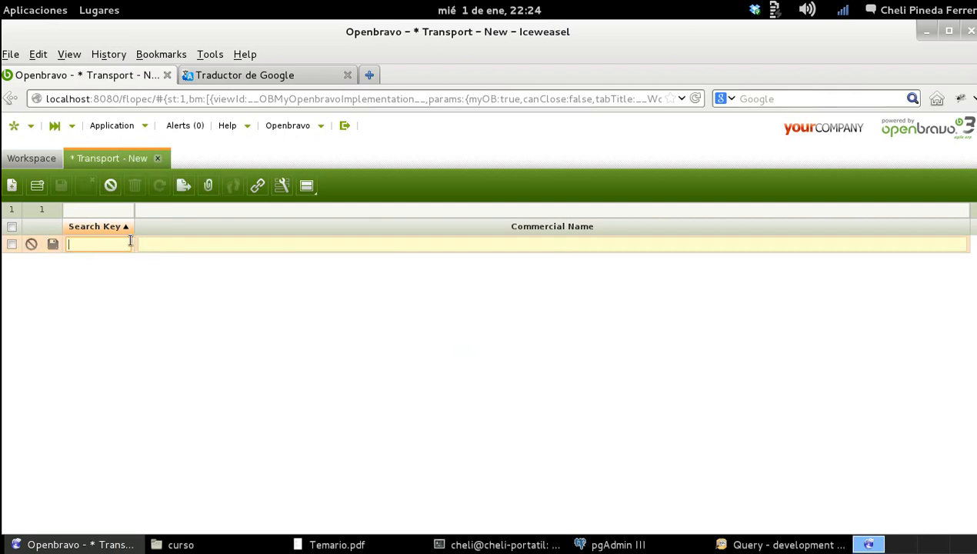
pyautogui.click(301, 240)
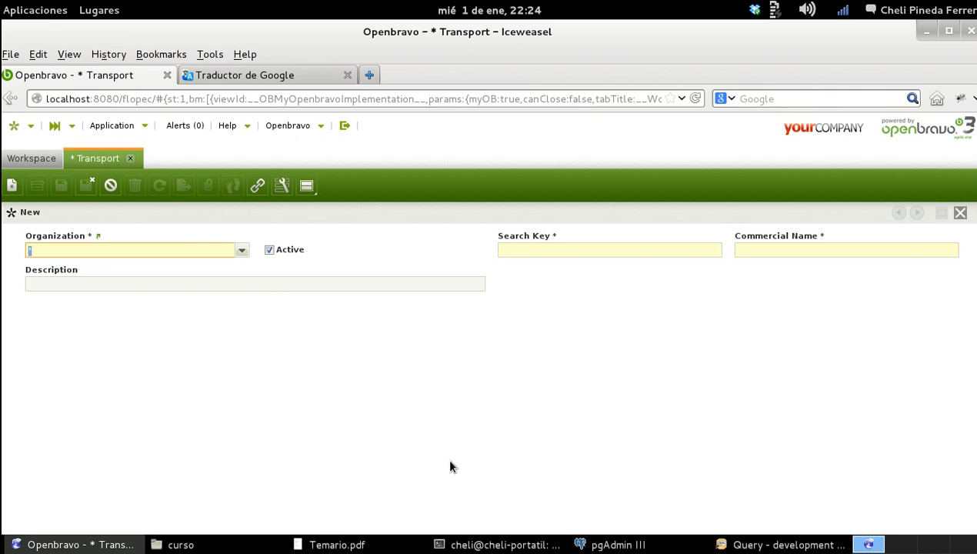
pyautogui.click(484, 545)
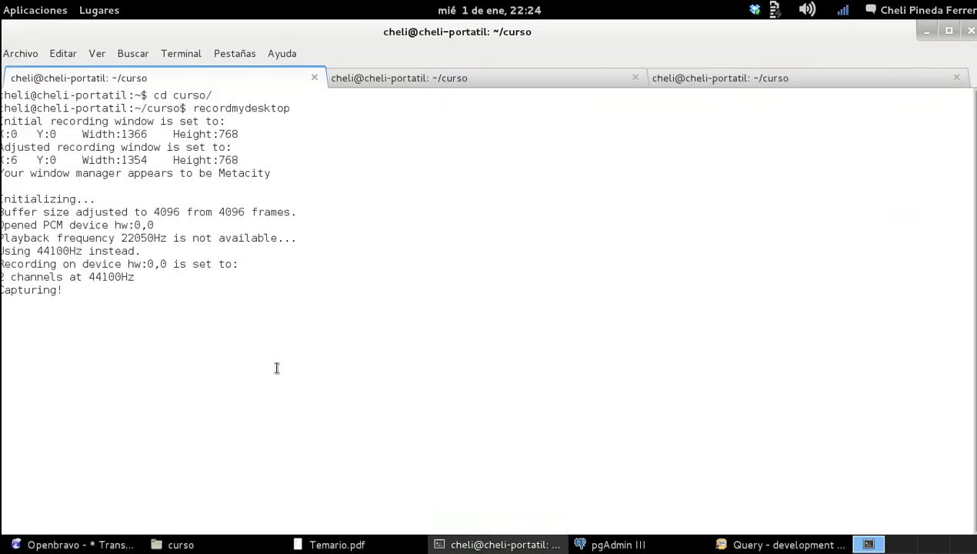